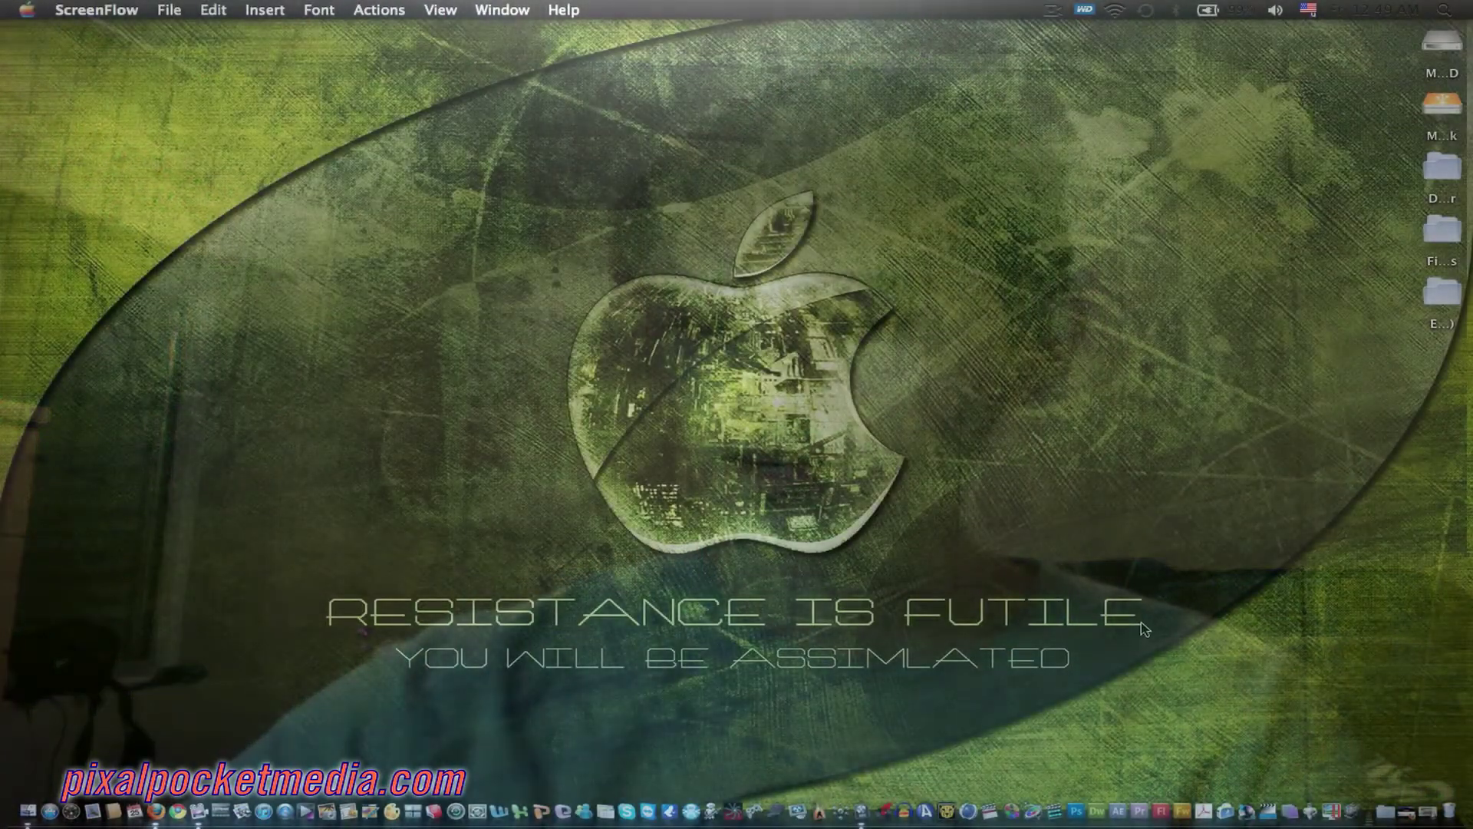
Restore the Behind Blue Eyes Remix project from the Dock and scroll the mixer to its top
mouse_move(1423, 818)
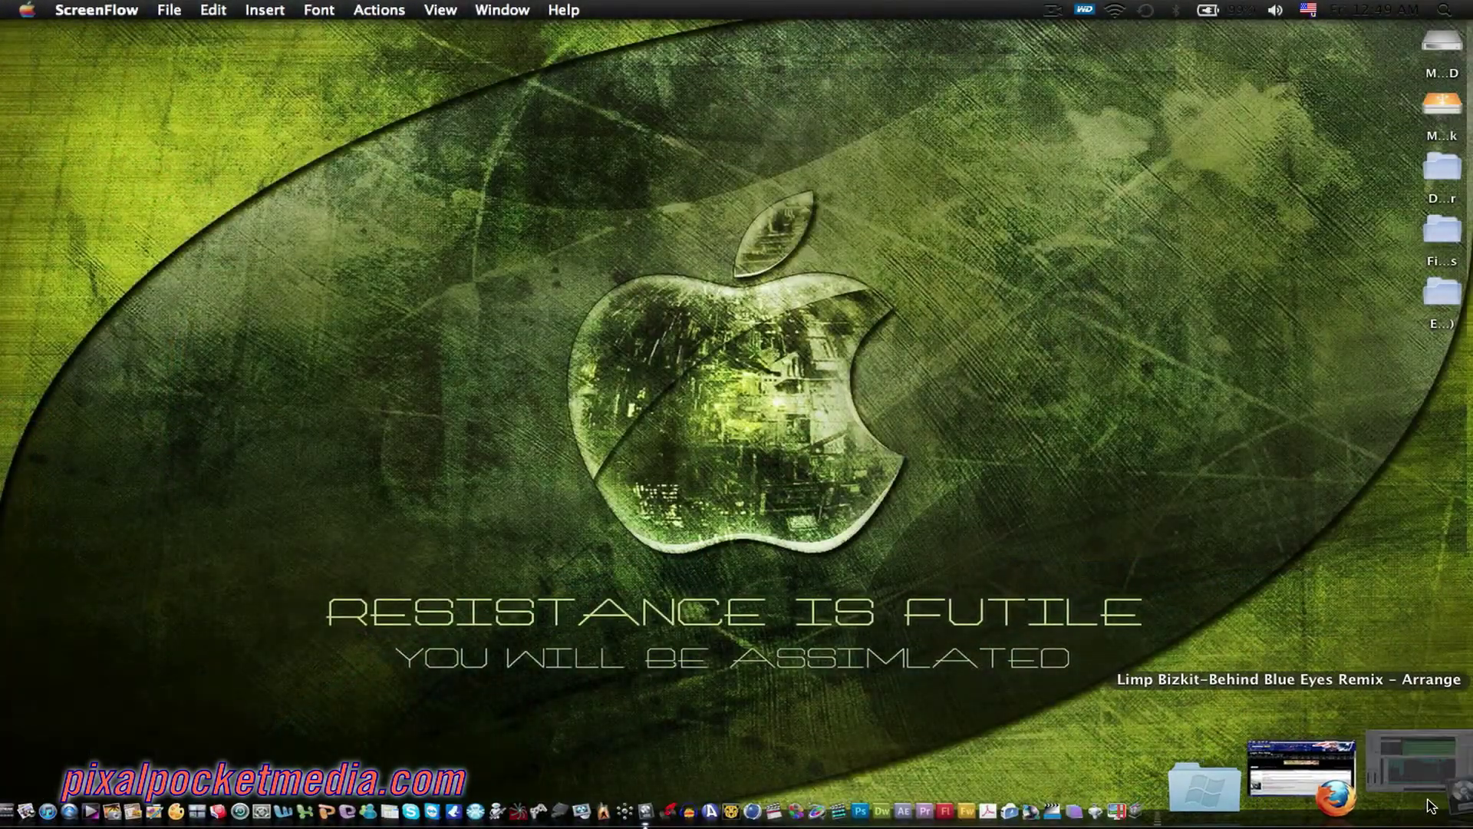
click(1432, 764)
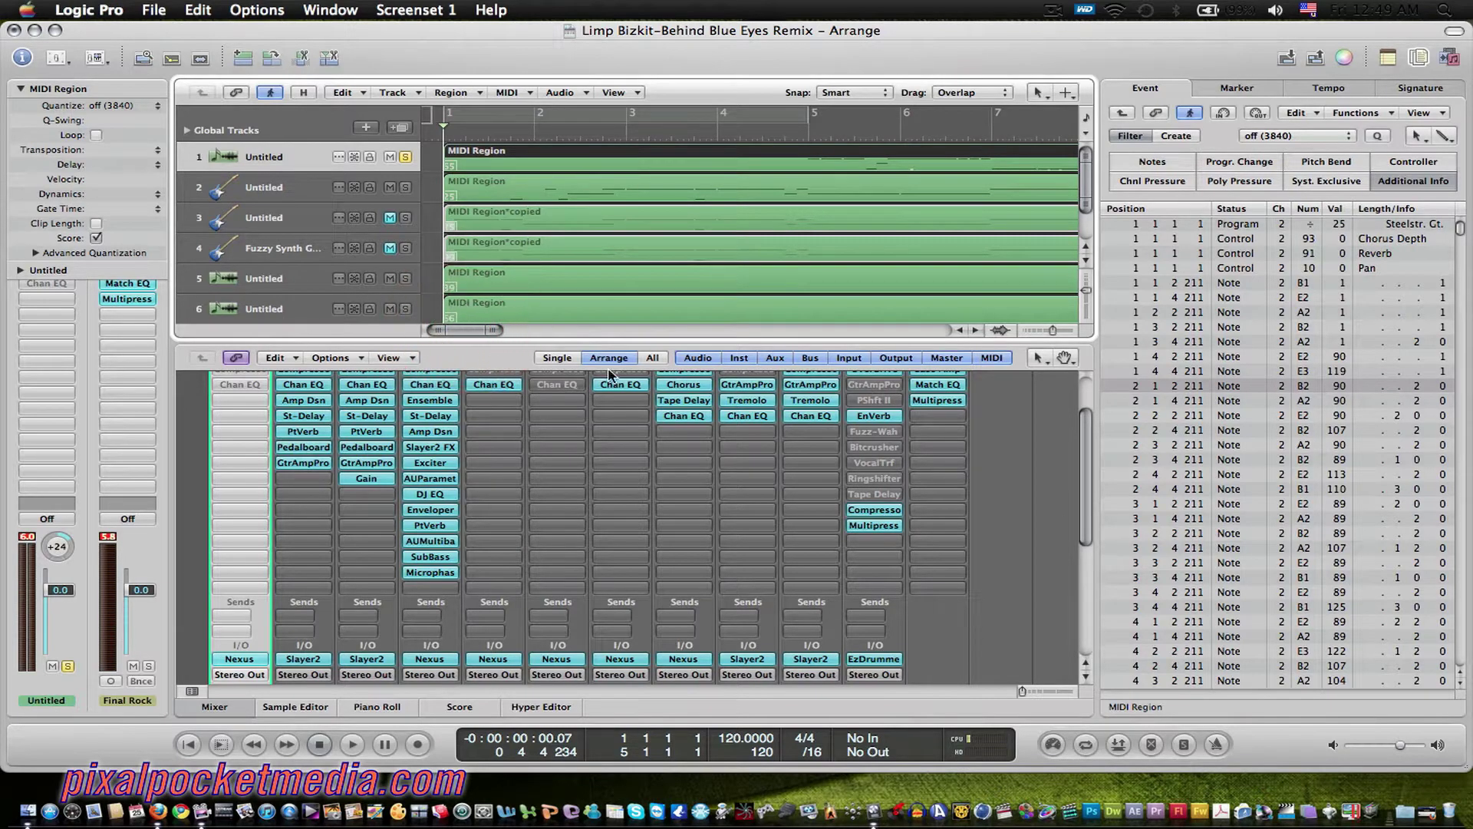
drag(1088, 449, 1084, 406)
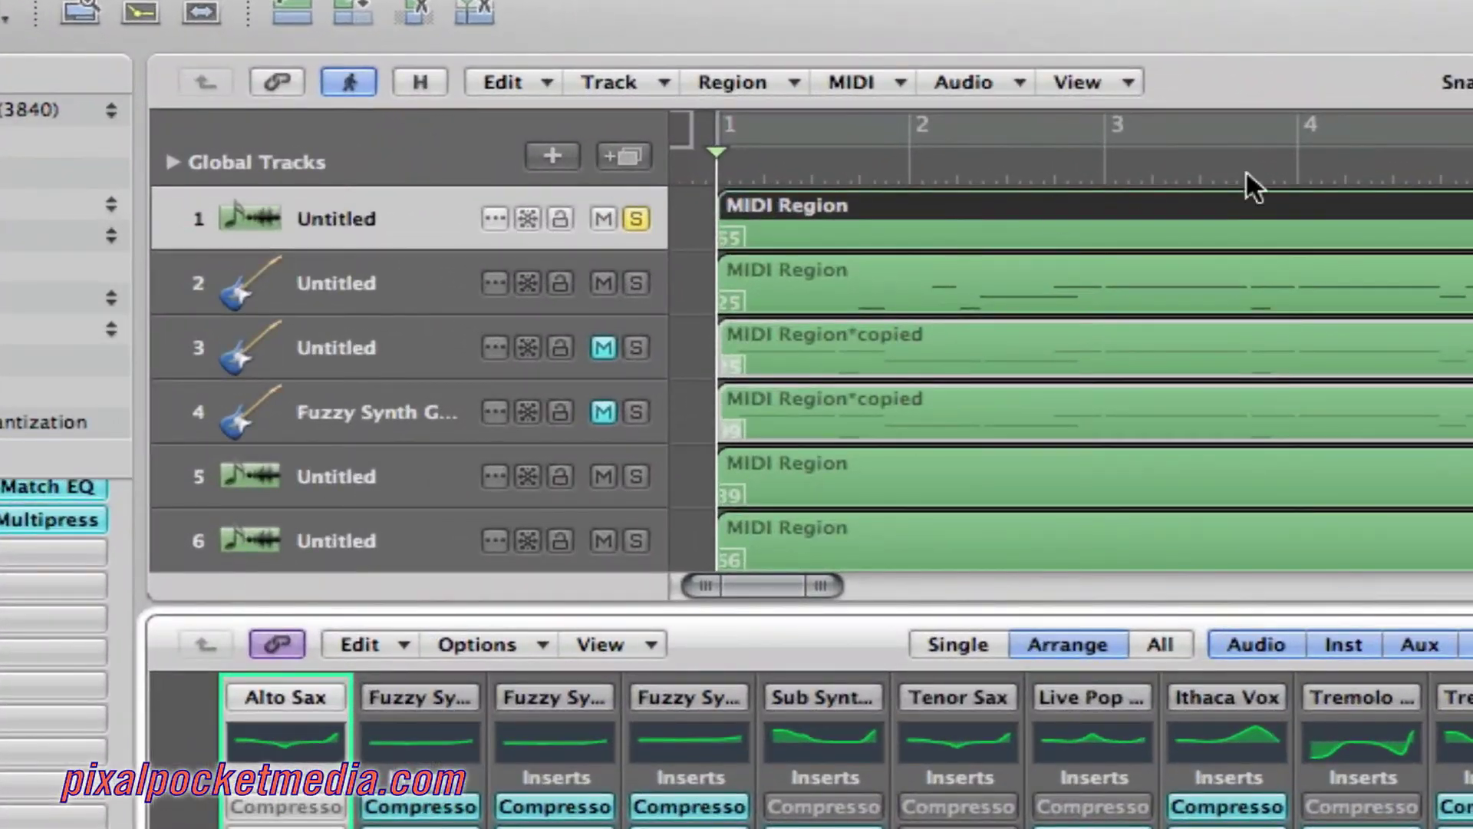
click(793, 129)
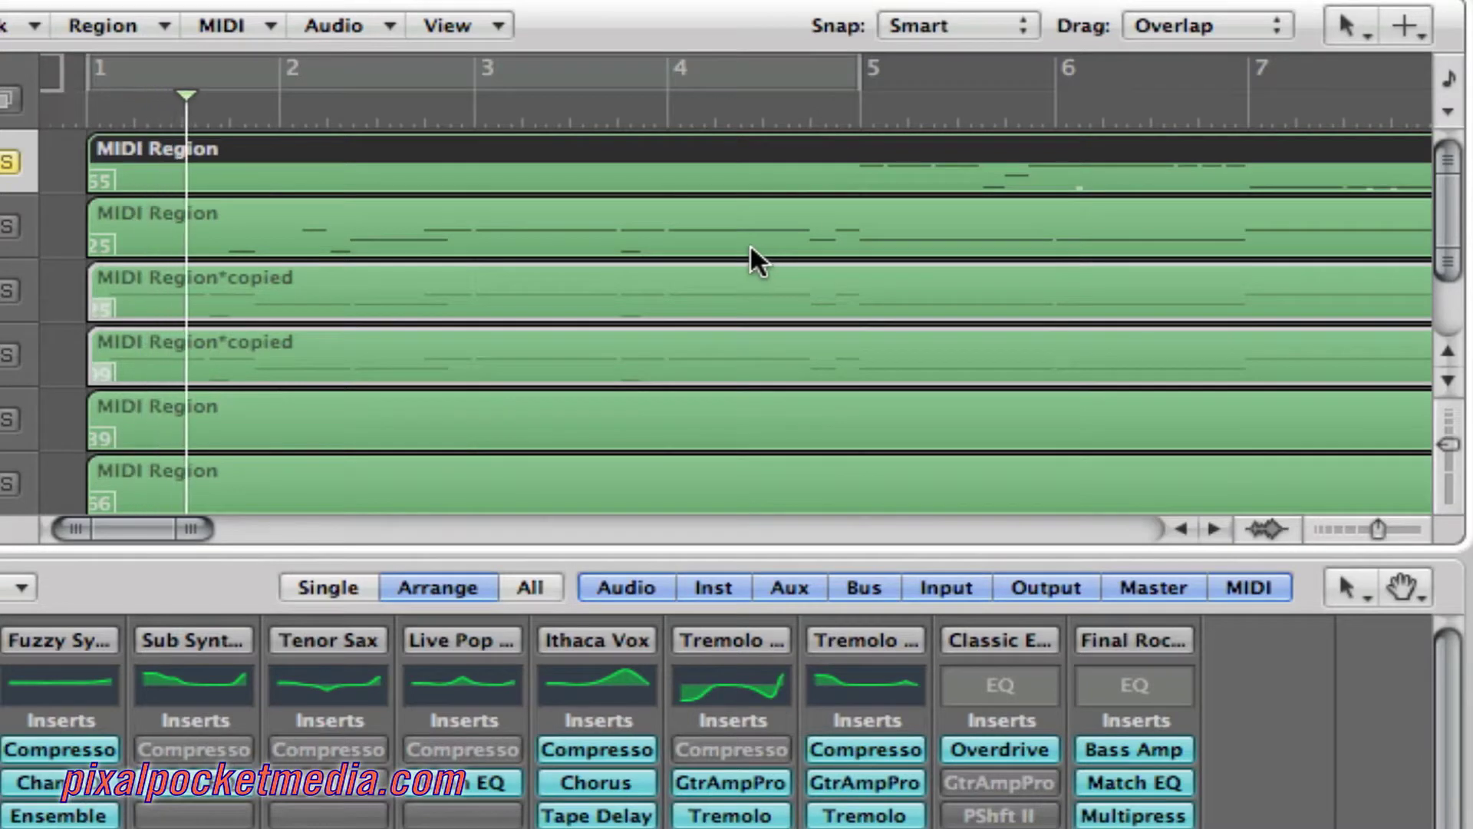
Play the arrangement from just before bar 5, then jump playback back to bar 5
click(807, 108)
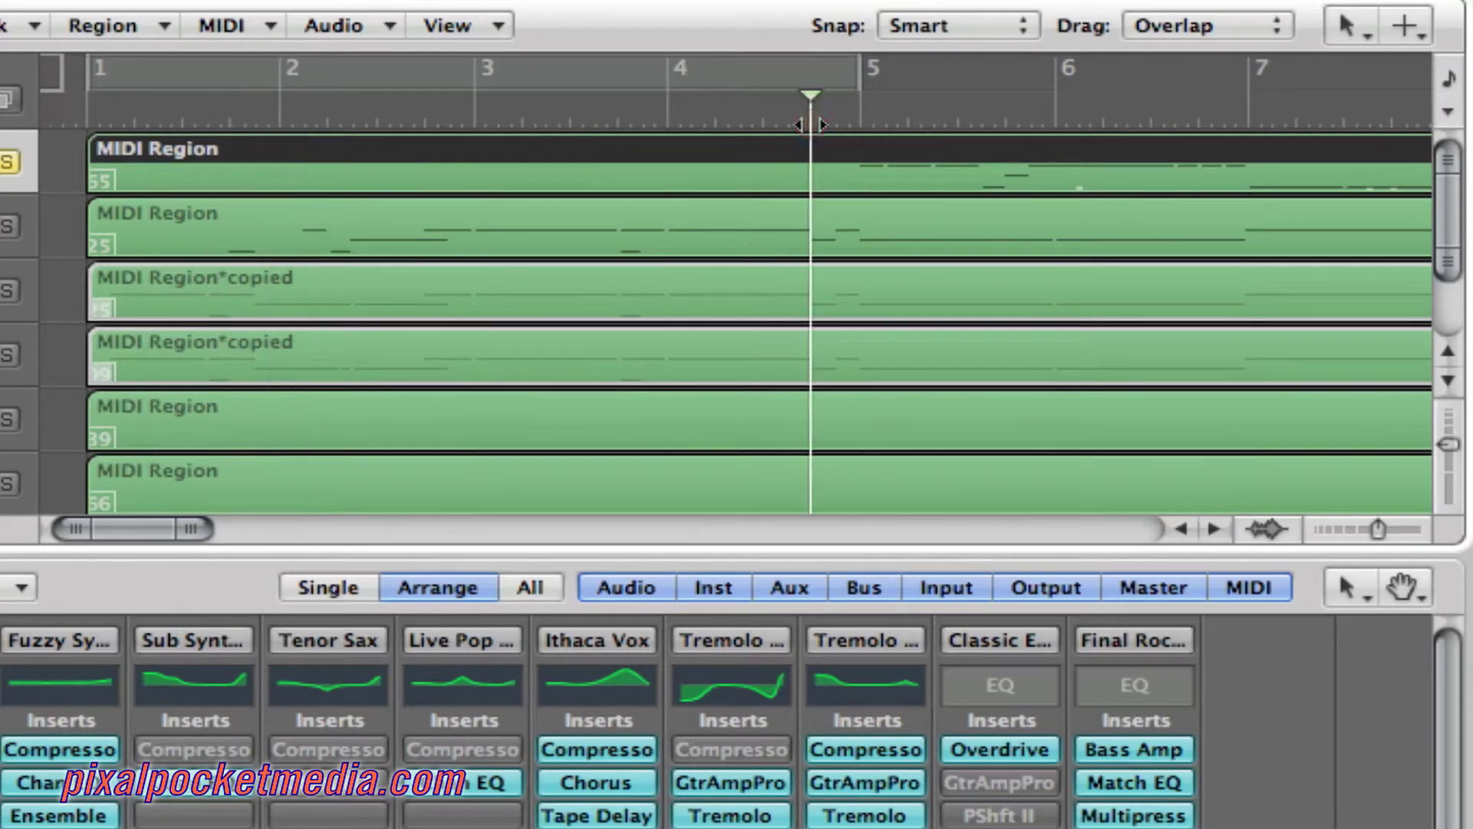
click(63, 155)
key(space)
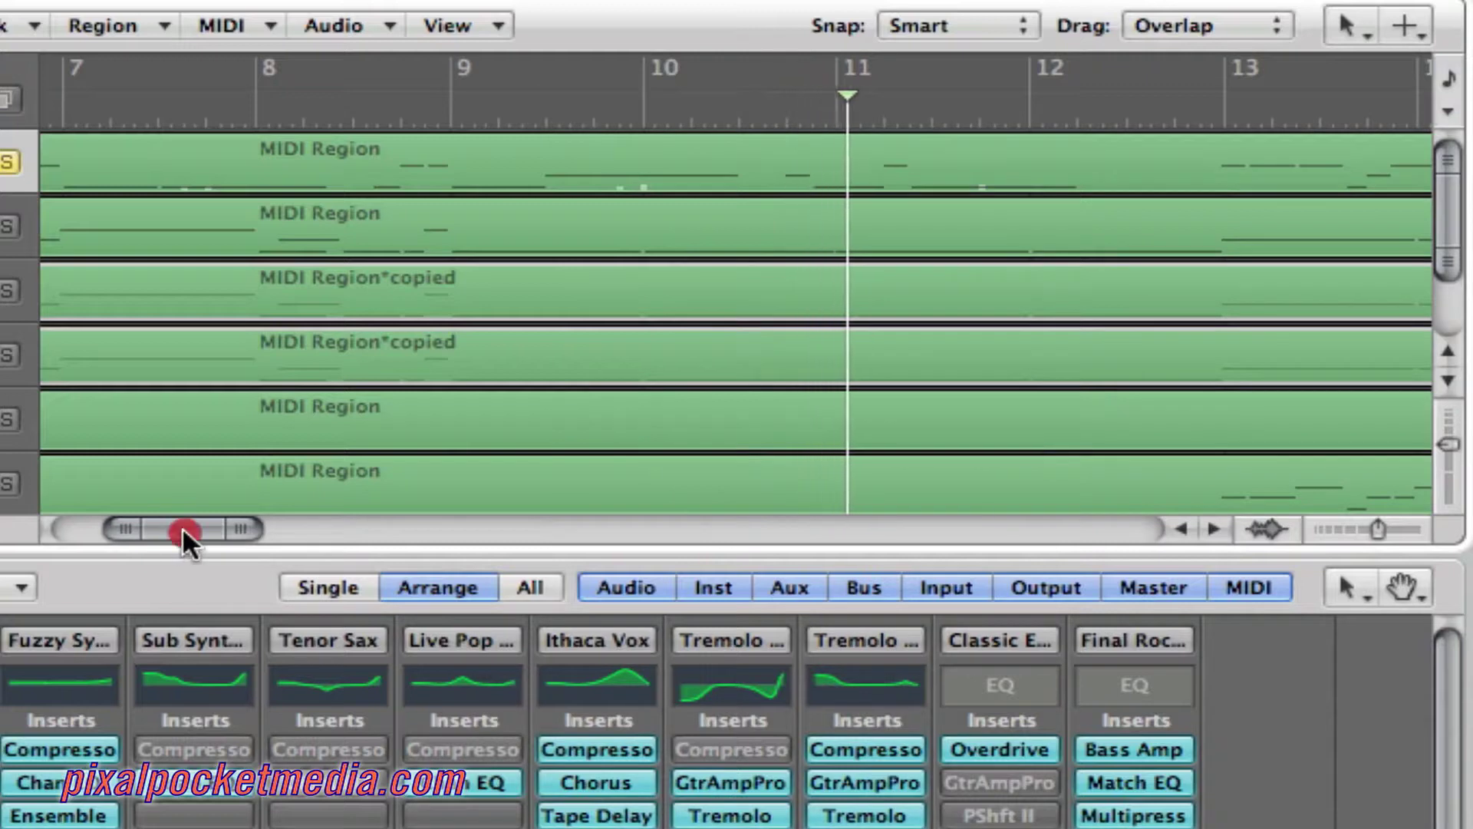
drag(182, 527, 105, 526)
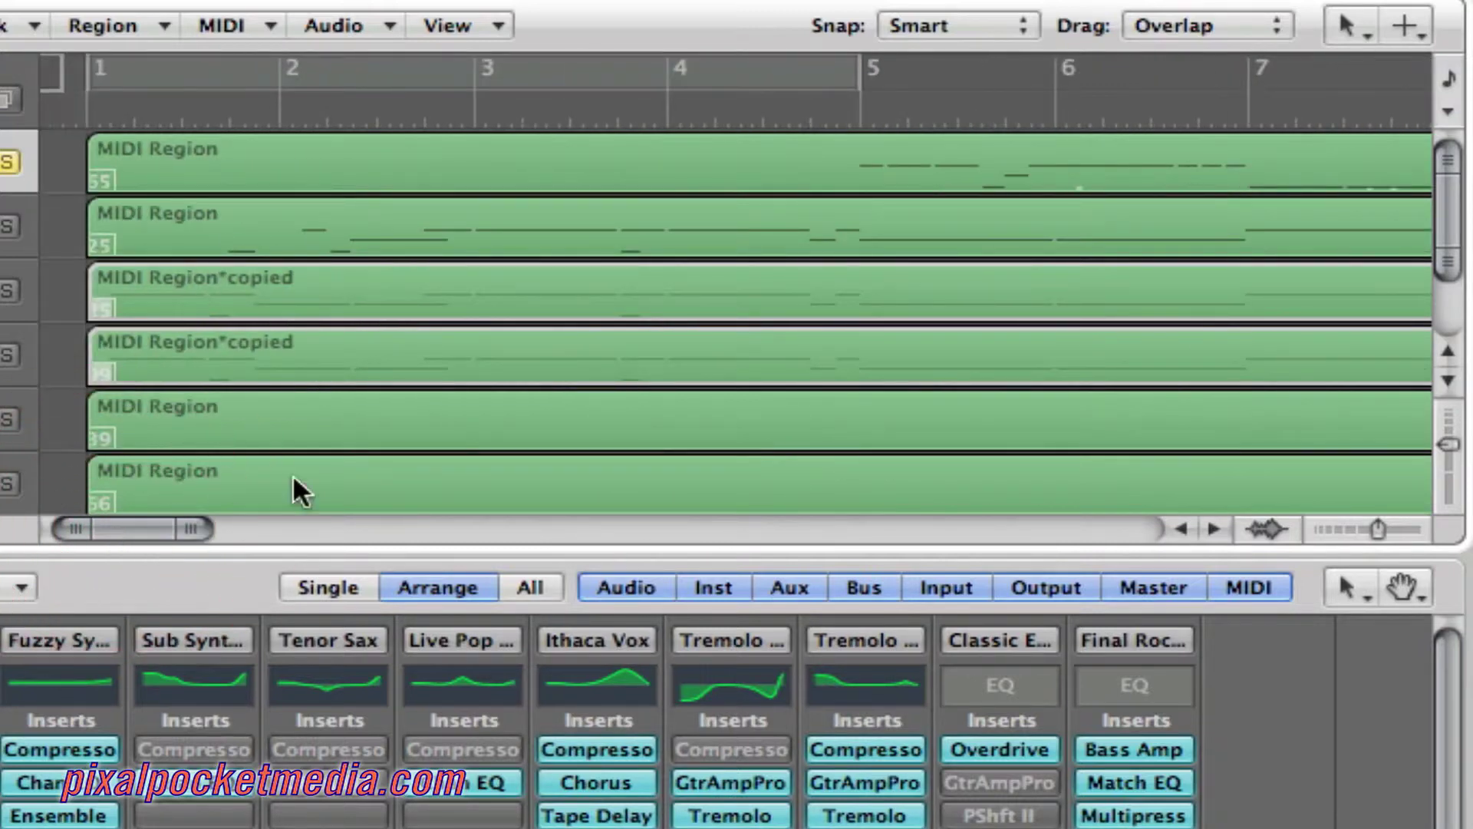
click(852, 117)
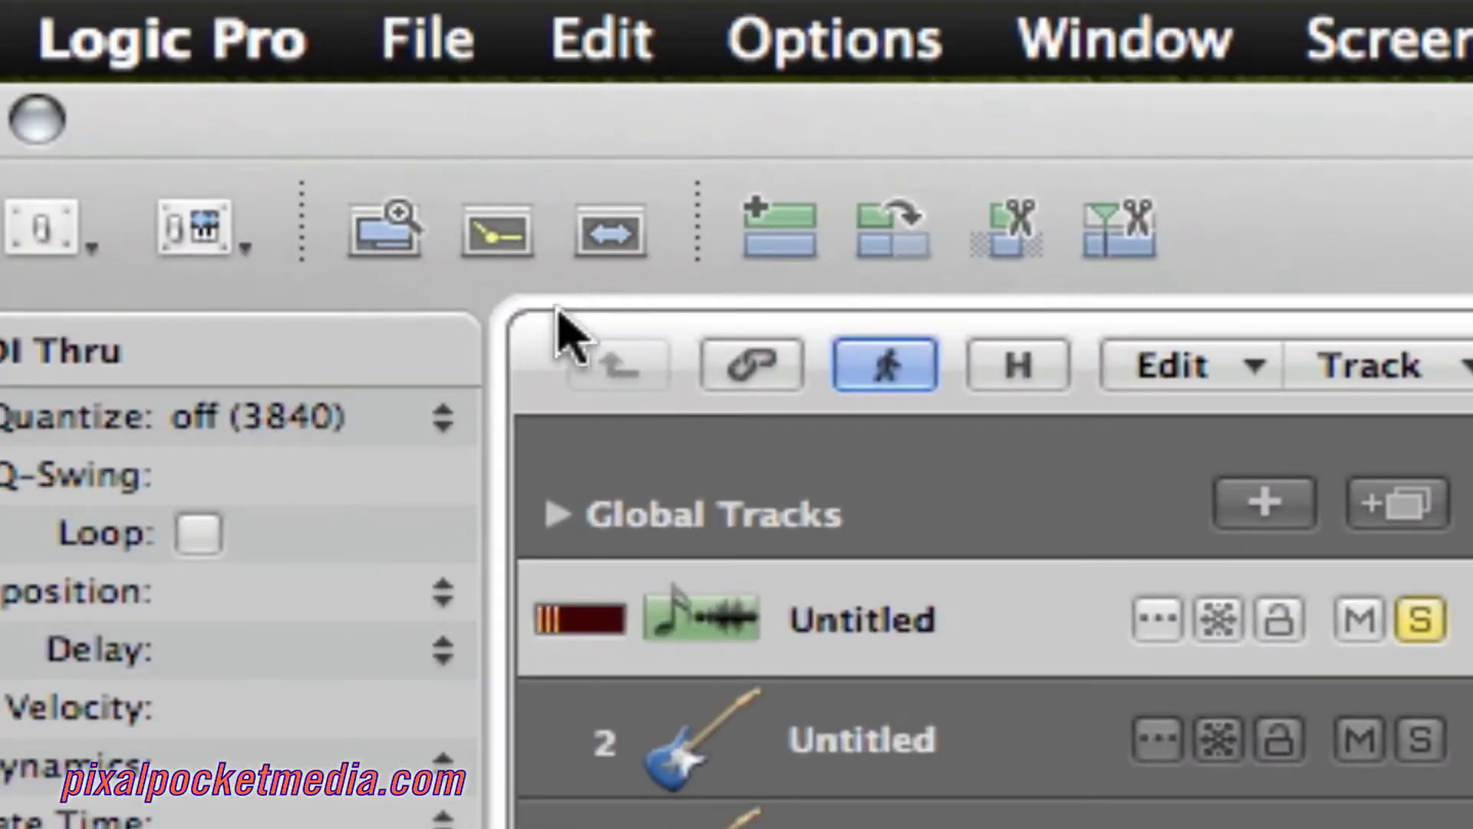
Show track automation and set track 1's automation lane to Pan, reading +24
click(501, 230)
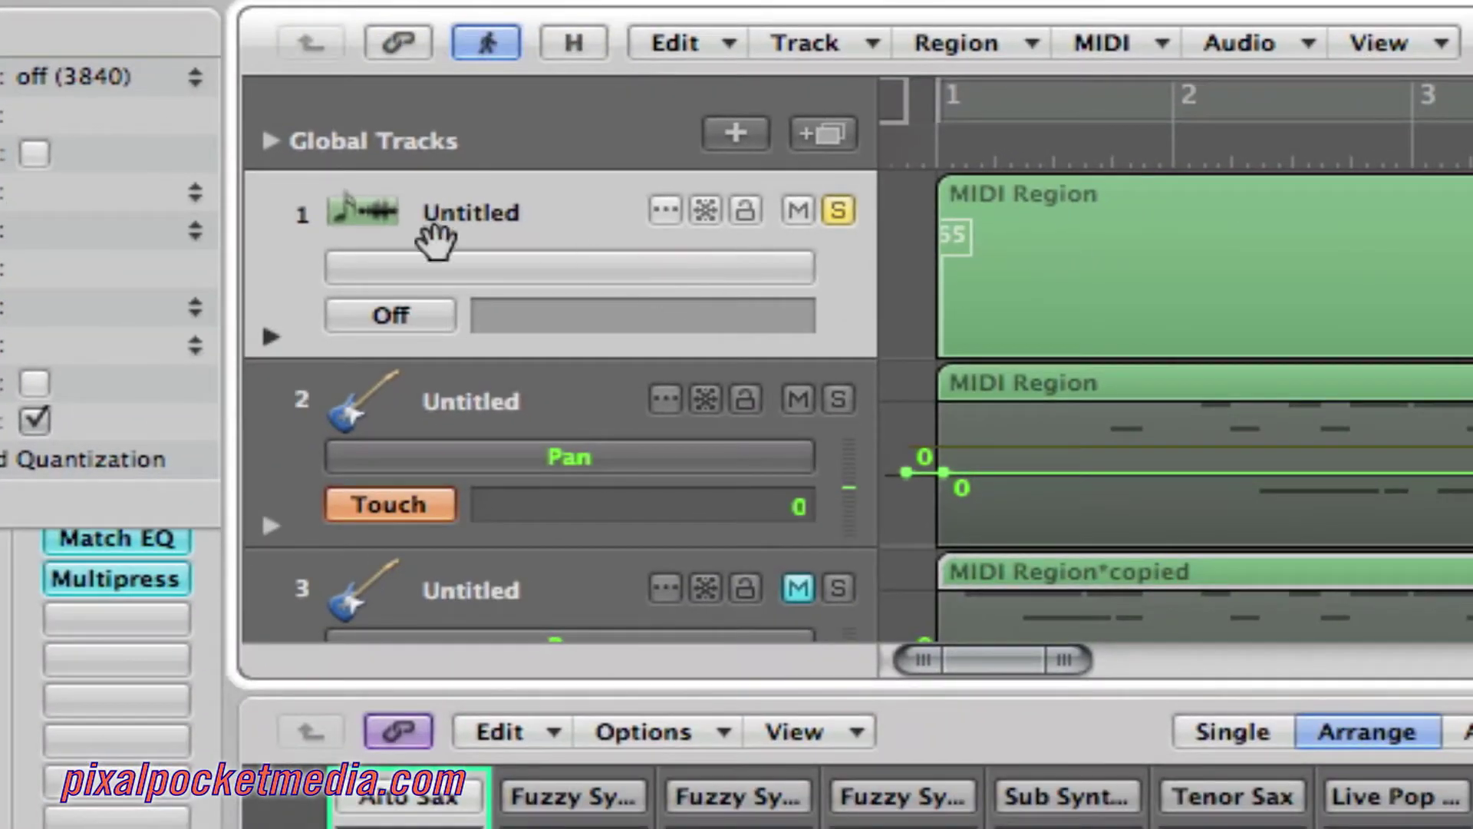
right_click(299, 265)
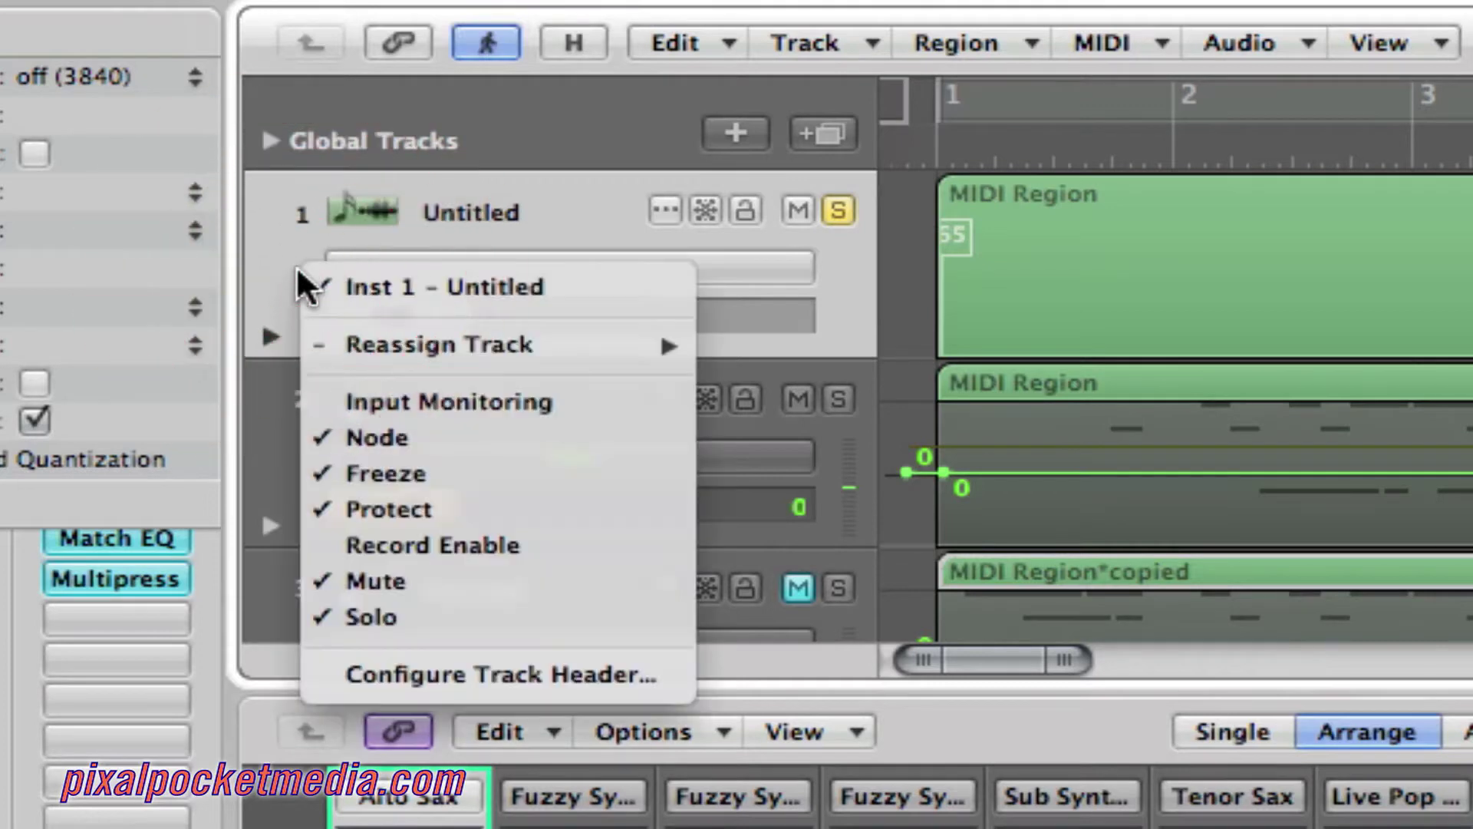
click(257, 223)
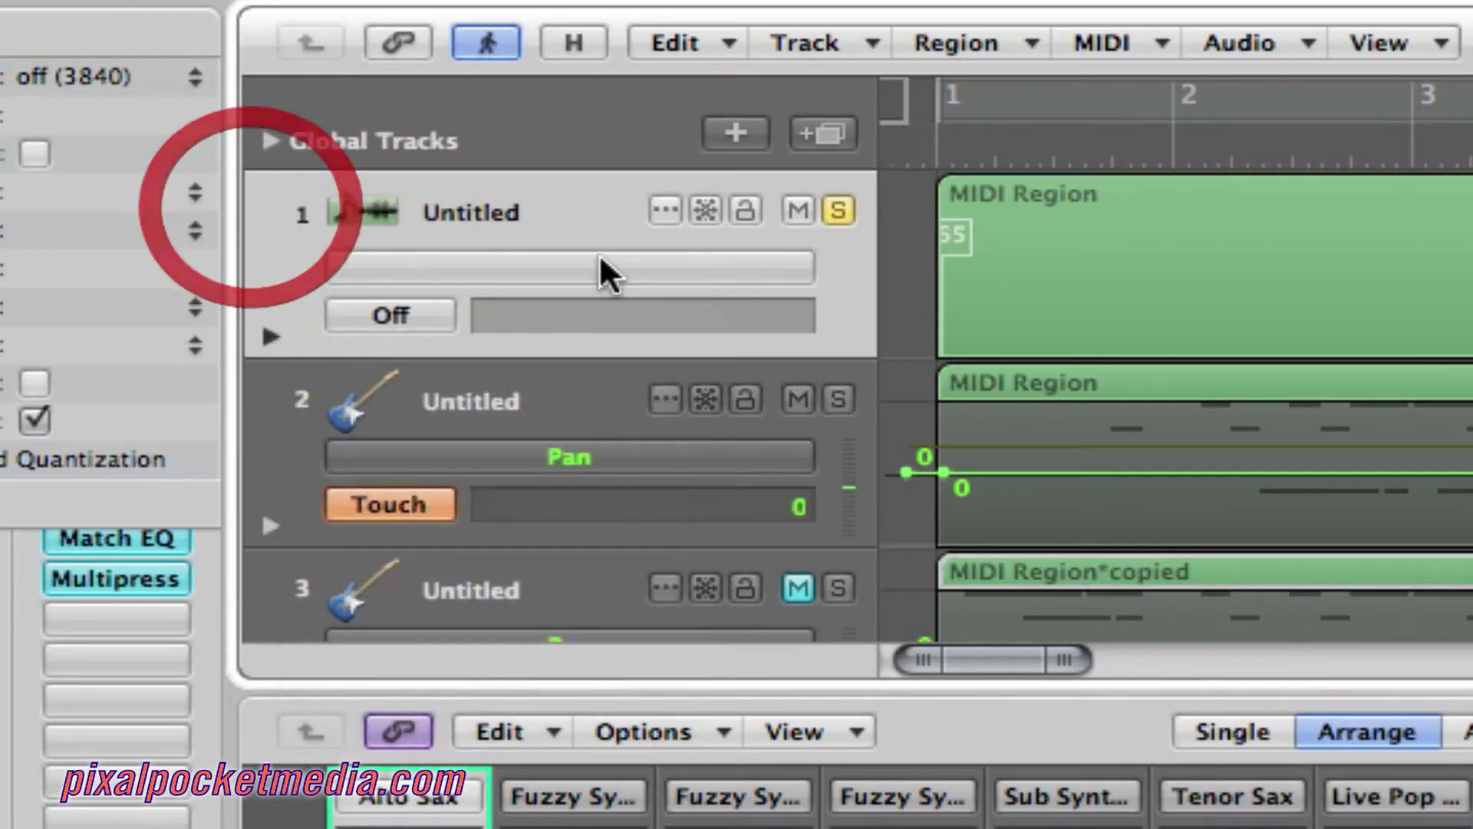
right_click(610, 253)
click(554, 262)
click(554, 262)
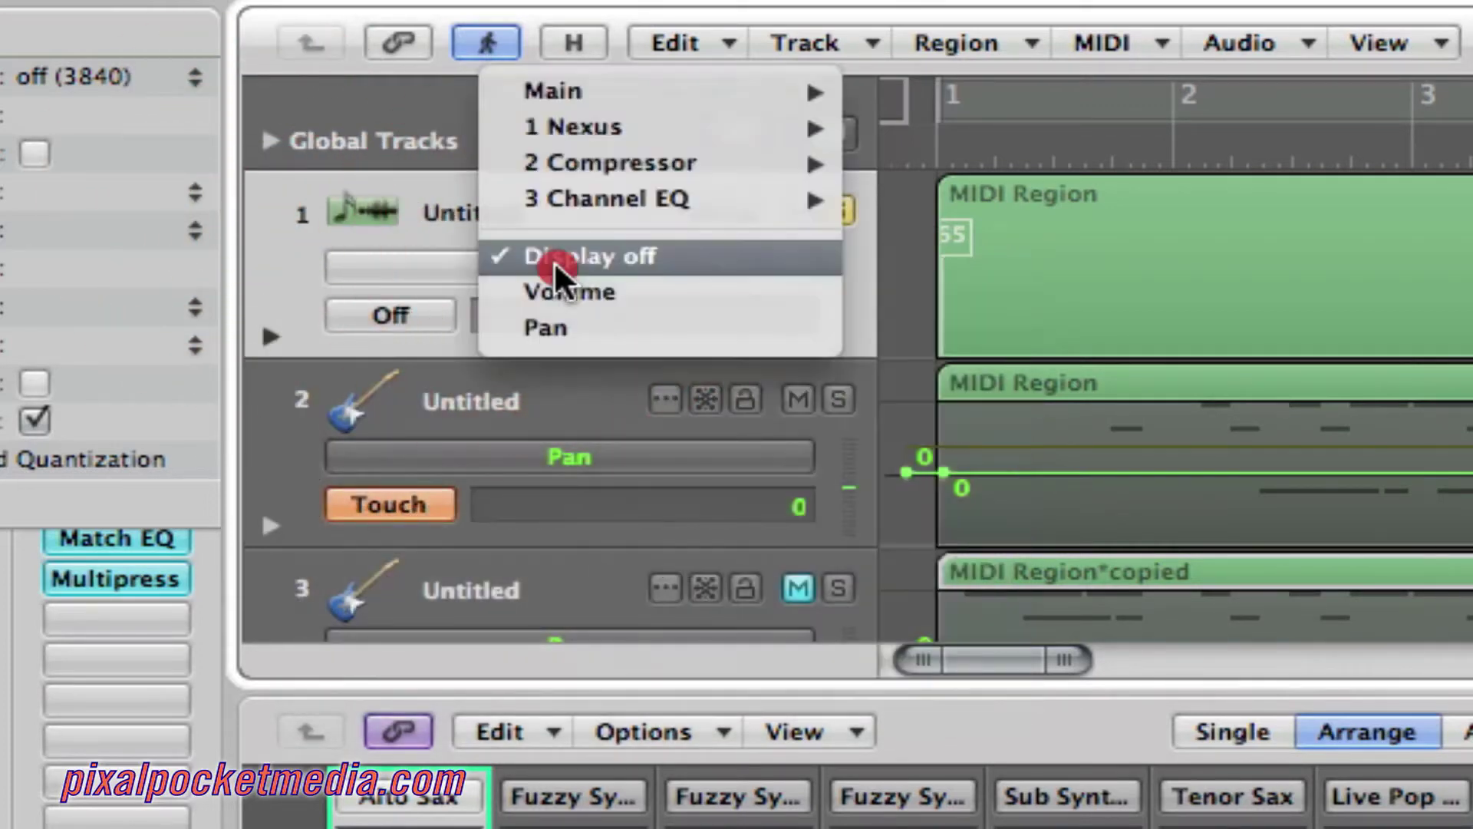
click(310, 268)
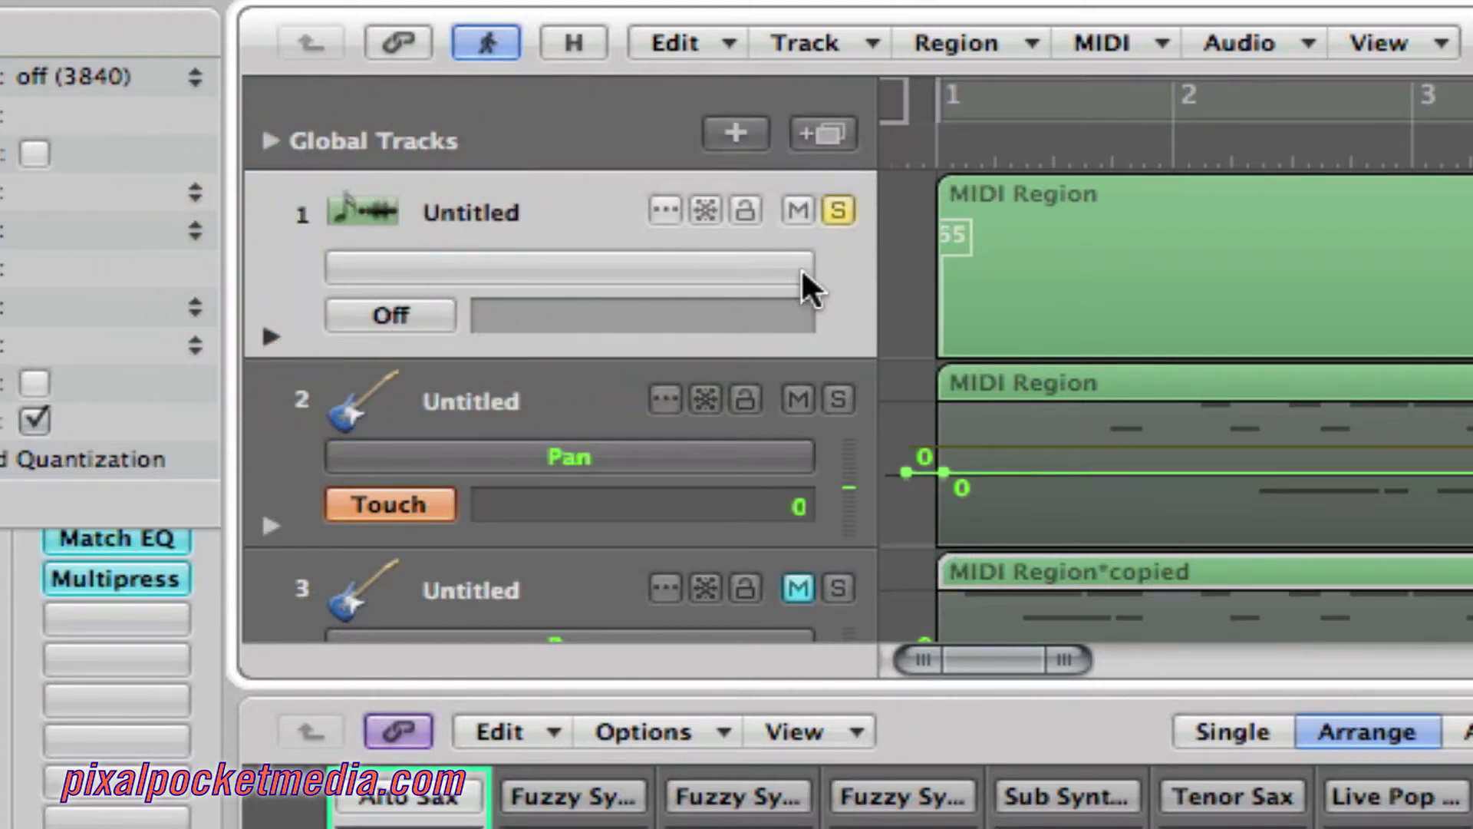
click(653, 262)
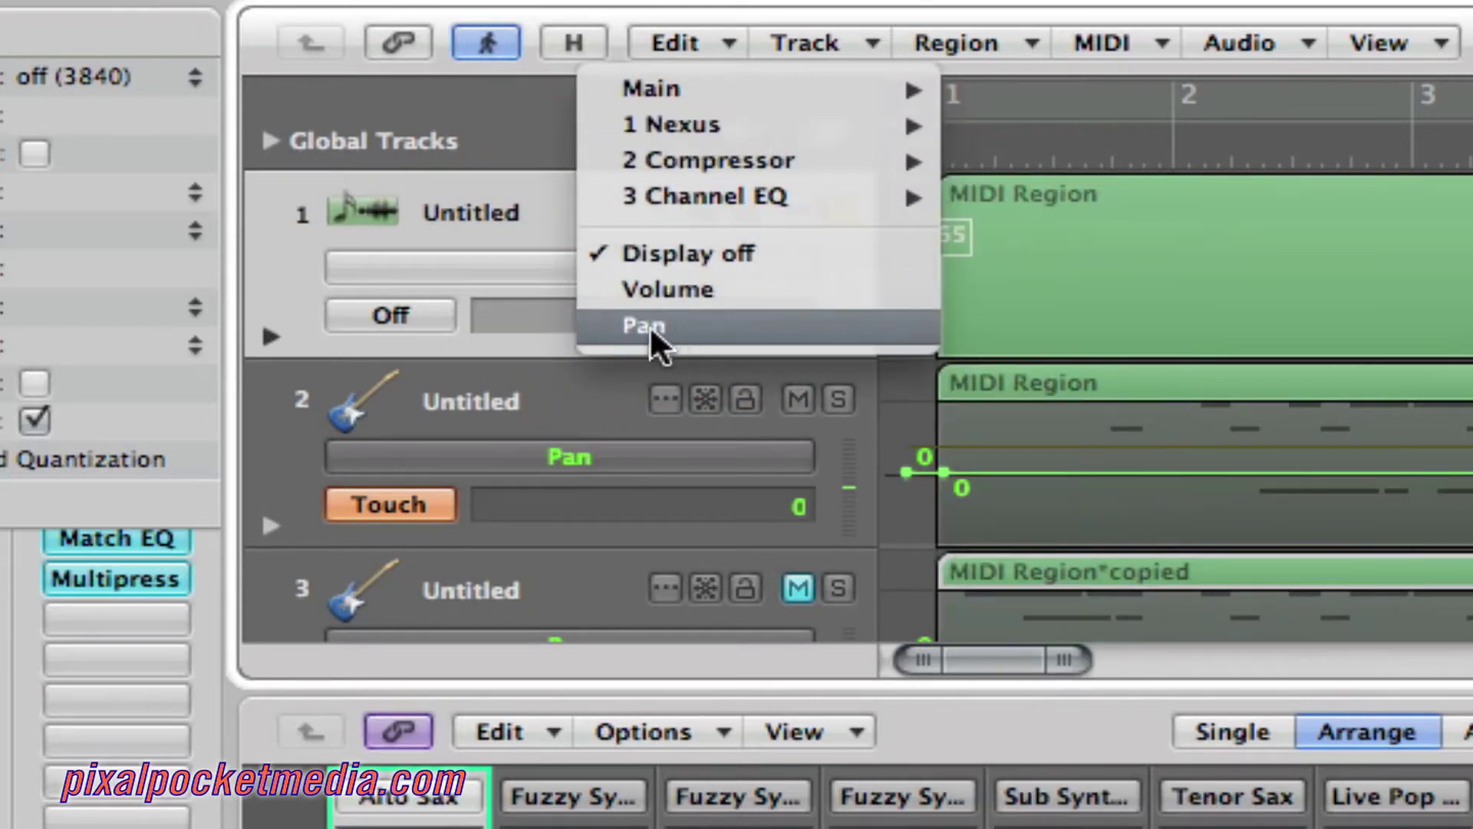
click(663, 324)
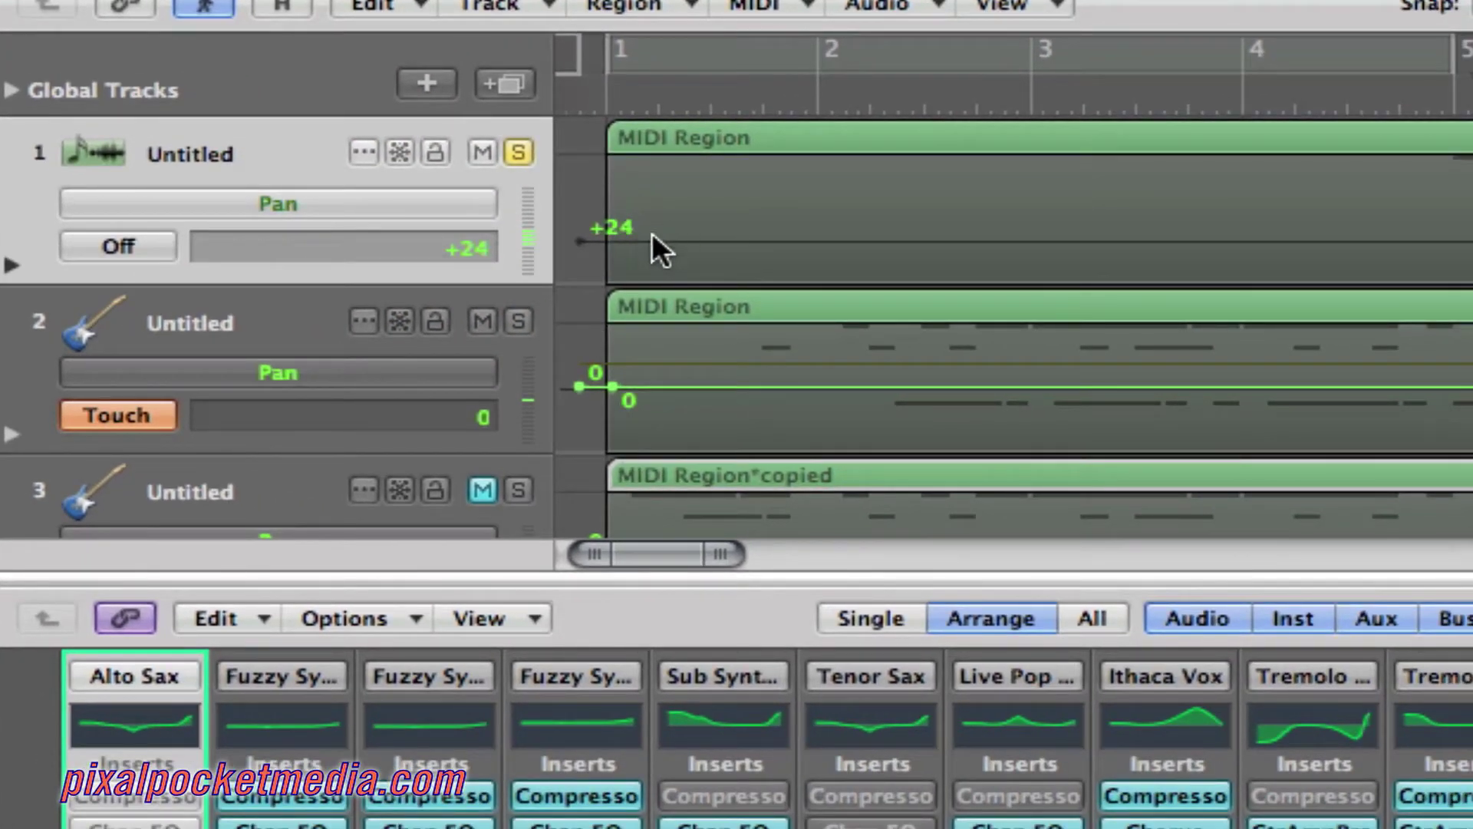
Add Pan automation on track 1 at bar 1, bringing its value from +24 to +1
click(610, 81)
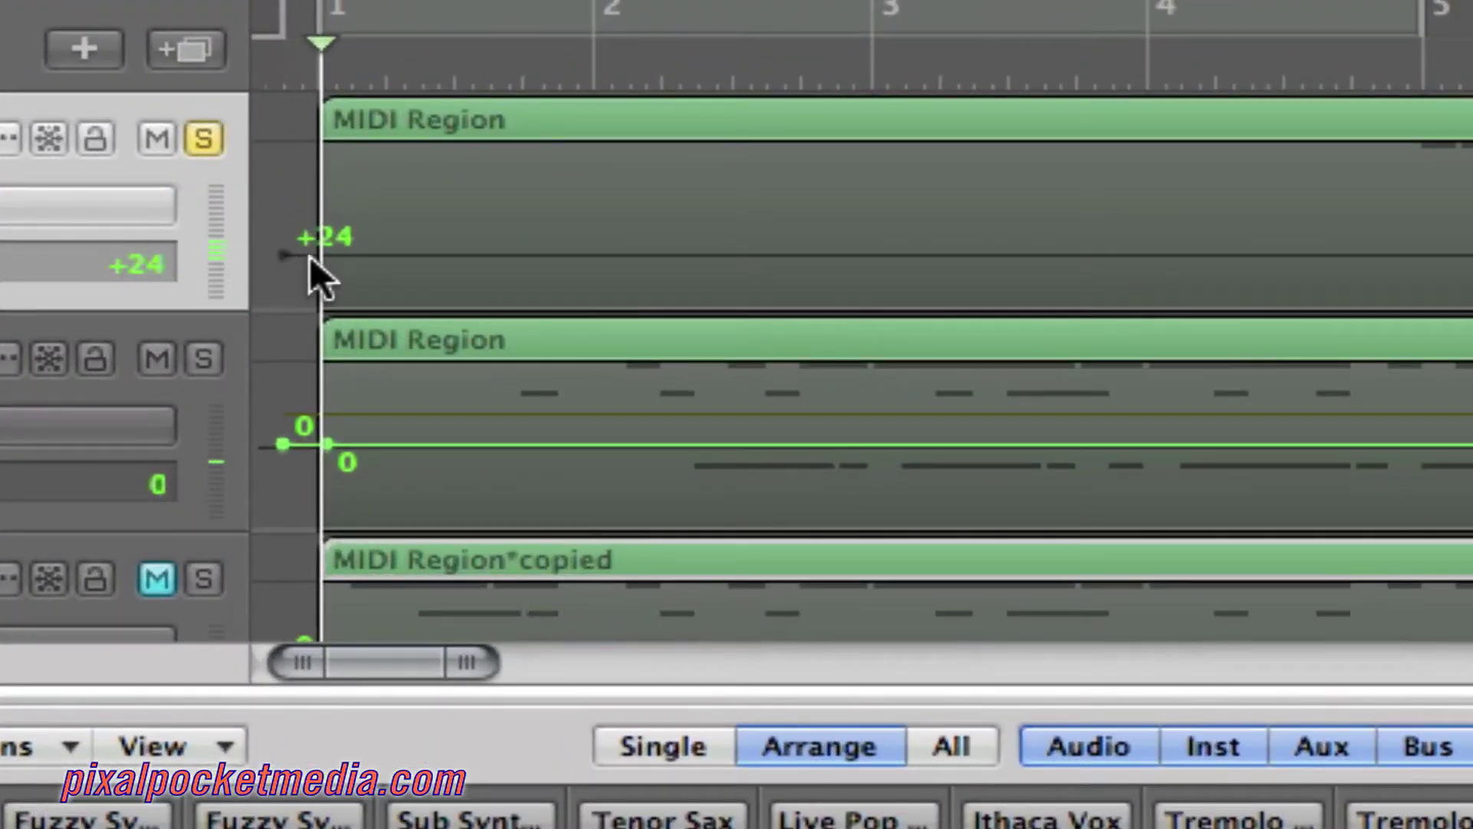
click(334, 252)
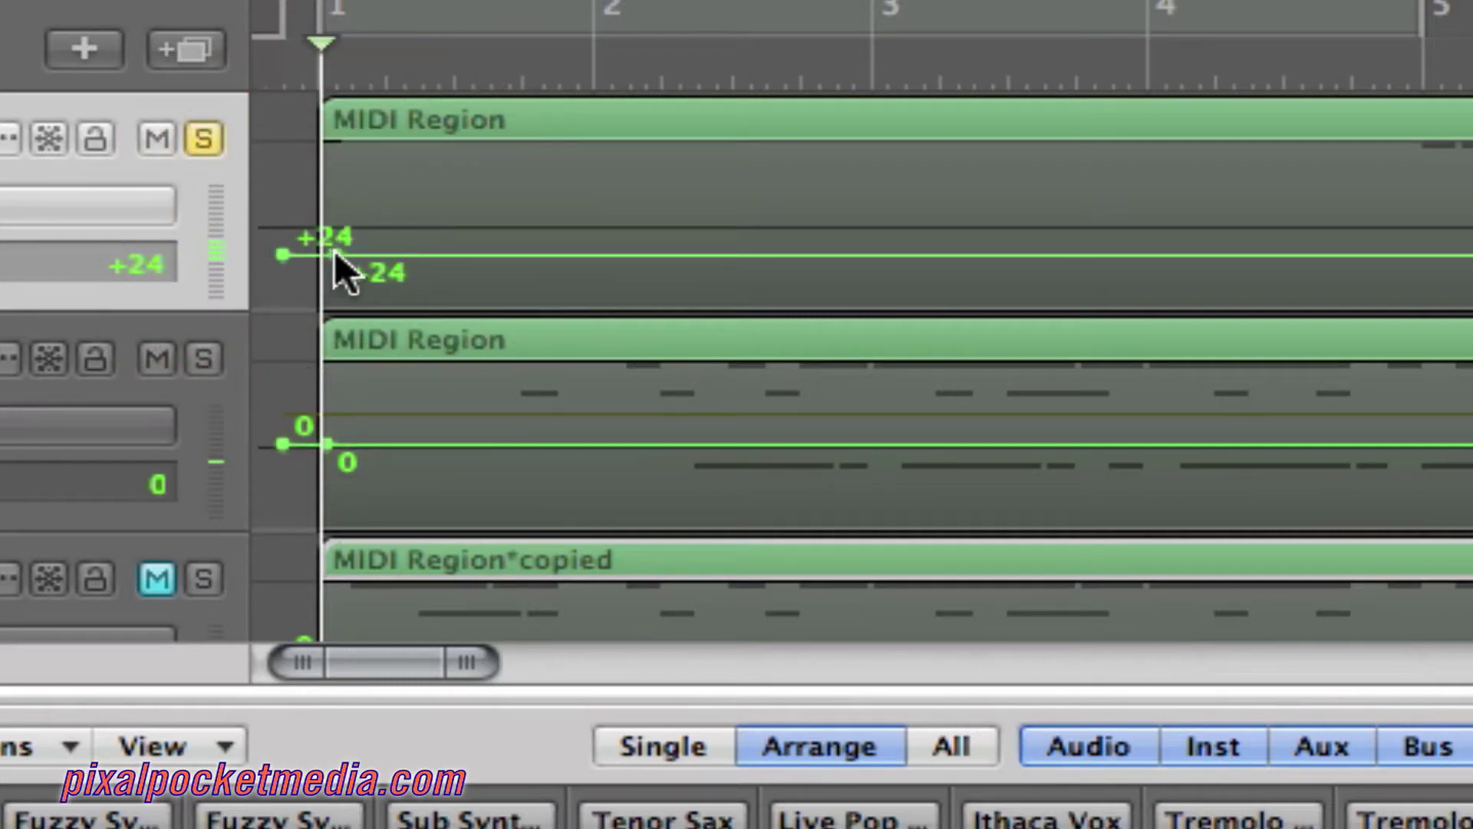
drag(335, 250, 327, 225)
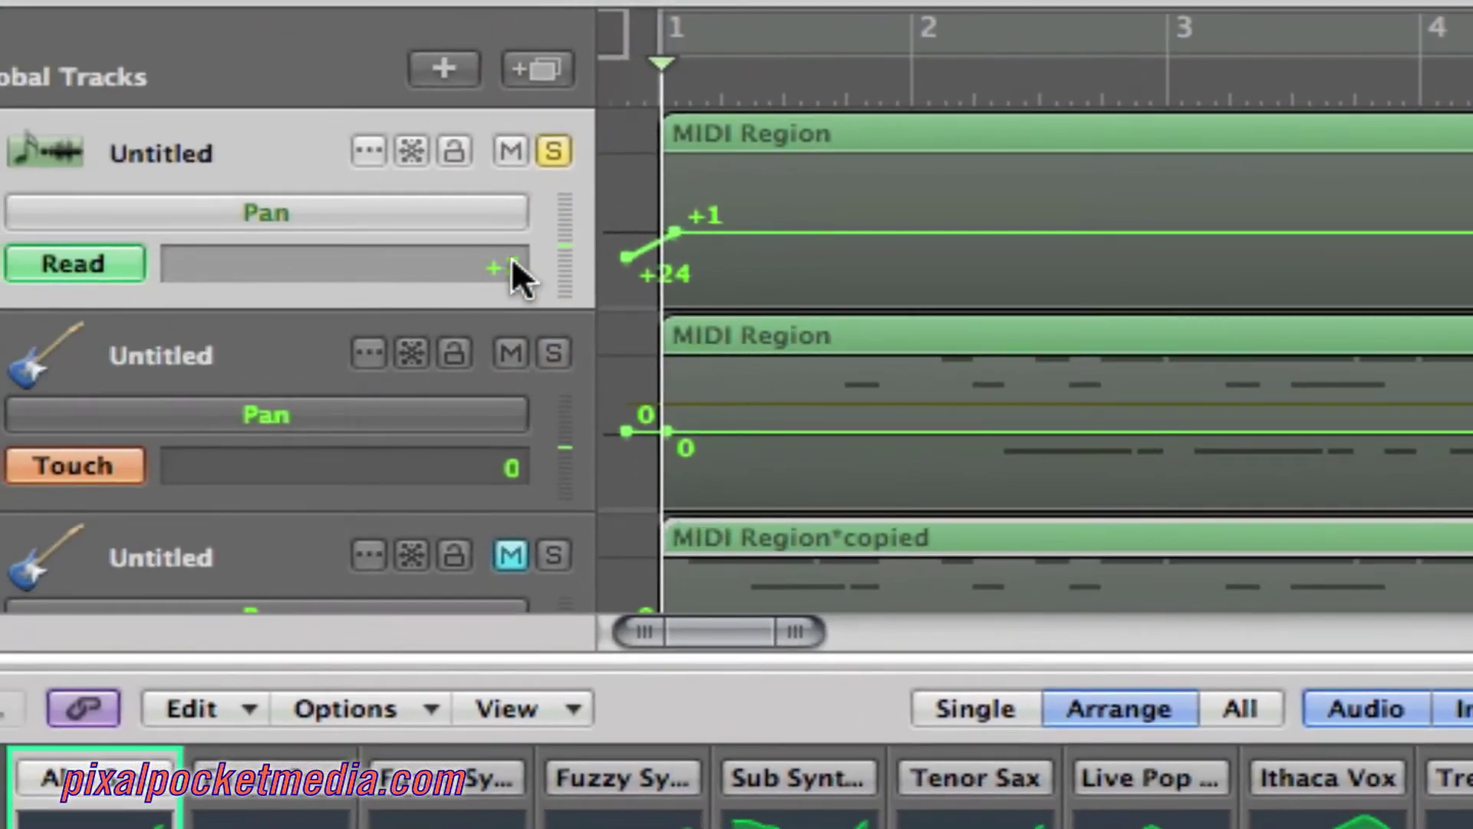
click(152, 267)
drag(500, 290, 502, 285)
drag(623, 256, 626, 233)
drag(511, 268, 517, 254)
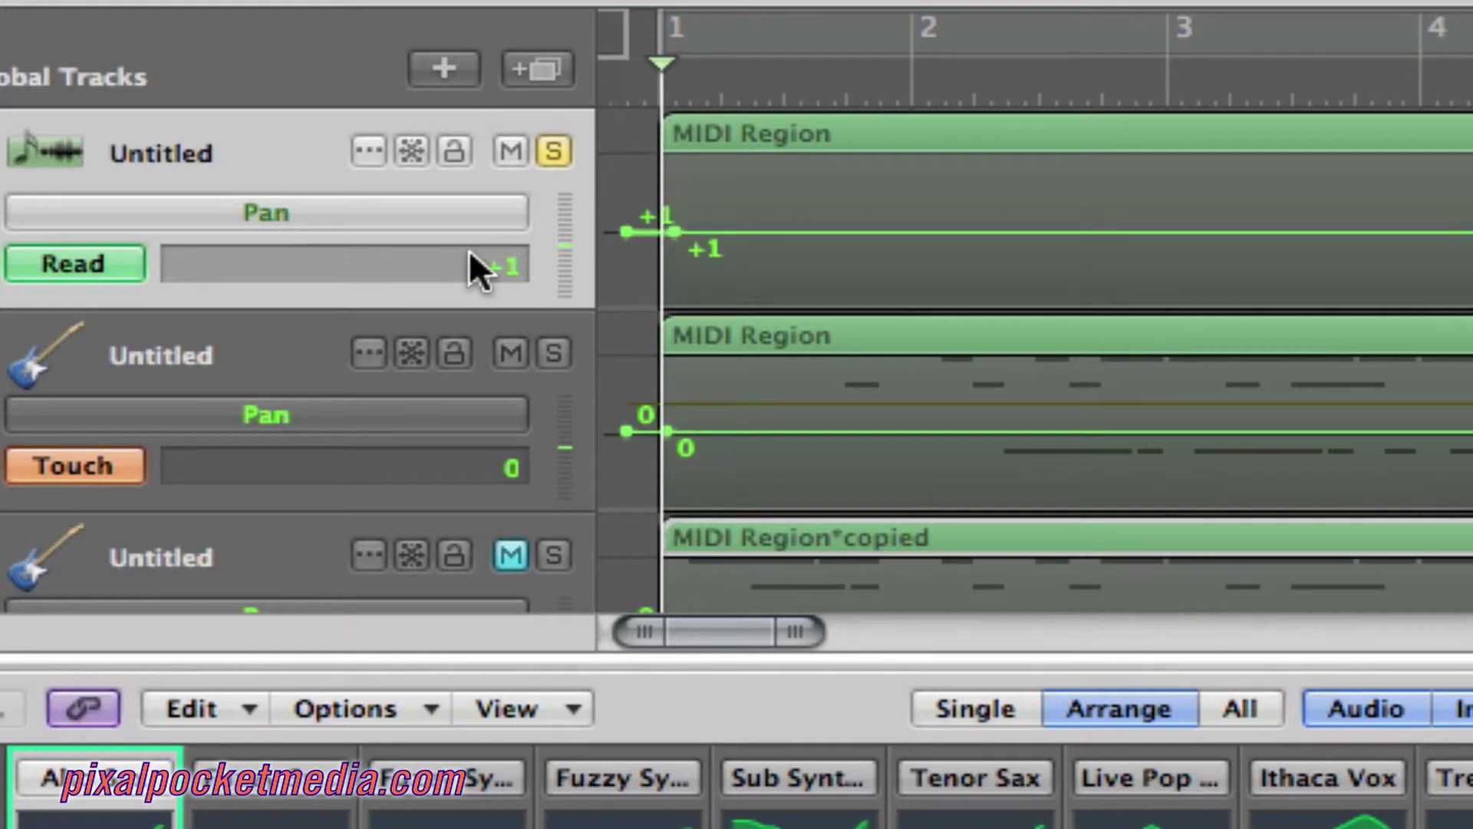
Delete and recreate track 1's pan points at the region start, setting pan to 0
click(671, 229)
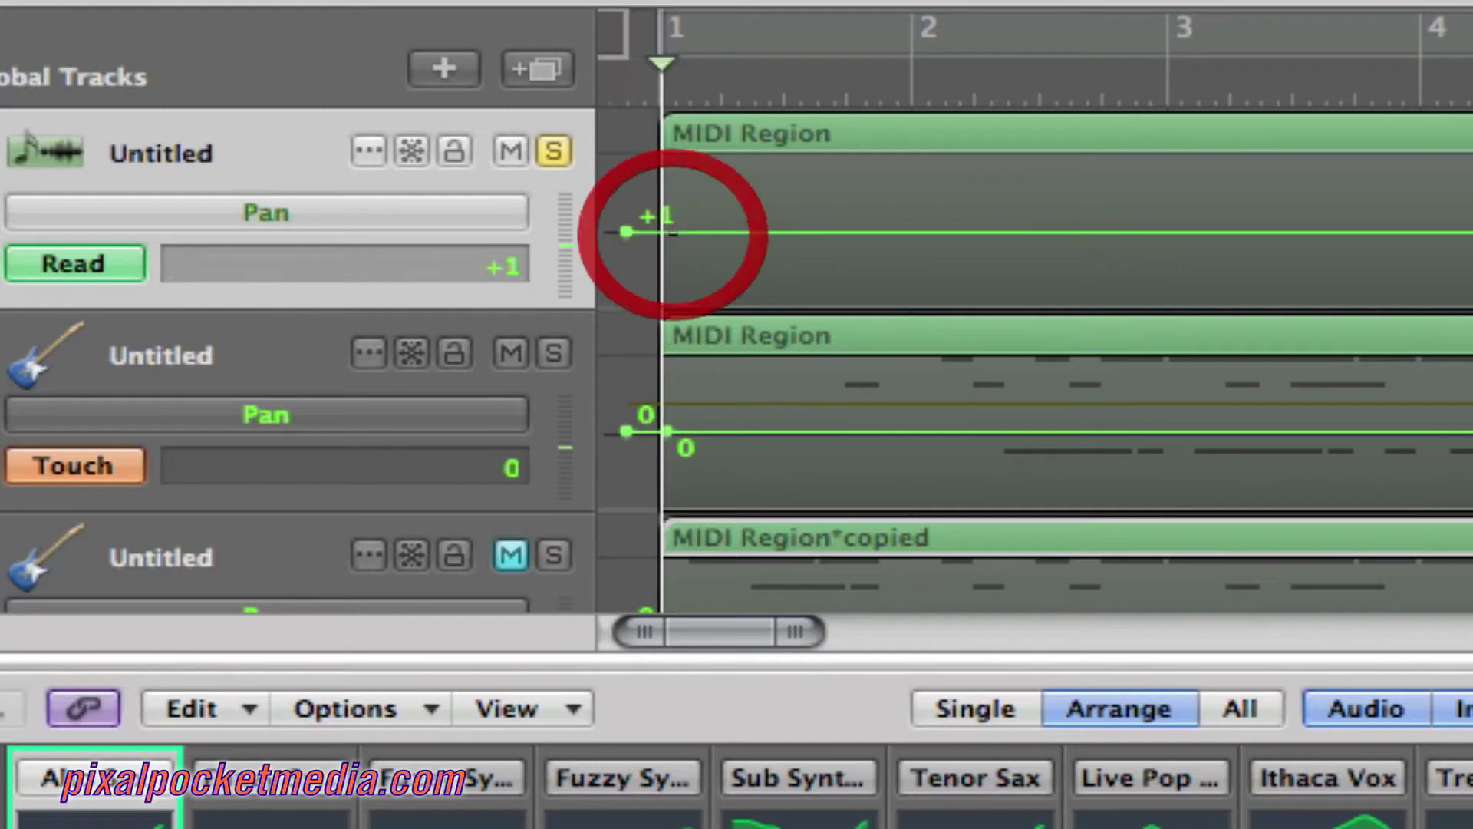
click(667, 228)
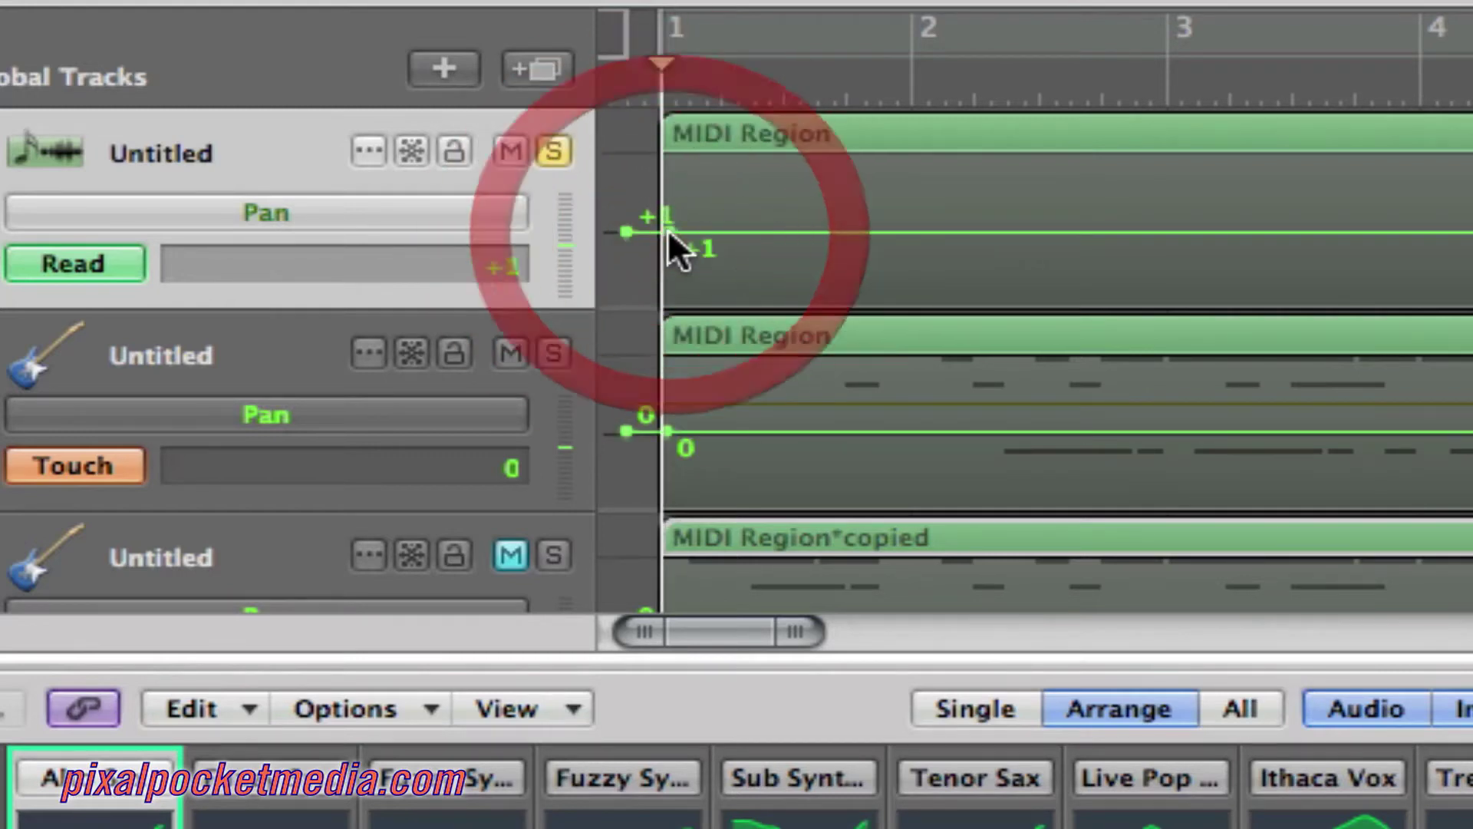
click(505, 267)
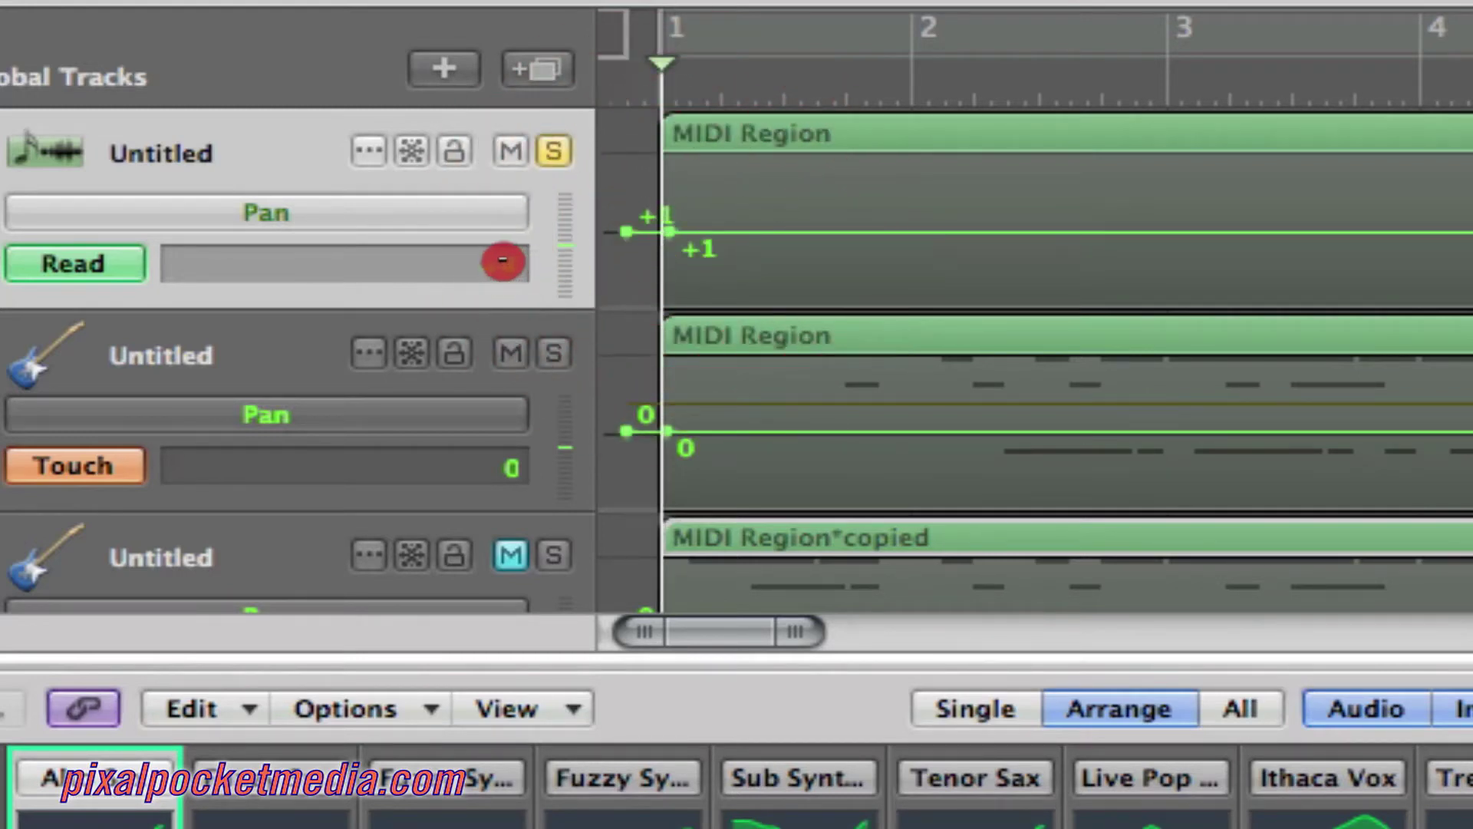
drag(486, 285, 488, 281)
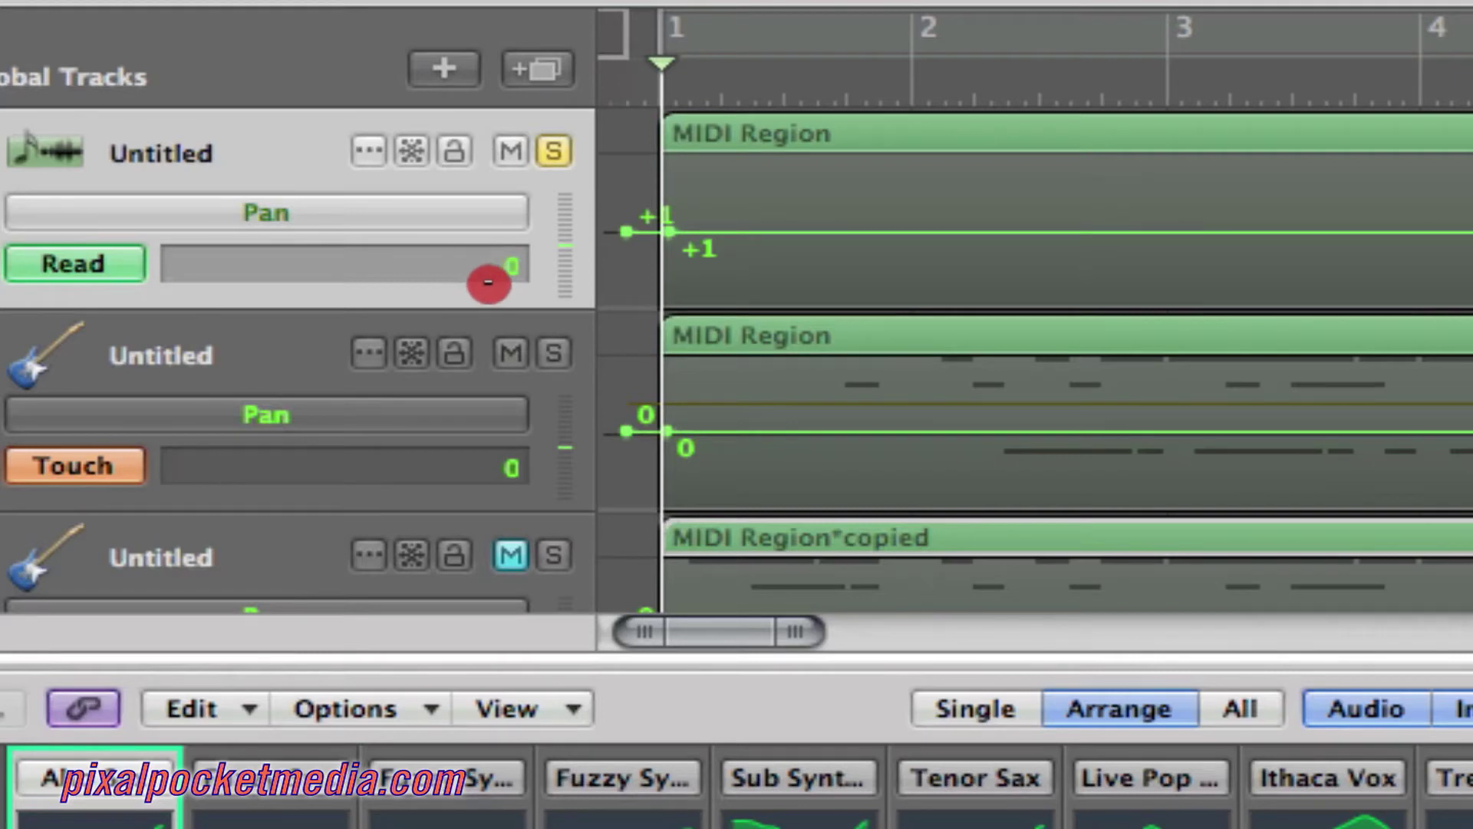
click(619, 230)
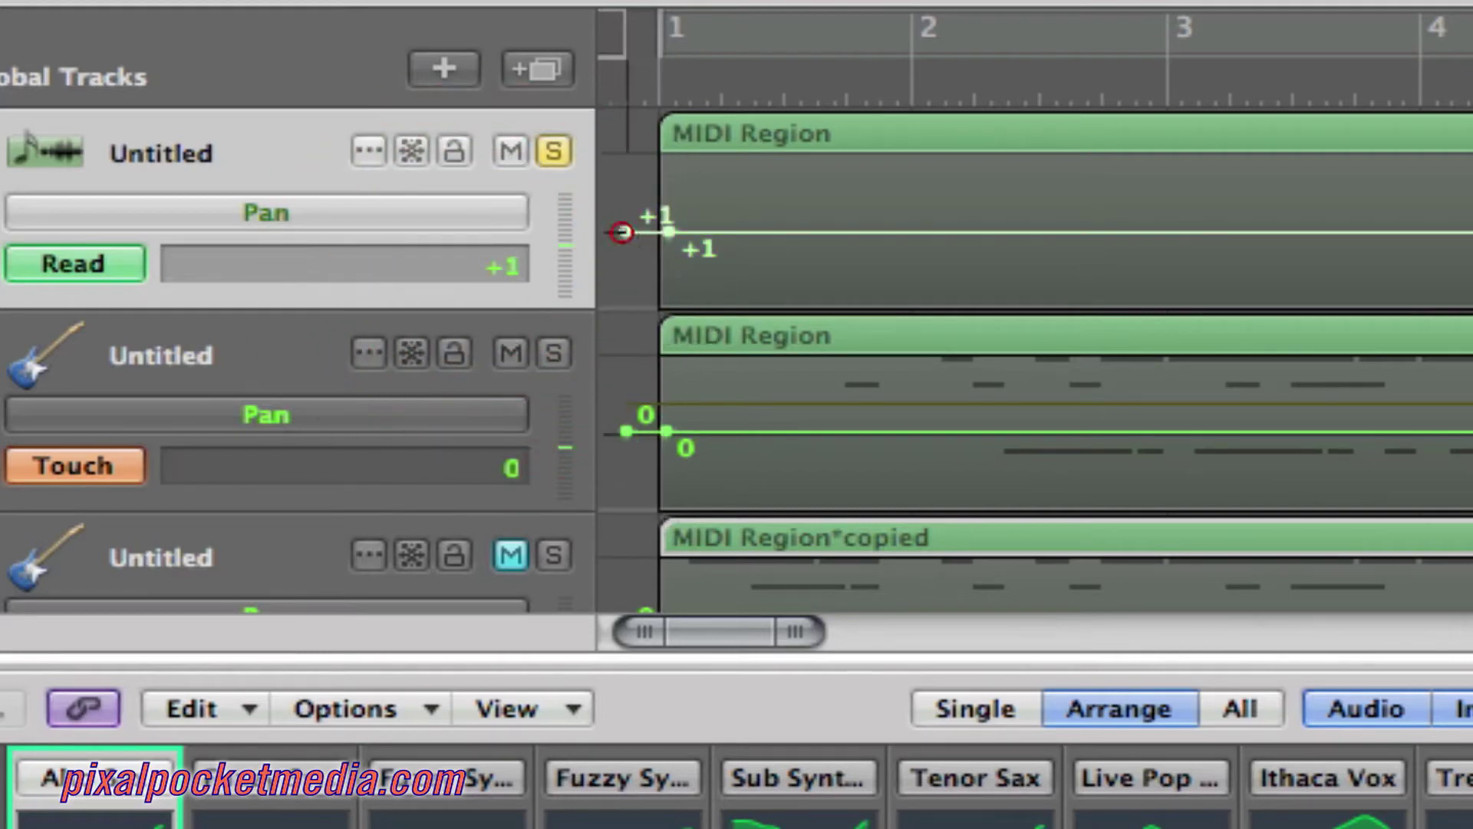
click(669, 230)
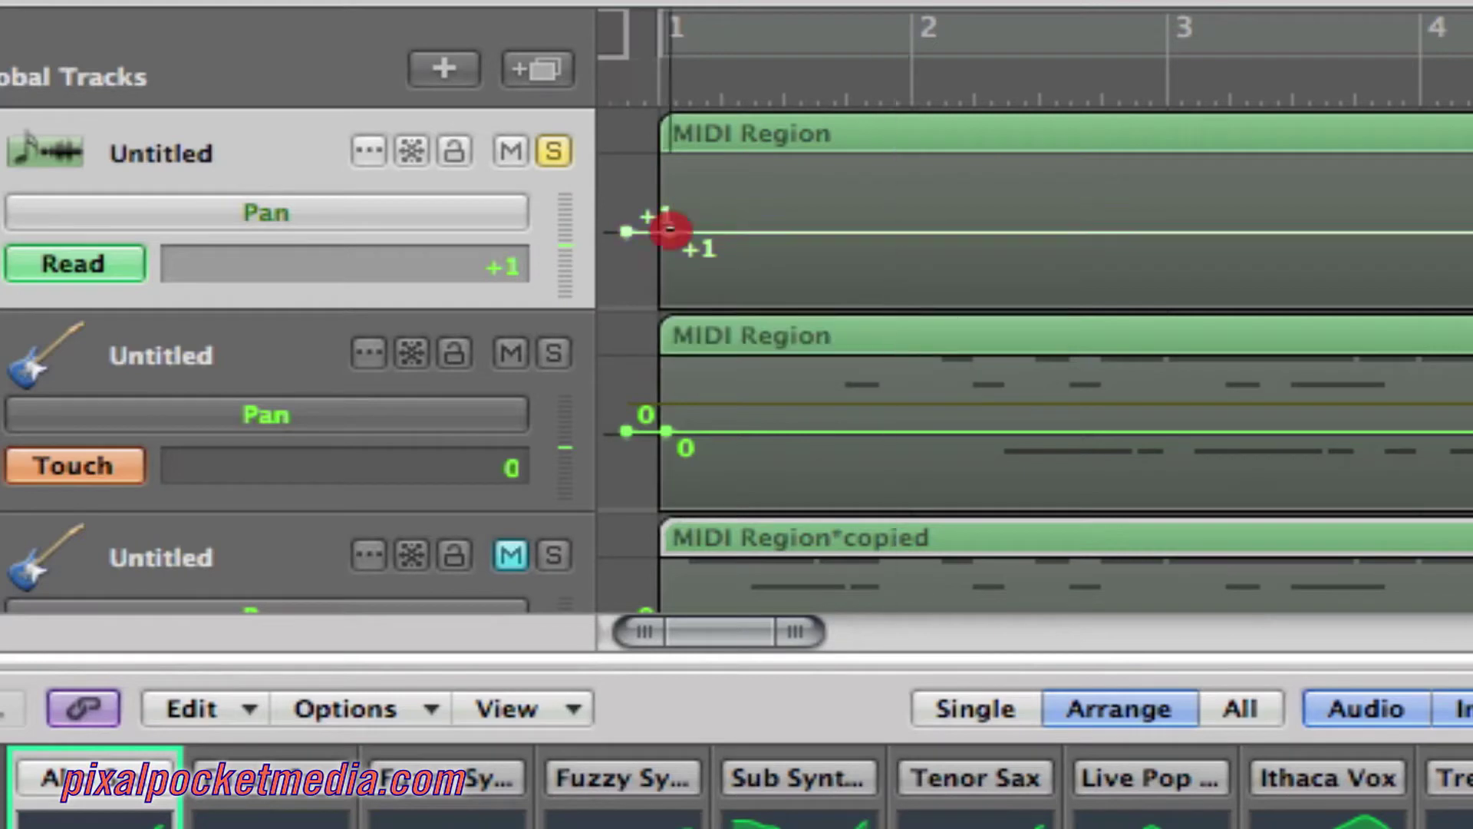
click(619, 229)
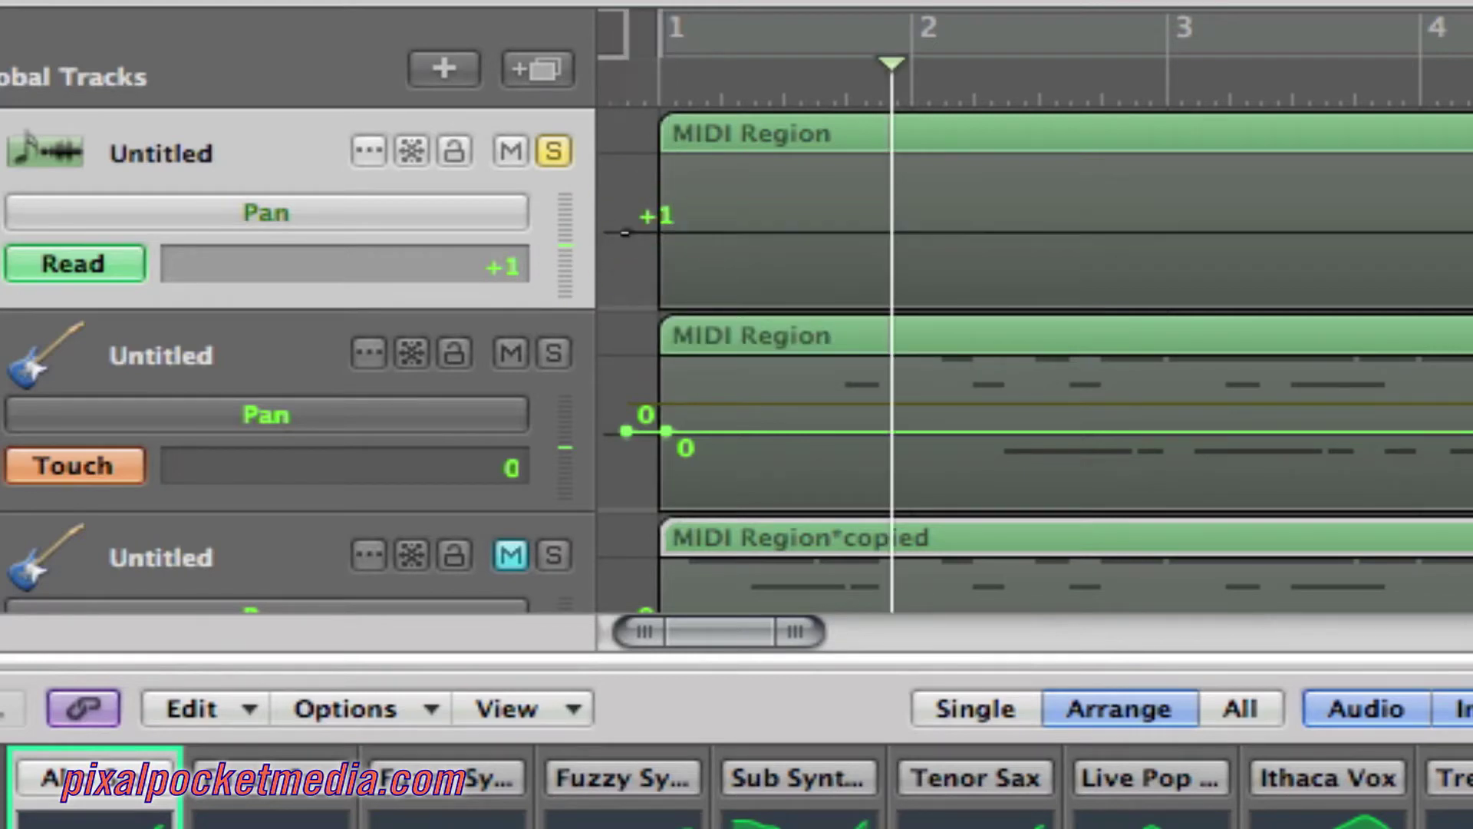
click(625, 232)
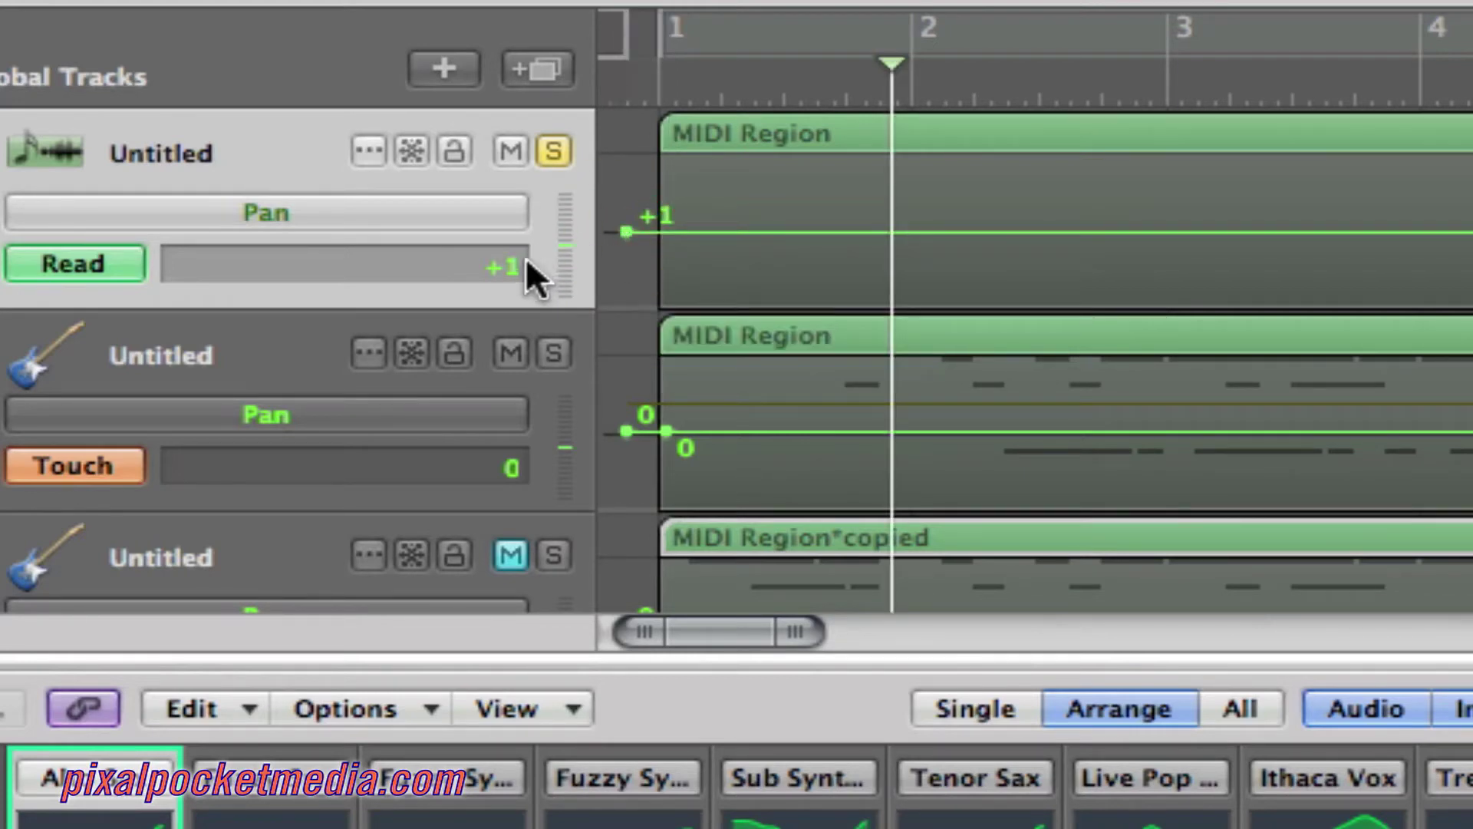
mouse_move(514, 268)
mouse_down()
mouse_move(515, 249)
mouse_move(508, 272)
mouse_up()
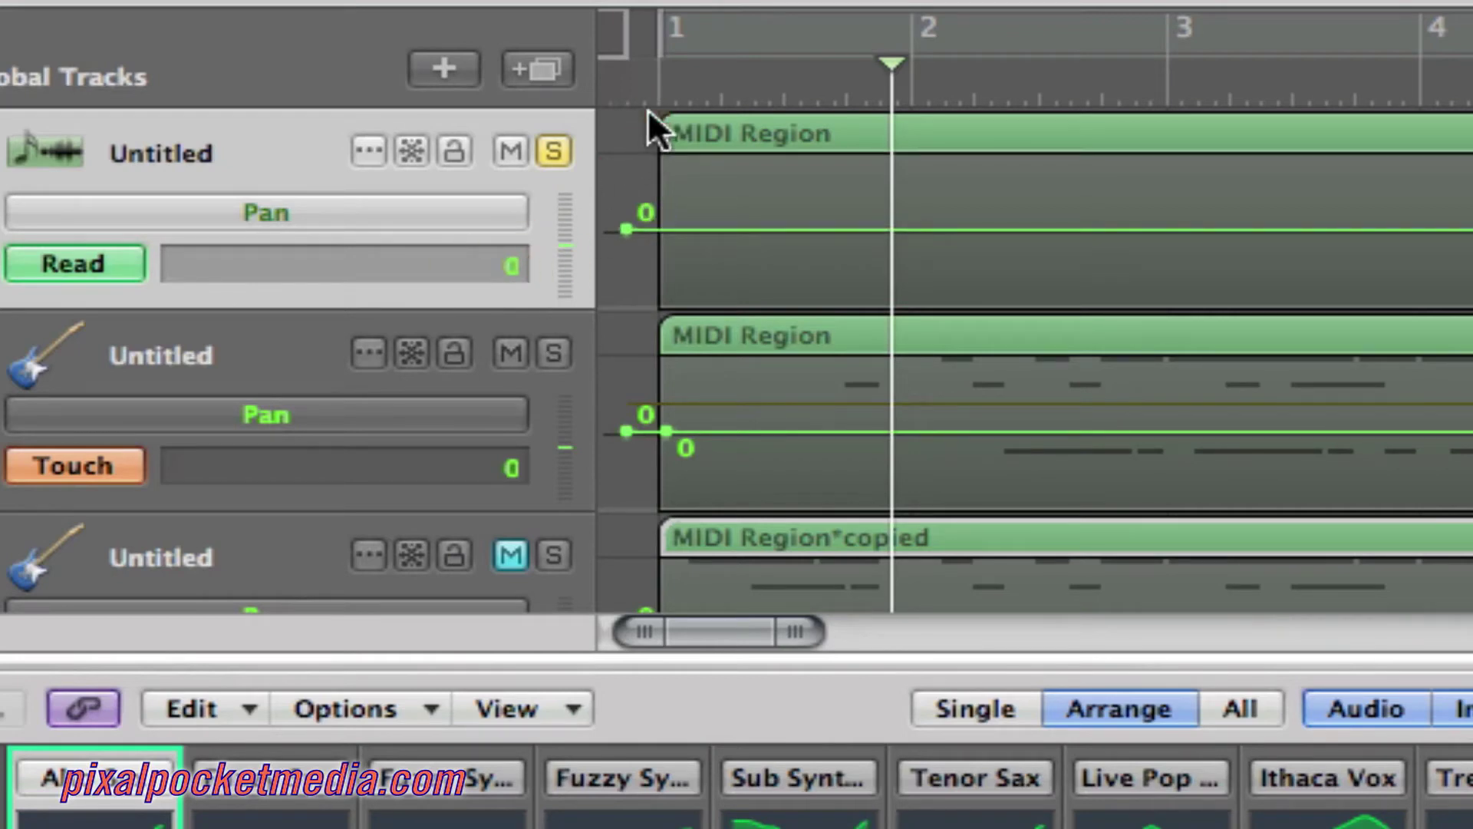
click(656, 89)
click(677, 229)
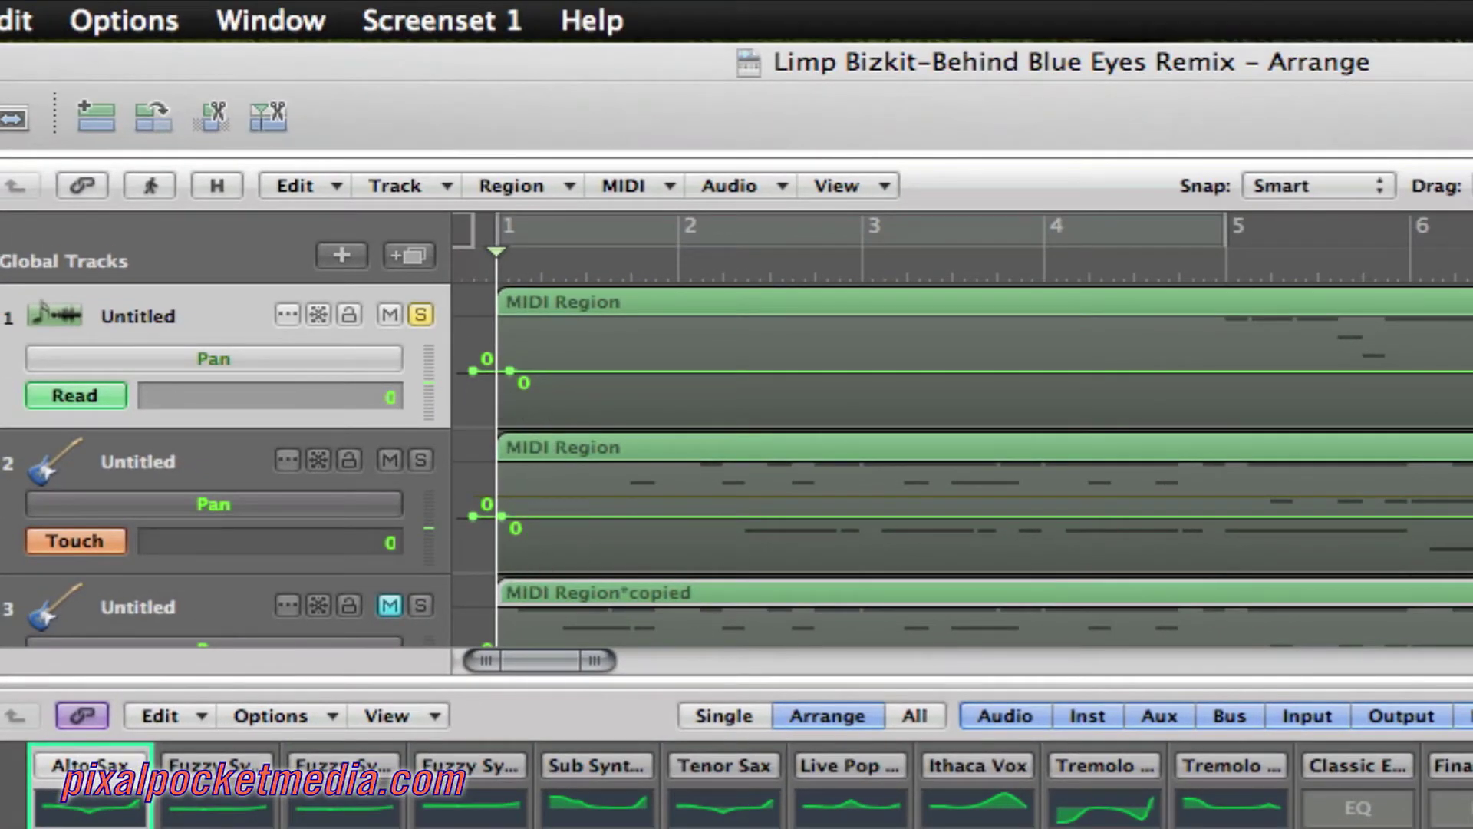
Audition the song briefly from a later point, then stop and return to bar 1
scroll(736, 461, down, 5)
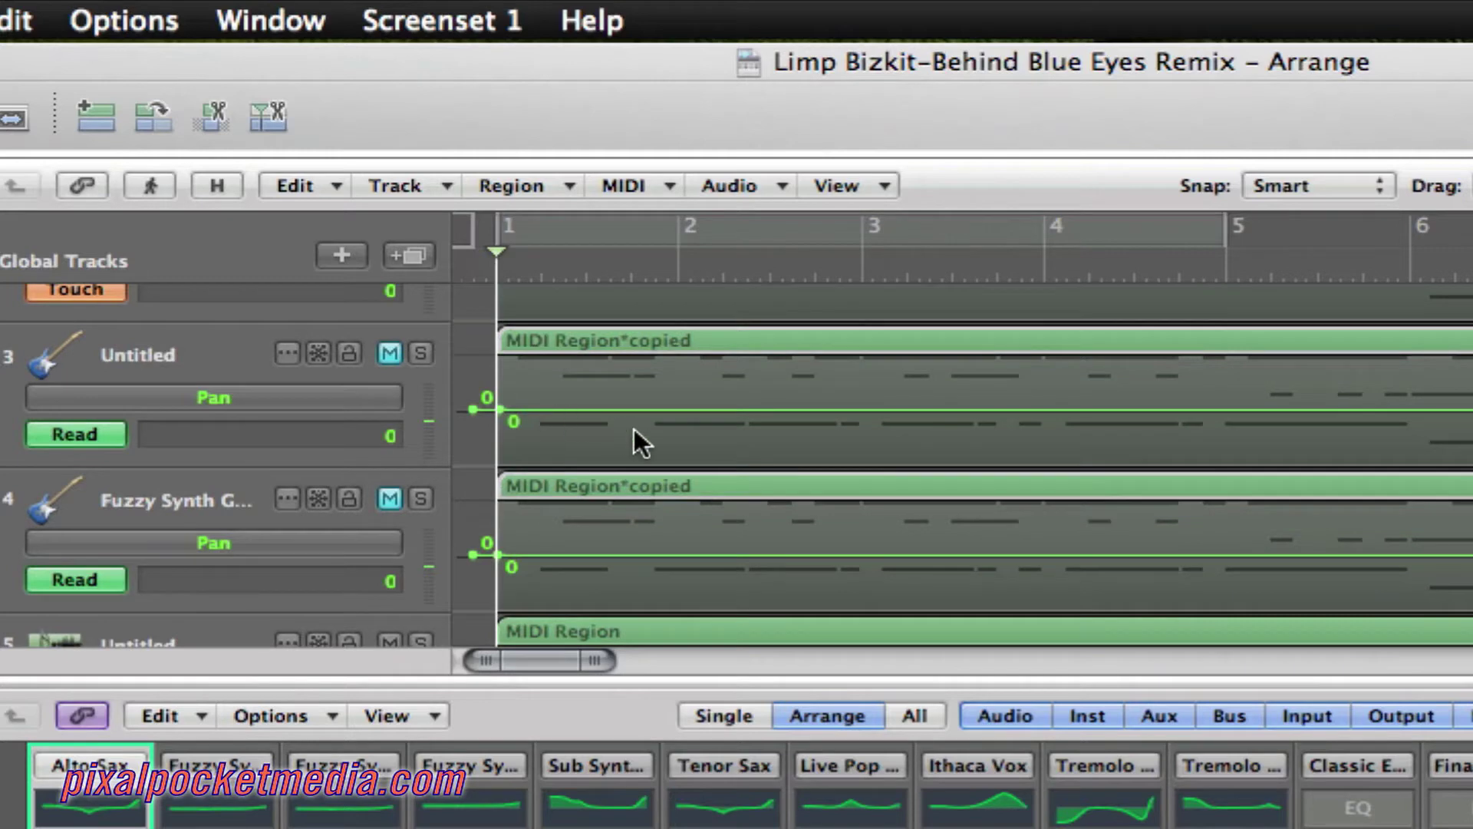
scroll(737, 461, up, 5)
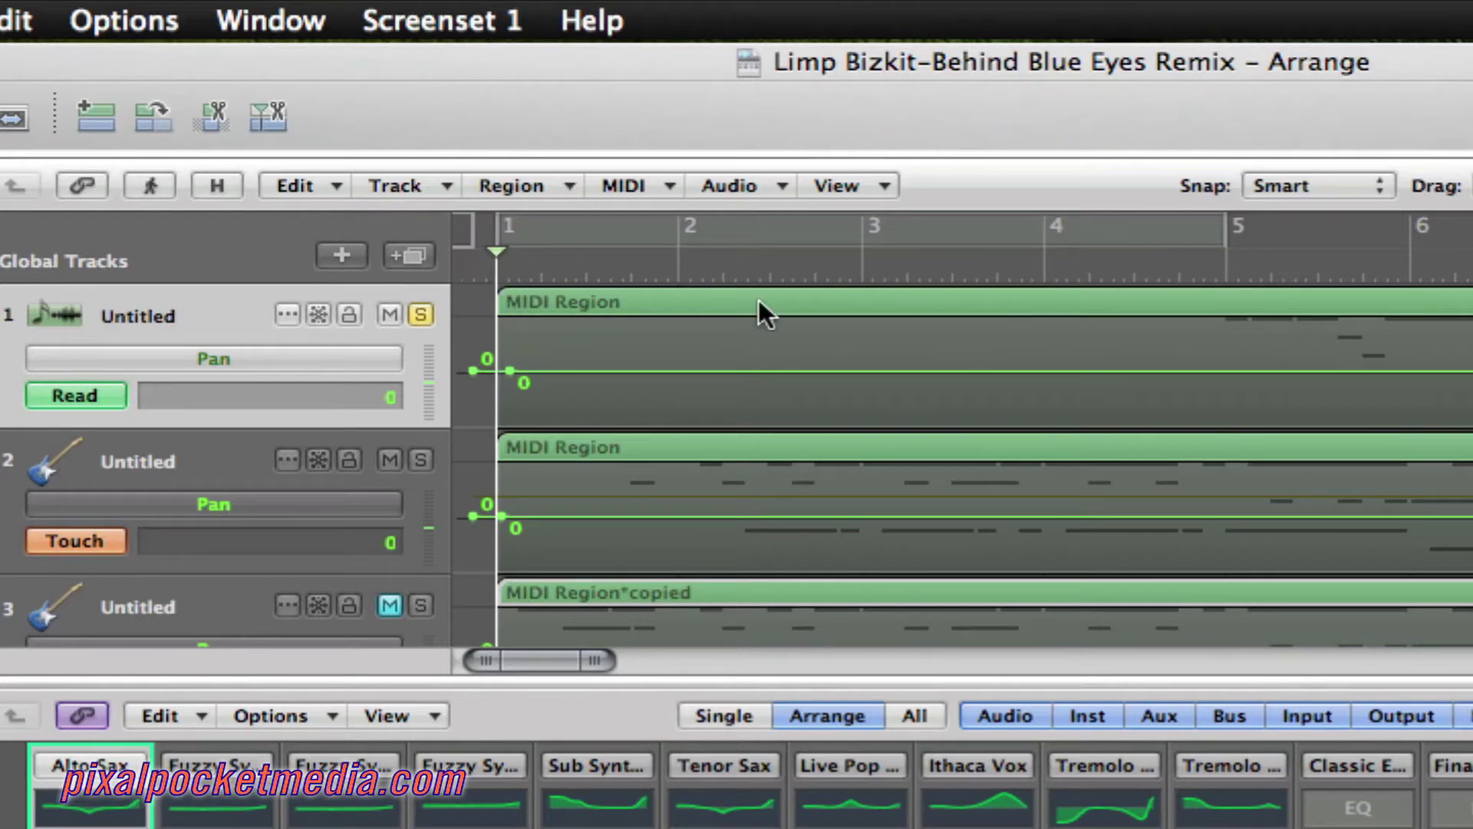
double_click(1197, 262)
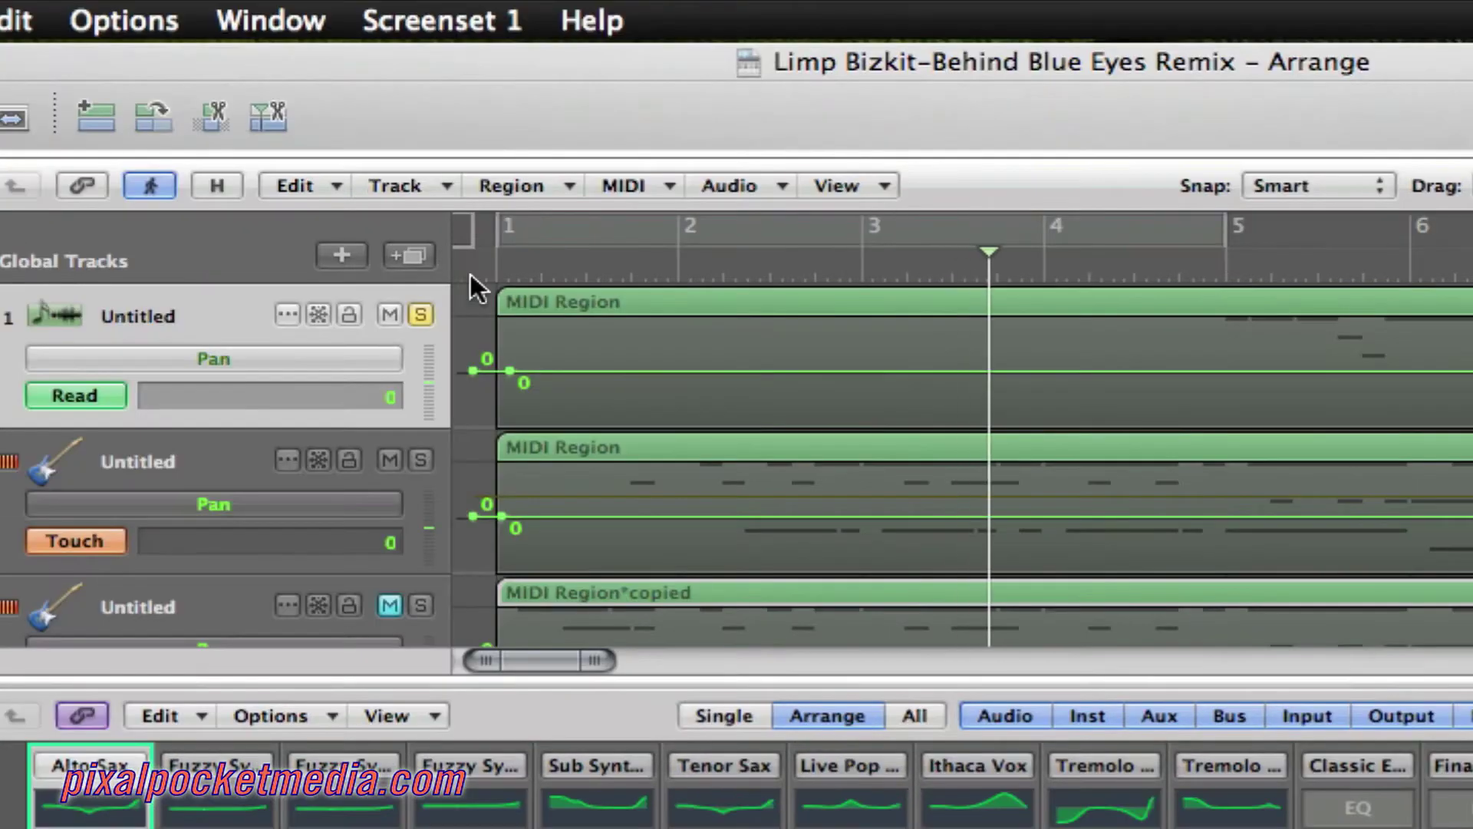
key(space)
click(496, 275)
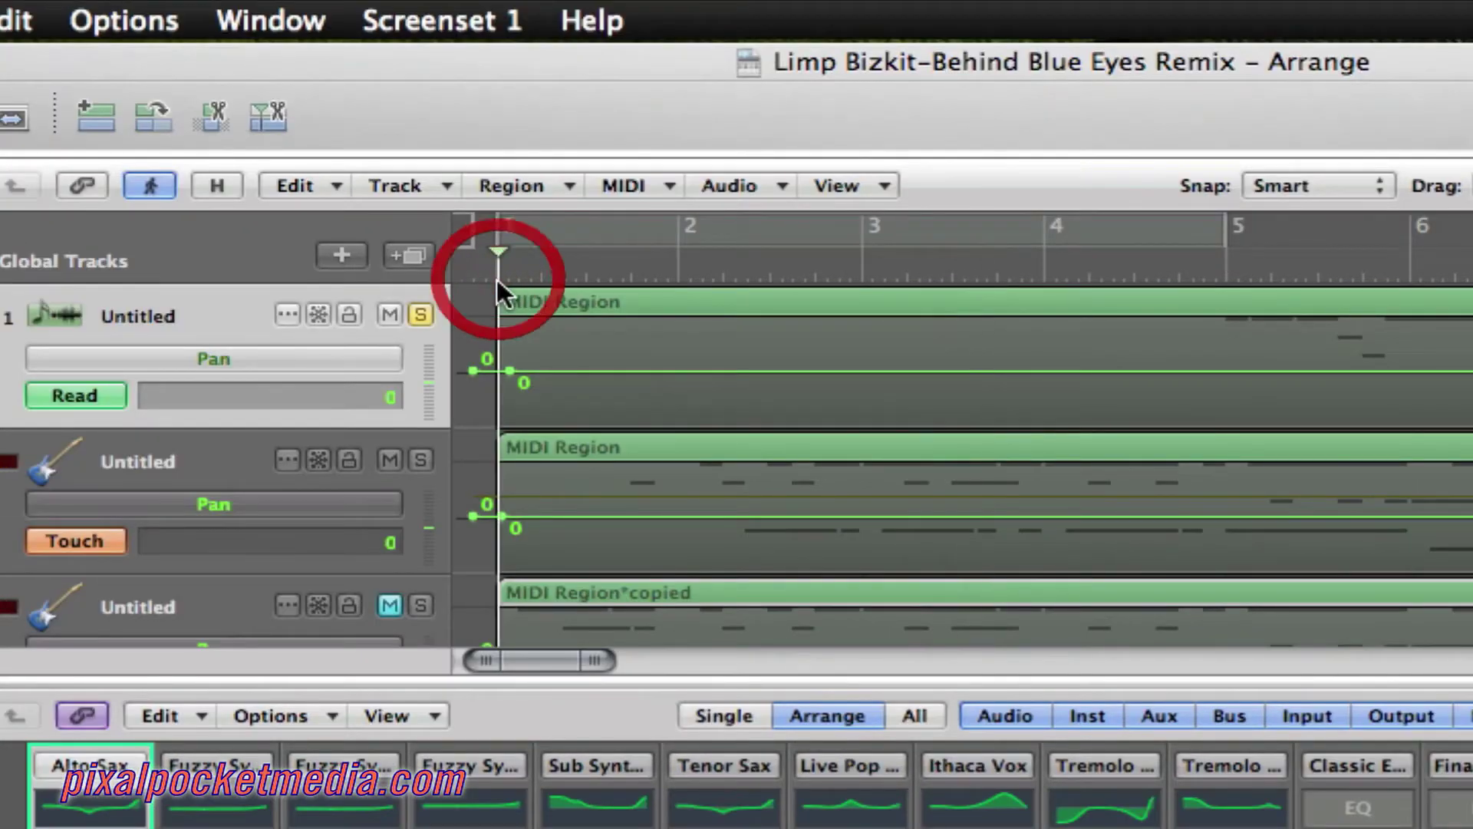
Turn off track 1's Solo and play the whole arrangement from bar 1
scroll(467, 432, down, 10)
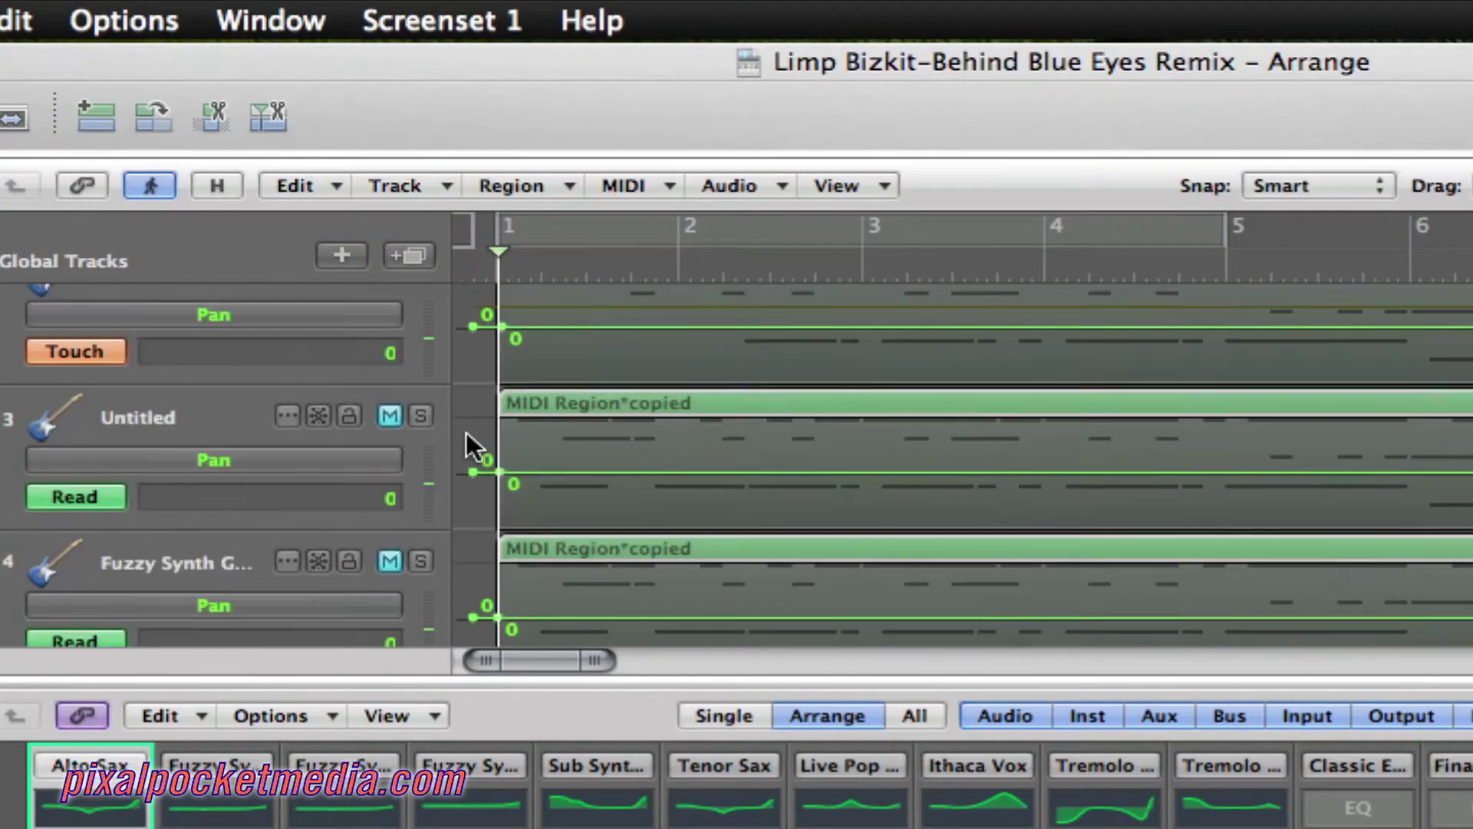
scroll(467, 431, down, 3)
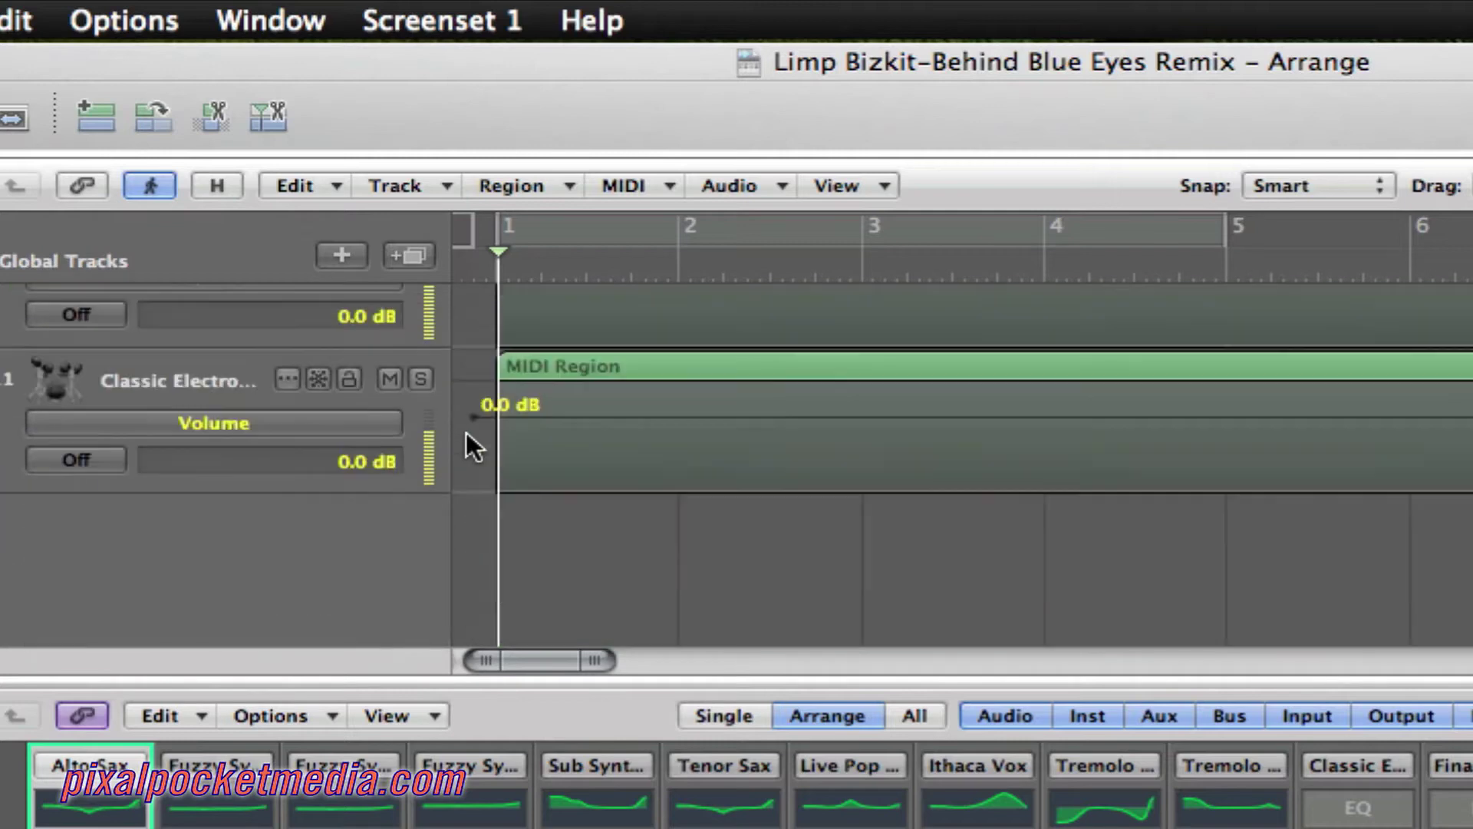
scroll(467, 432, up, 10)
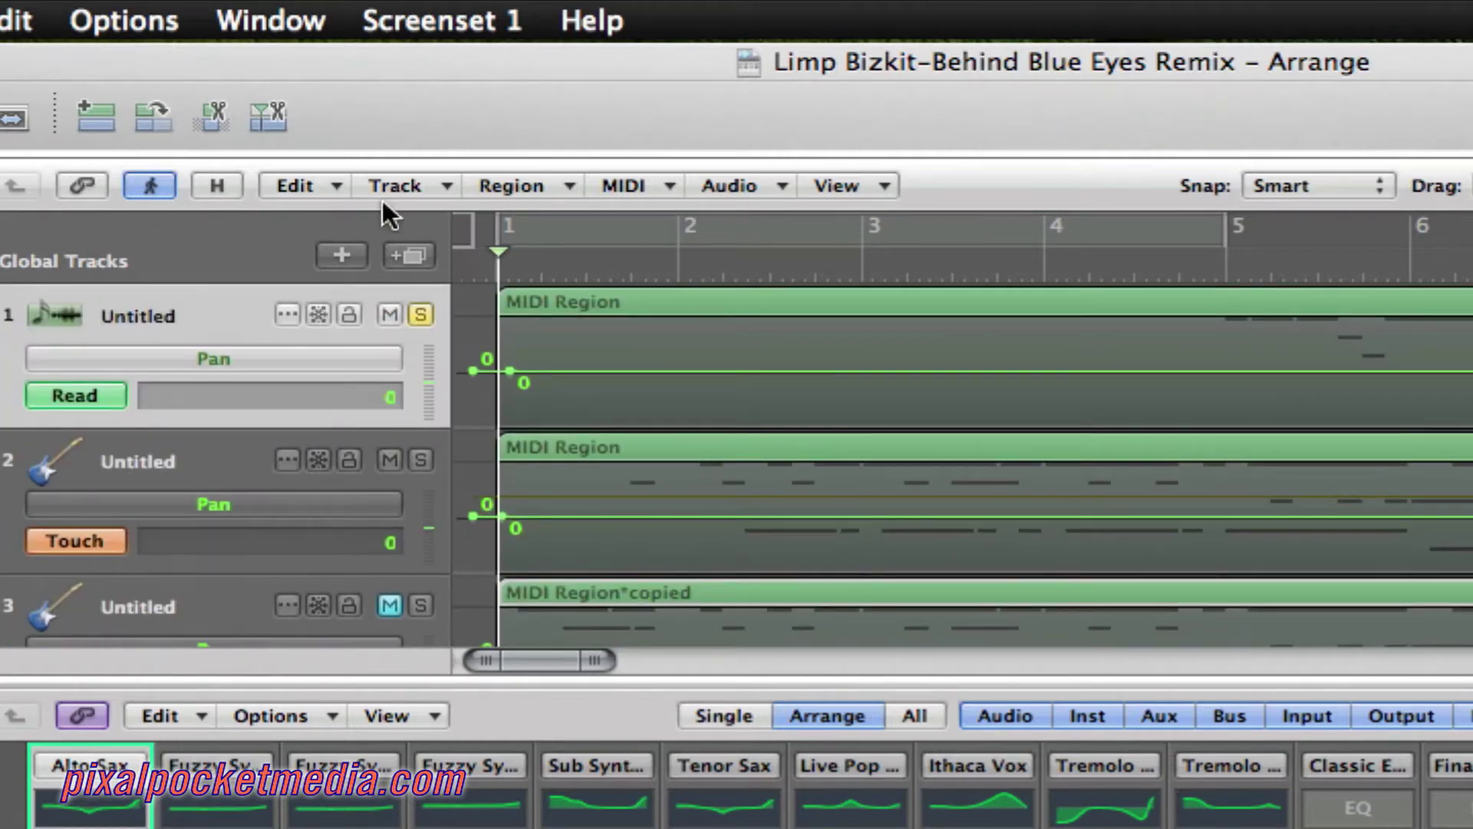
click(420, 315)
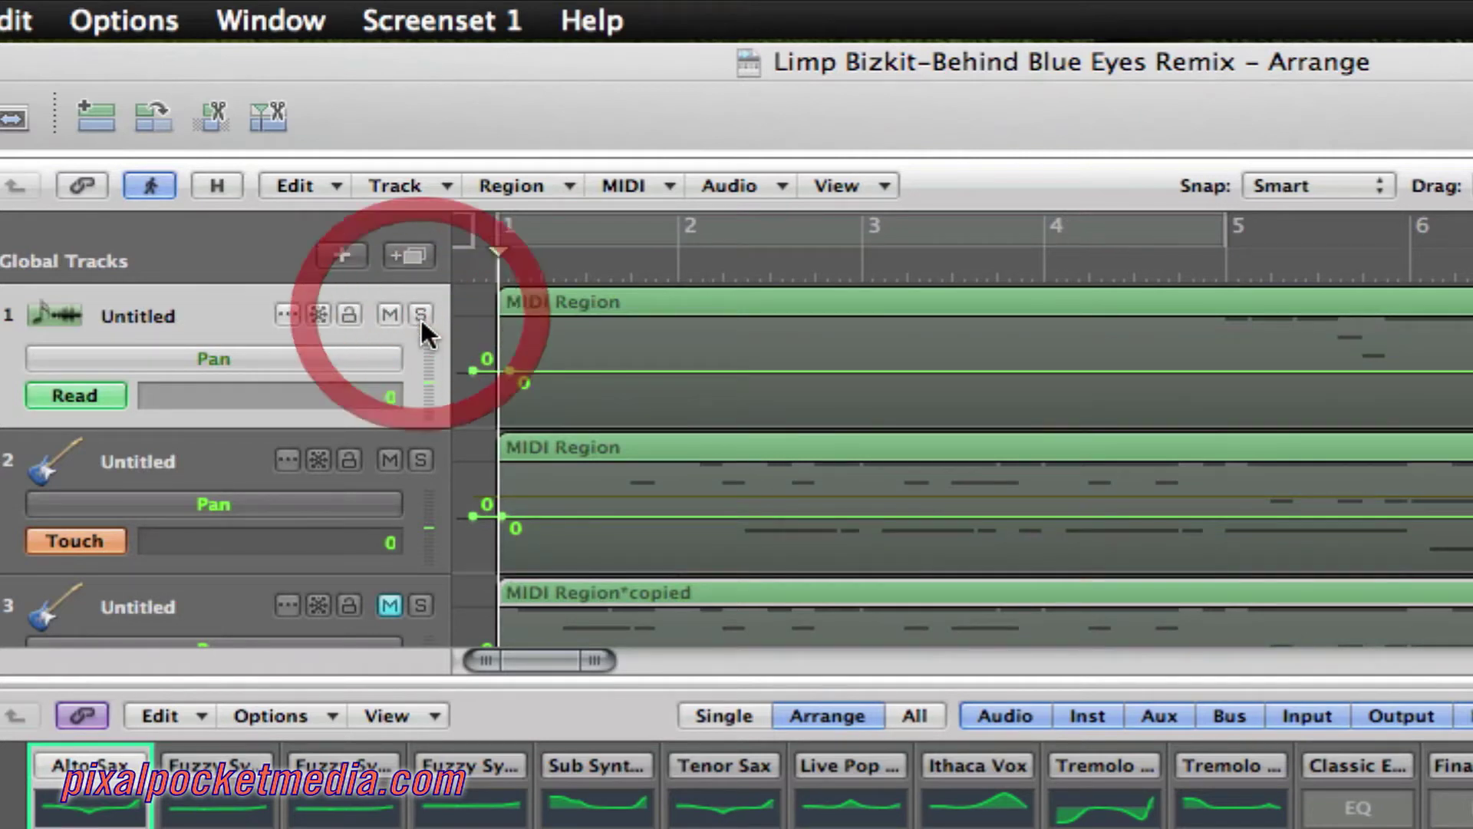
click(490, 264)
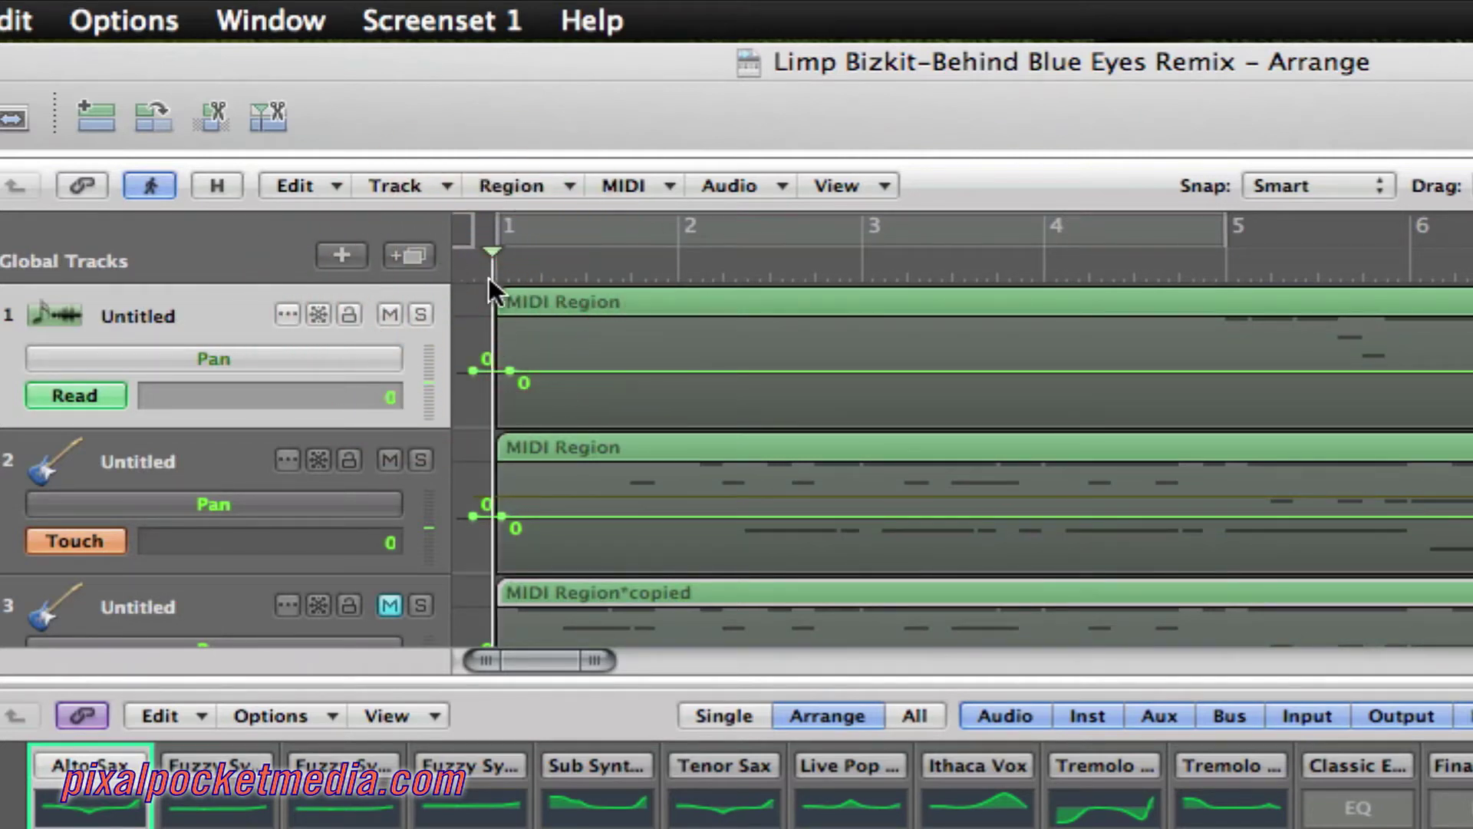
key(space)
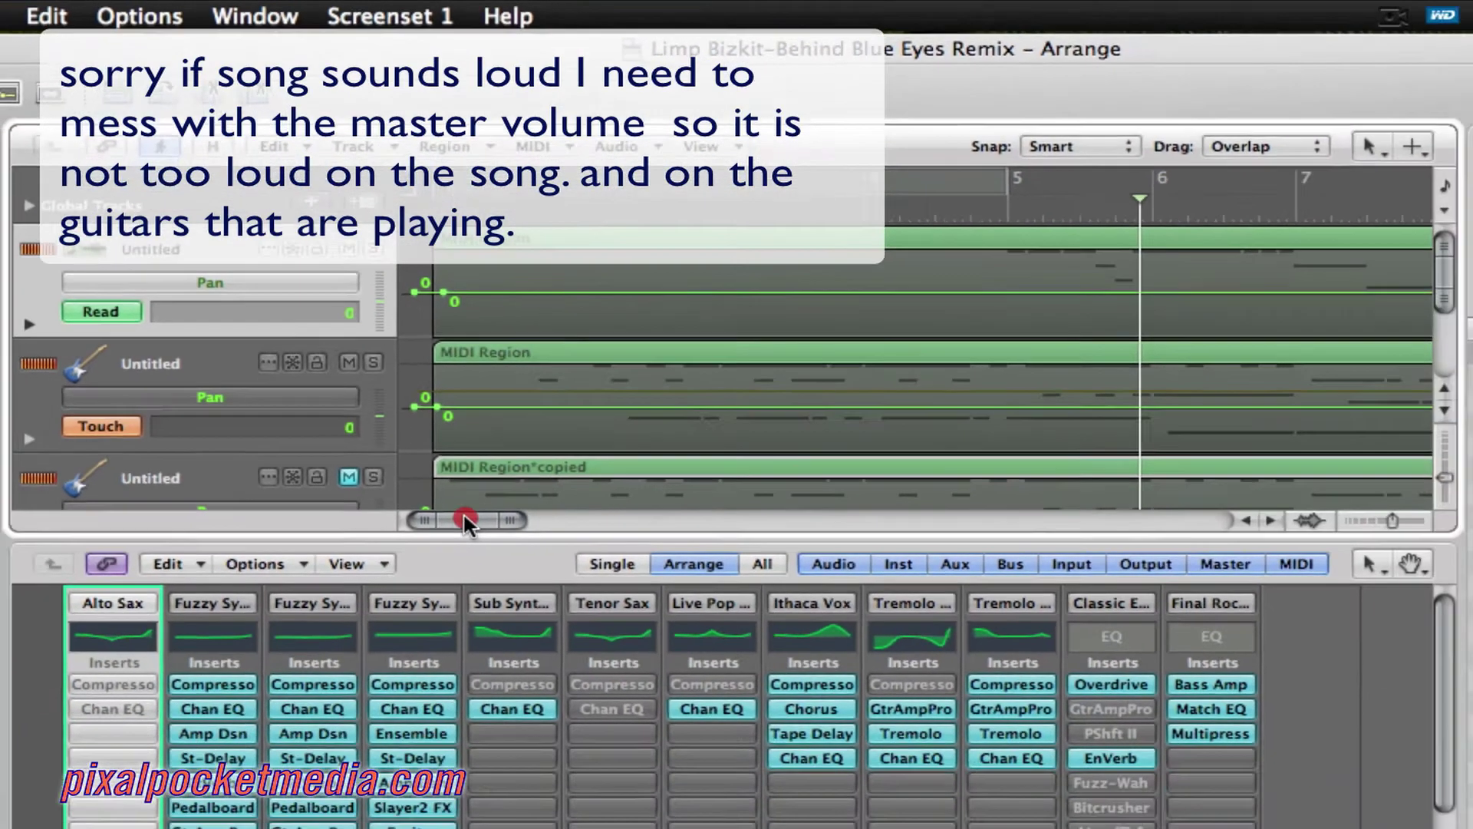
Scroll along with playback, then scroll the Arrange area back to bar 1 and track 1
drag(456, 503, 500, 497)
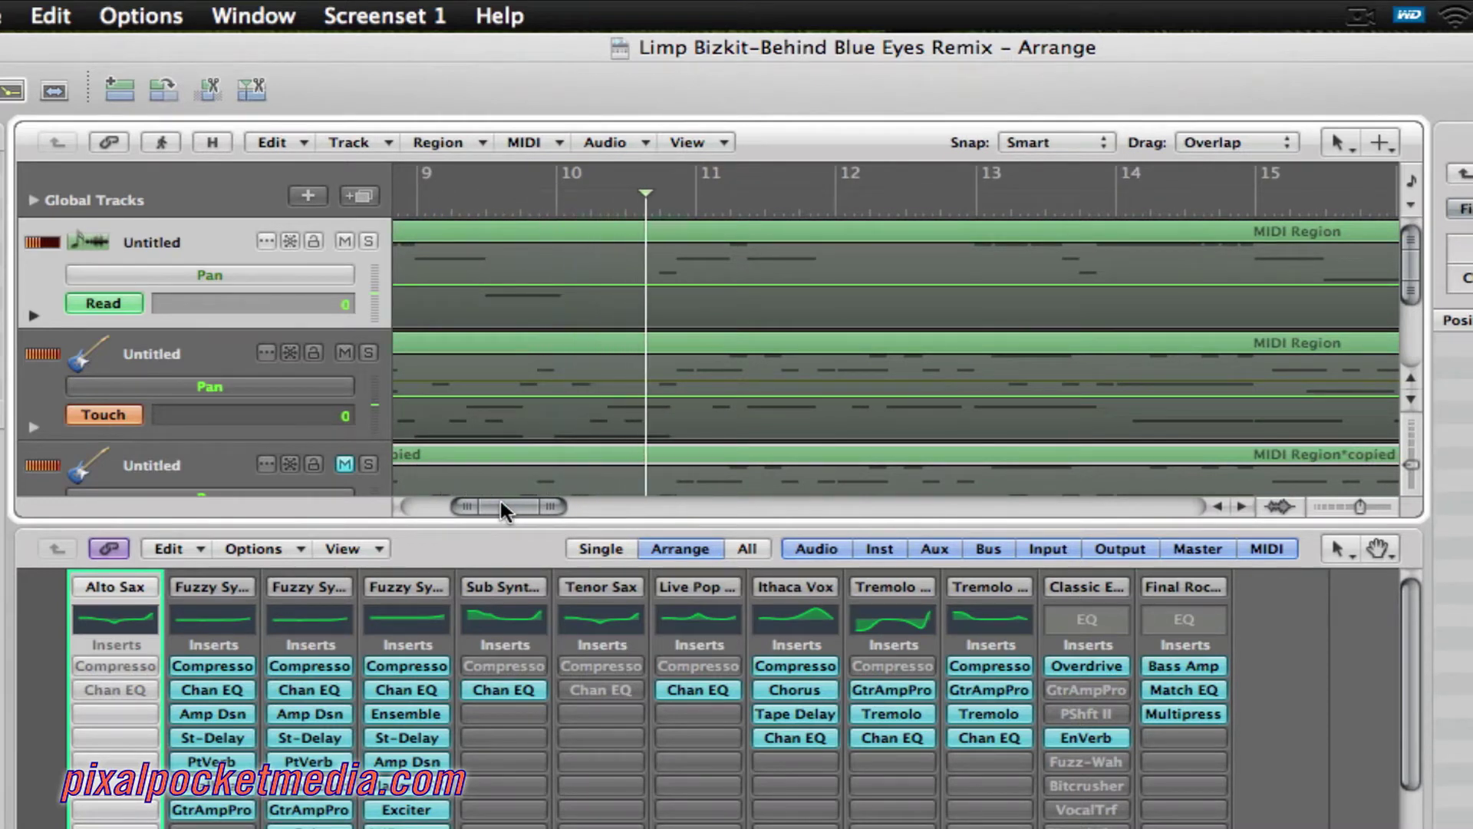
drag(500, 503, 515, 503)
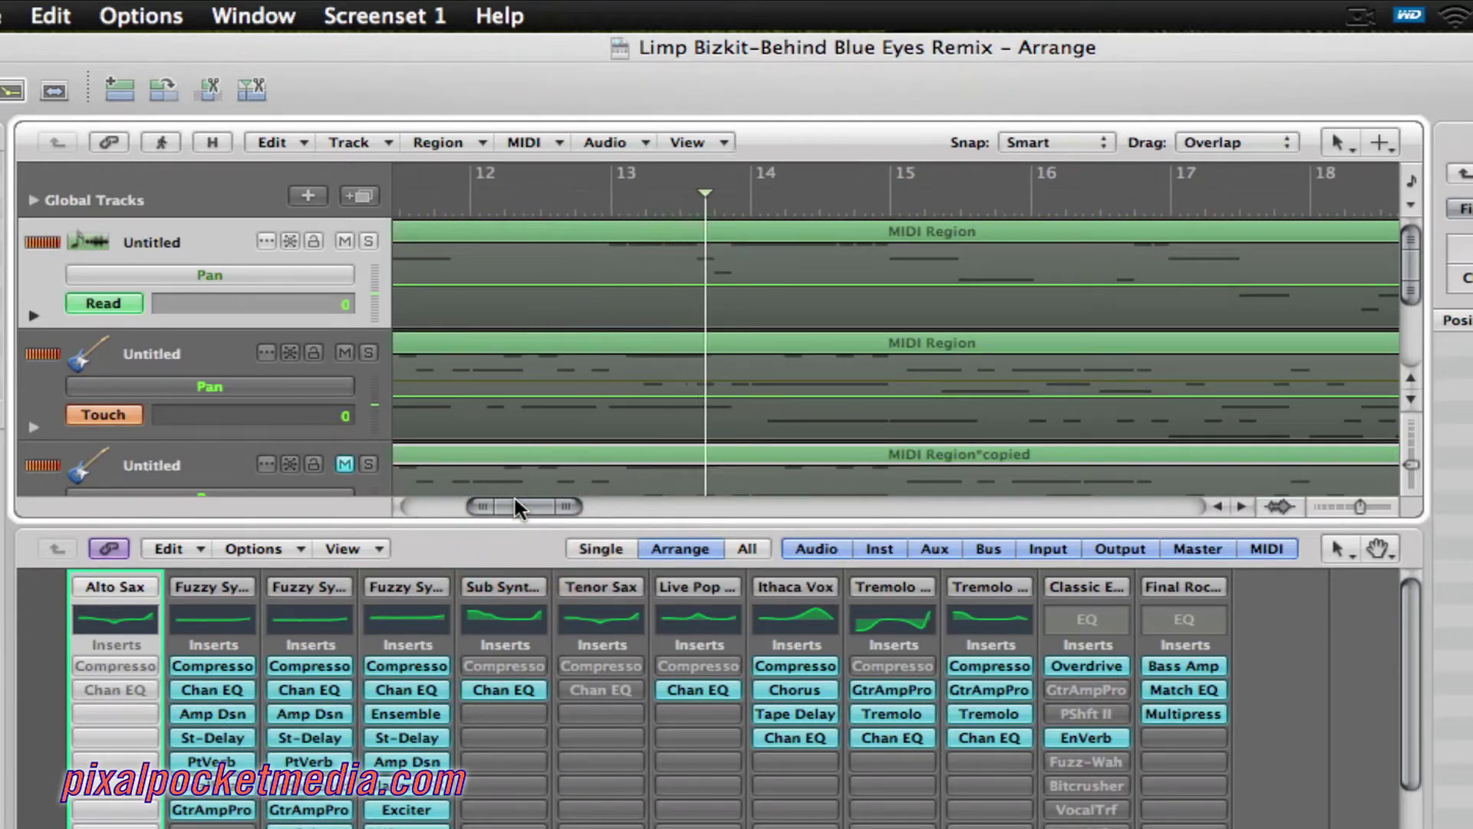
click(524, 503)
drag(524, 503, 449, 495)
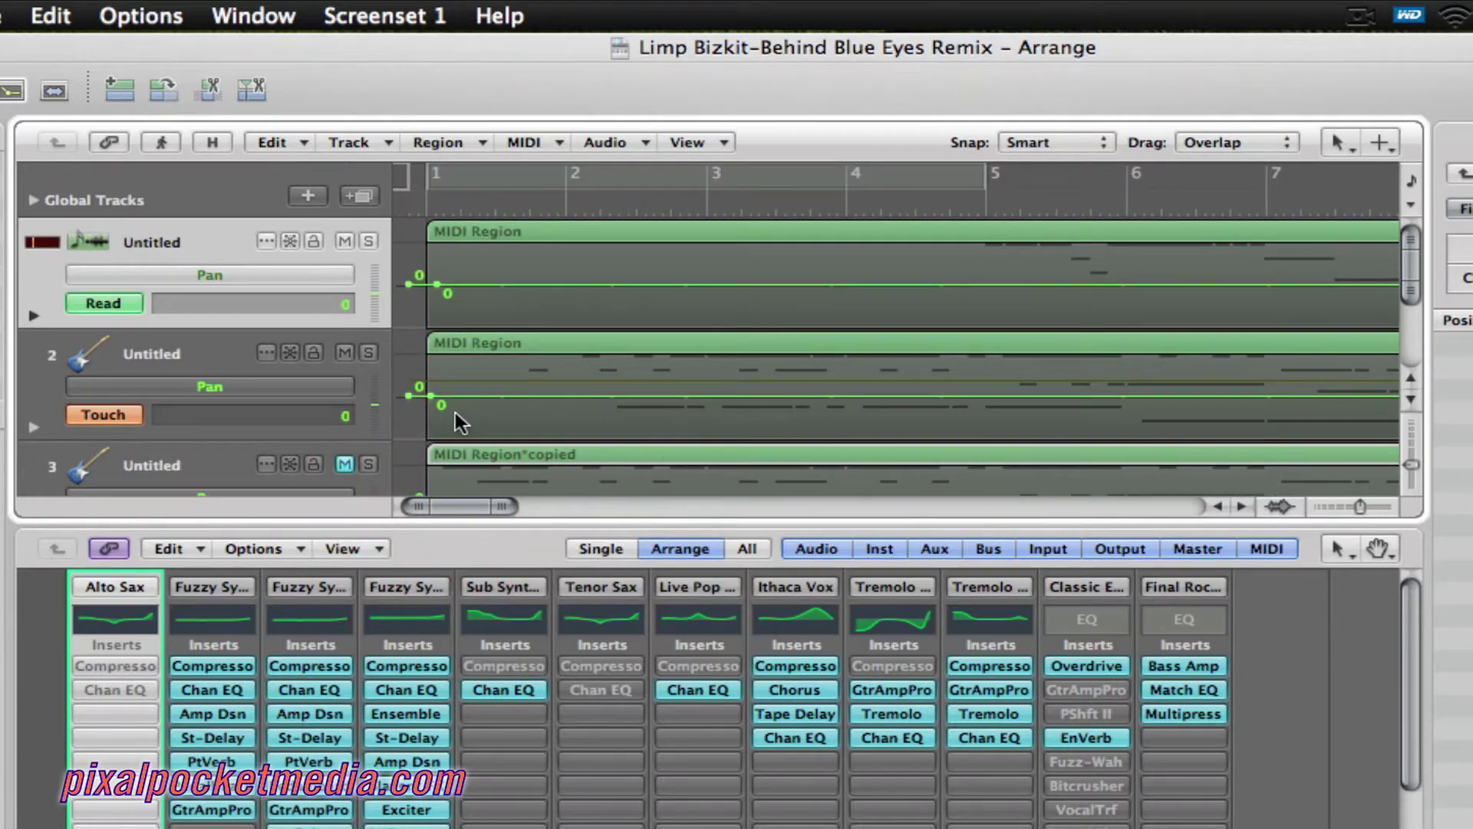
drag(1409, 257, 1398, 336)
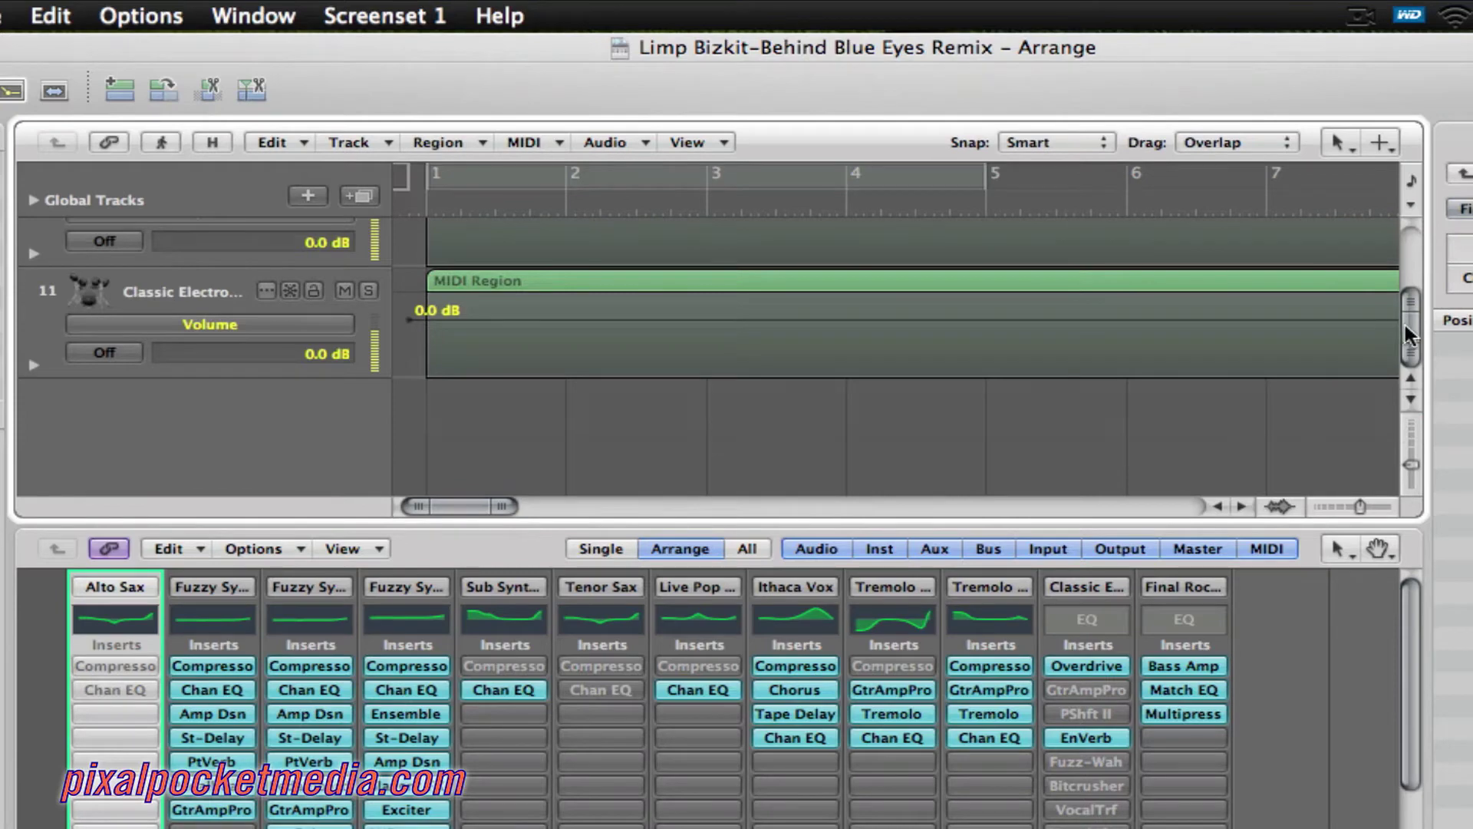
drag(1405, 325, 1396, 251)
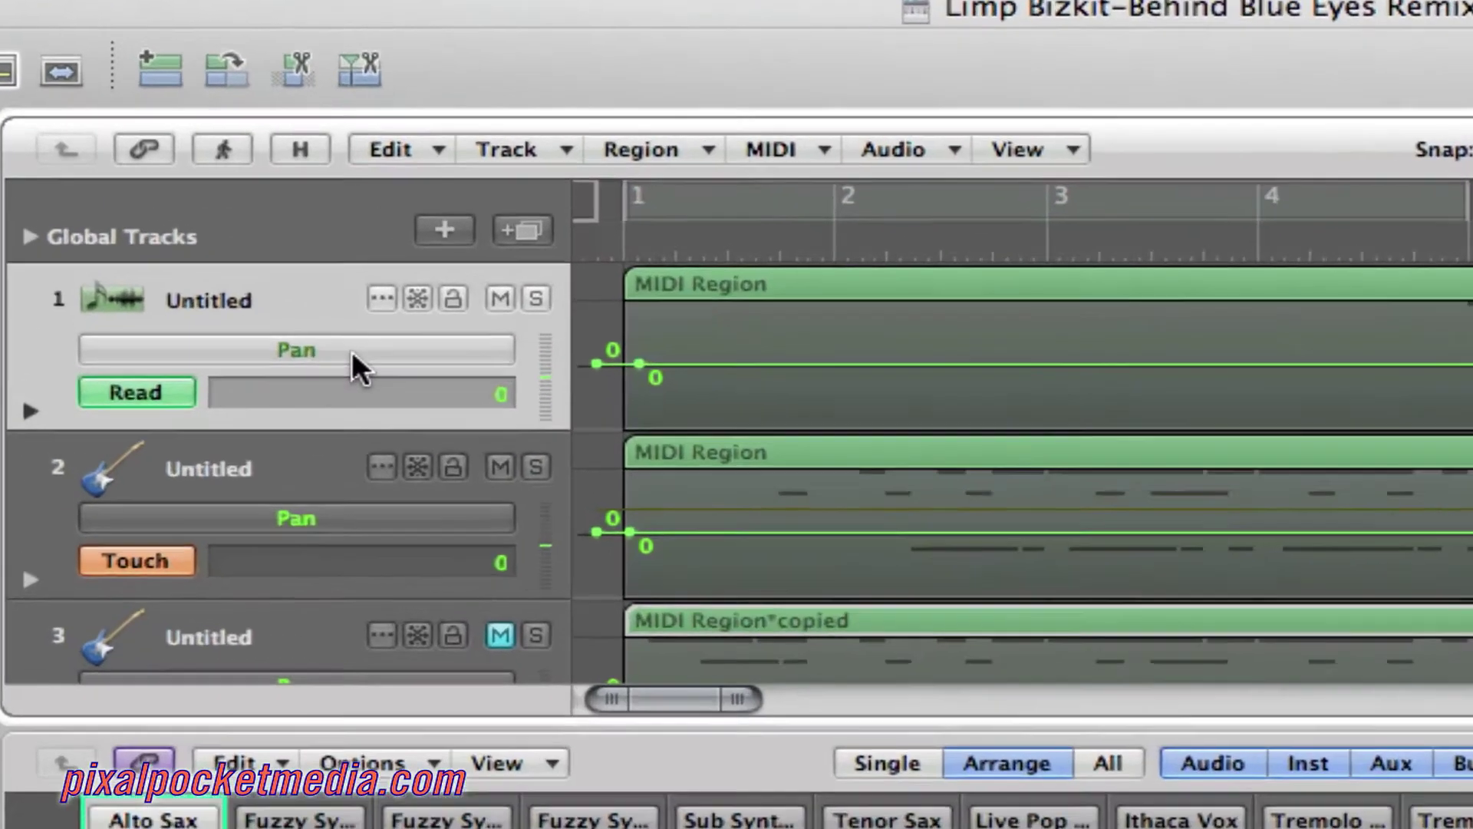
Erase the extra Pan automation point on track 1's lane
click(248, 277)
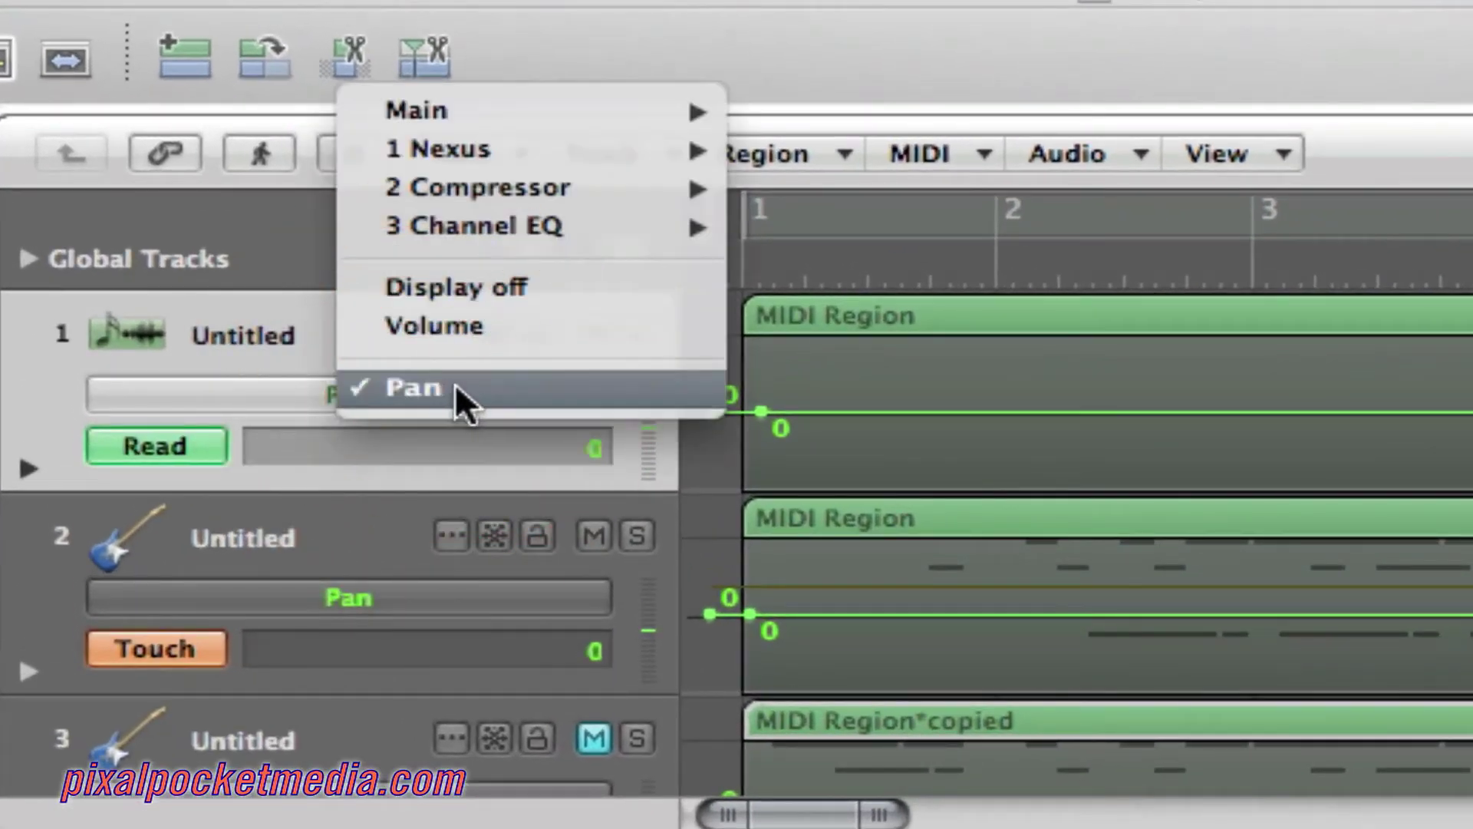
click(42, 389)
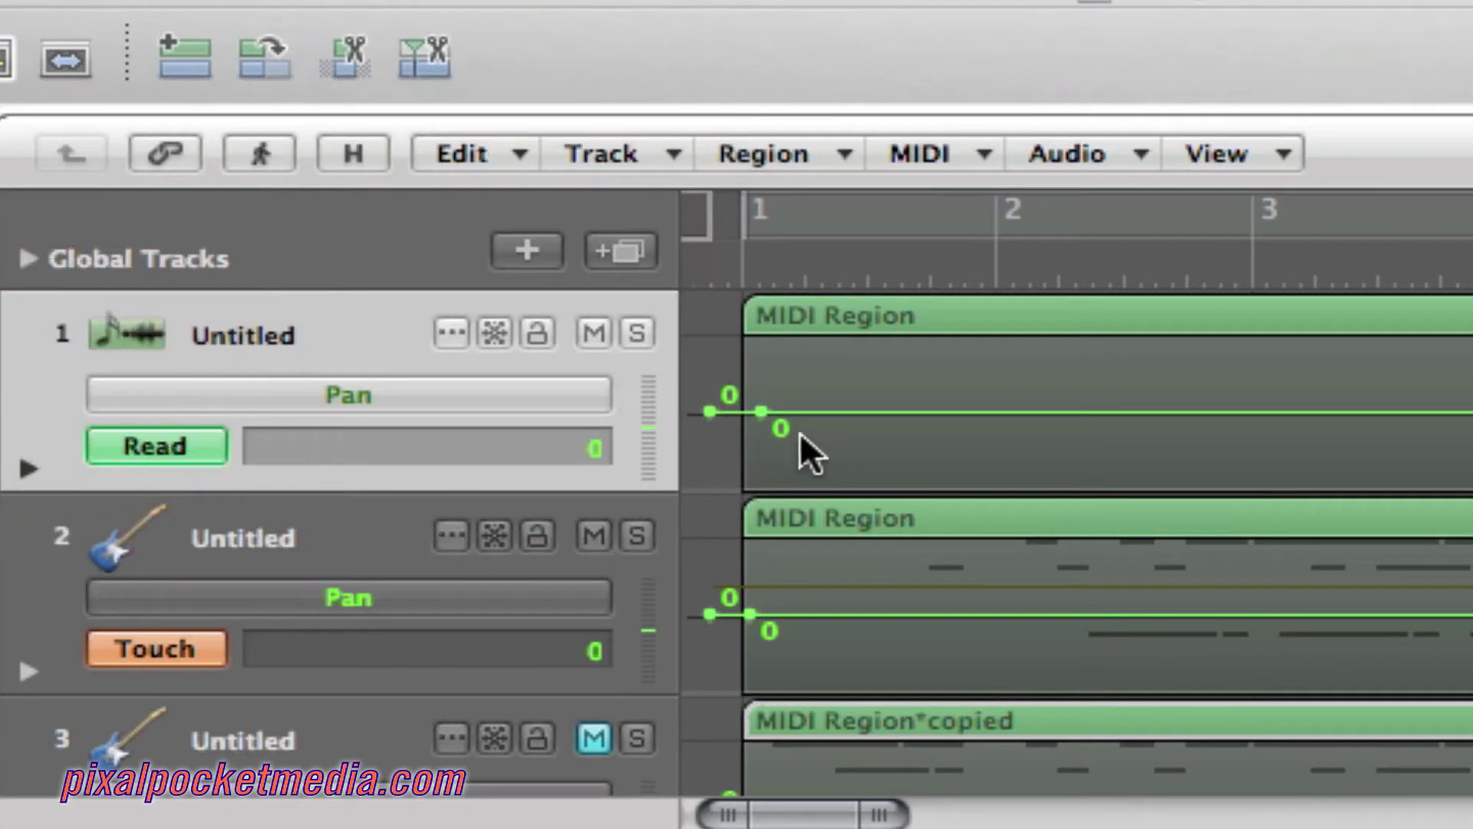
click(760, 407)
Place the playhead exactly at the start of bar 1
click(731, 276)
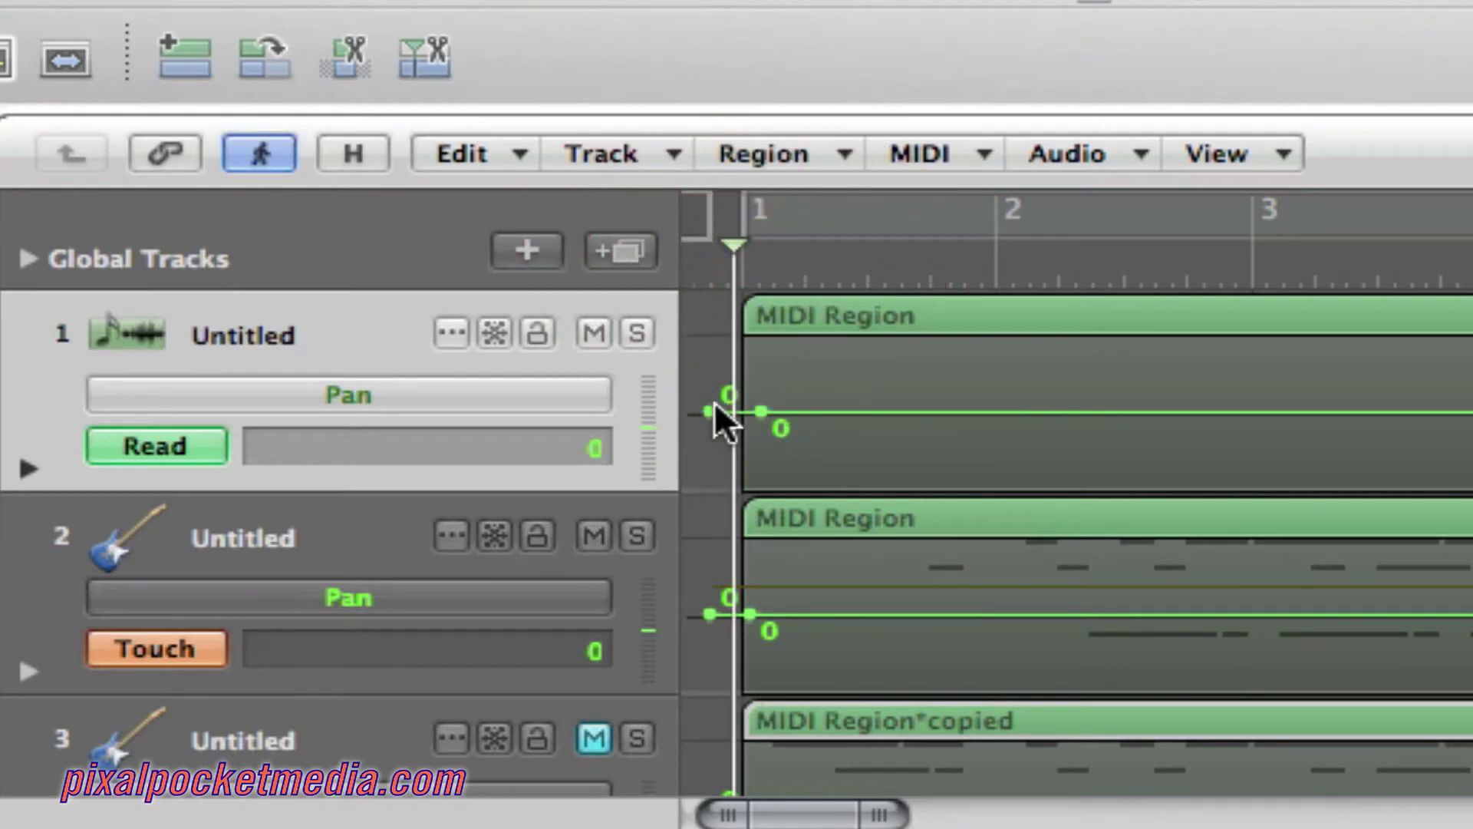
click(740, 250)
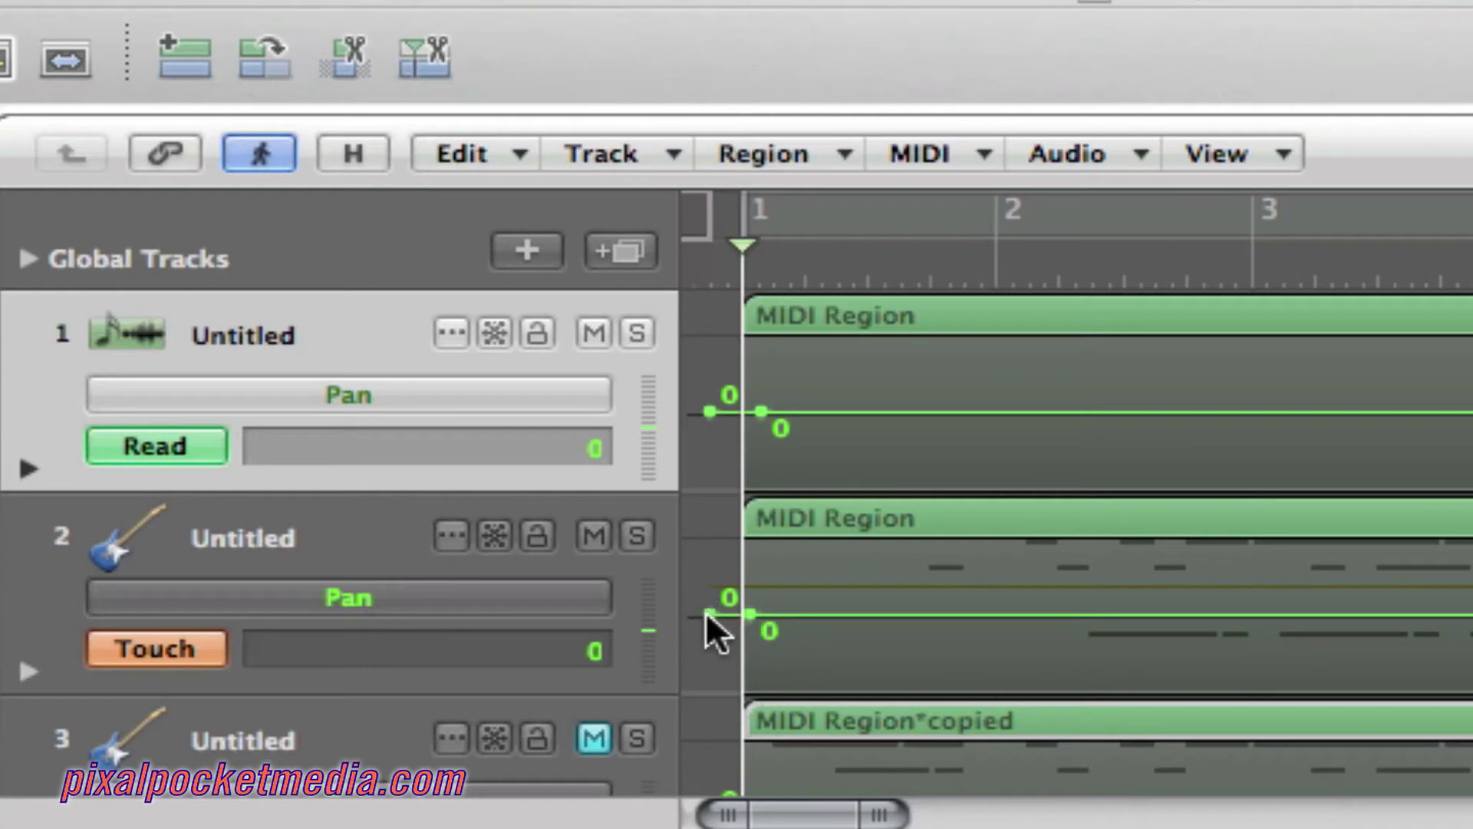
click(780, 815)
Switch track 1's automation to Volume and add a starting point pulled down to -∞ dB
click(362, 400)
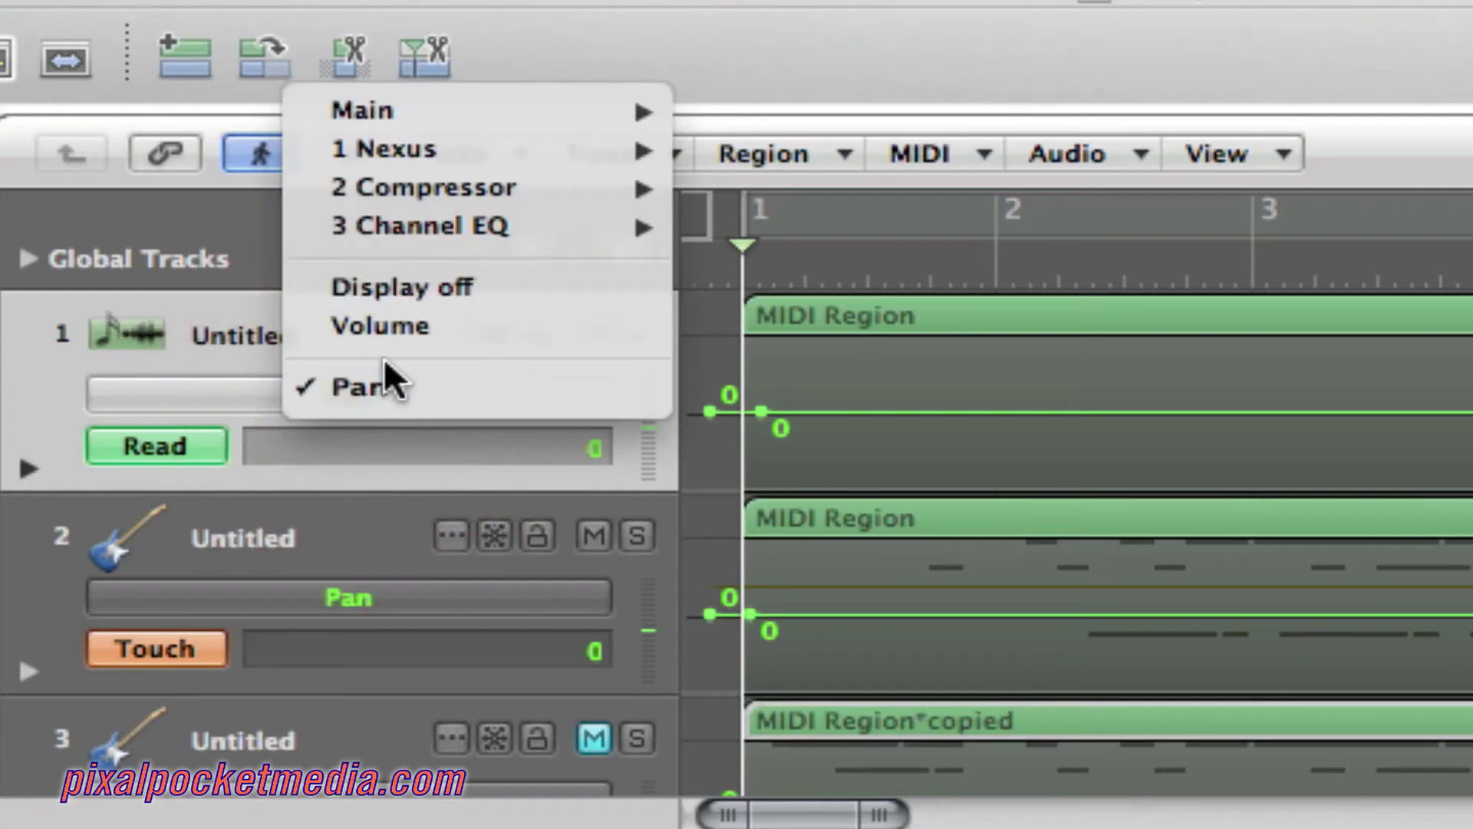
click(381, 322)
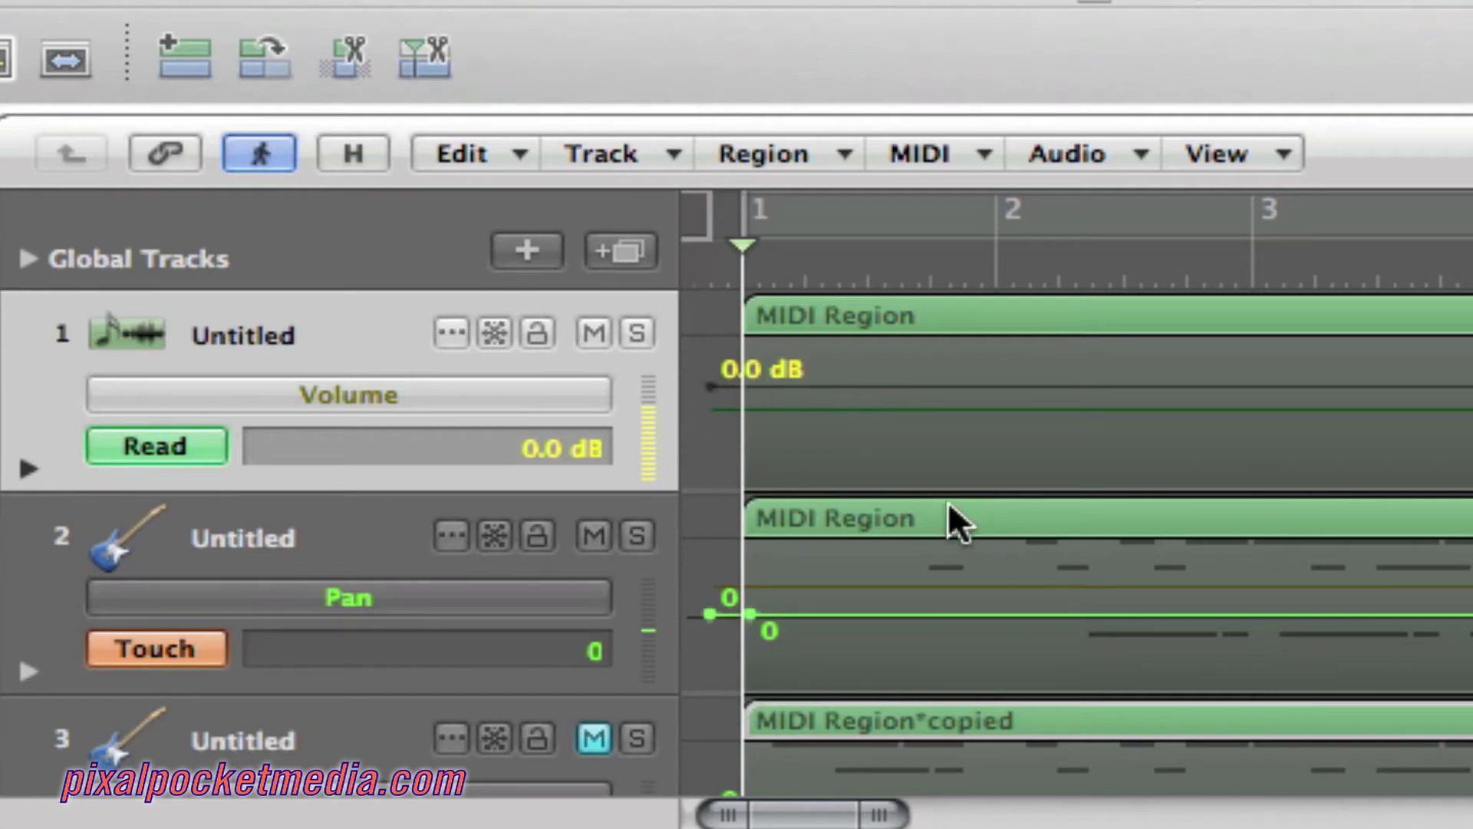
click(825, 386)
click(828, 388)
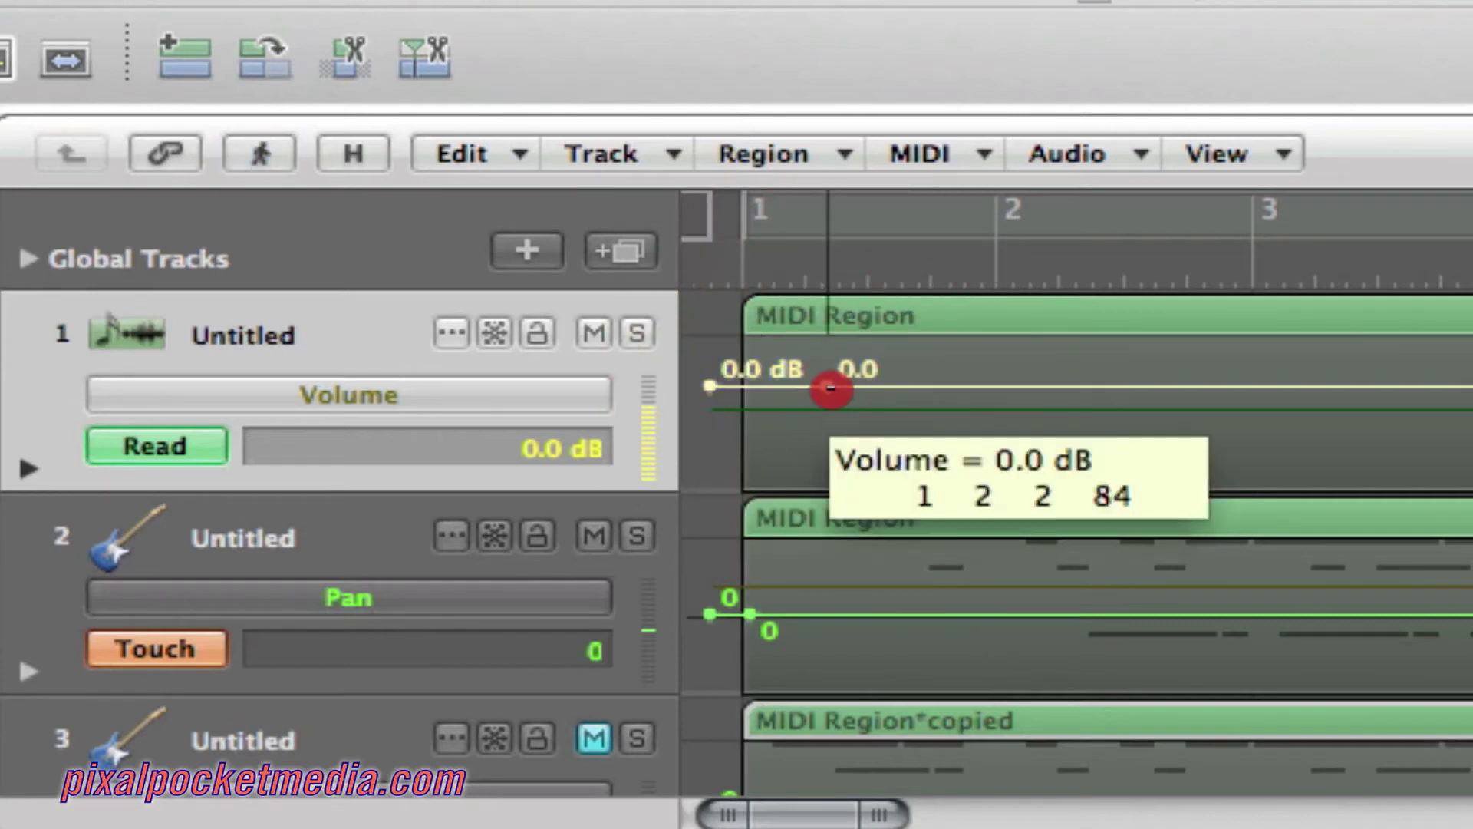
drag(701, 388, 690, 503)
Place the fade's top point near bar 4 at about -3.4 dB and add a lower mid-ramp point
drag(826, 386, 1472, 461)
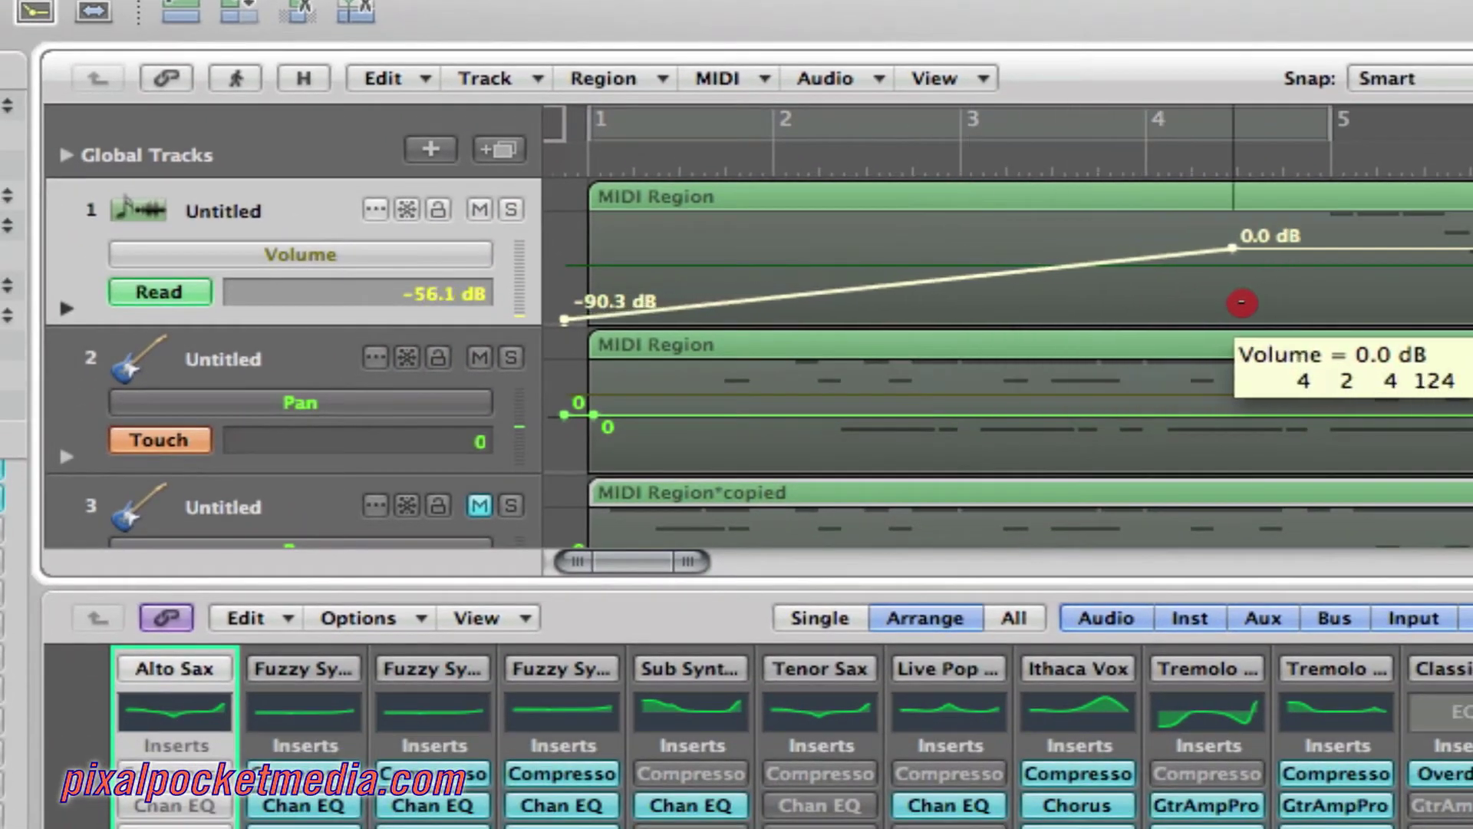
drag(1241, 302, 1154, 286)
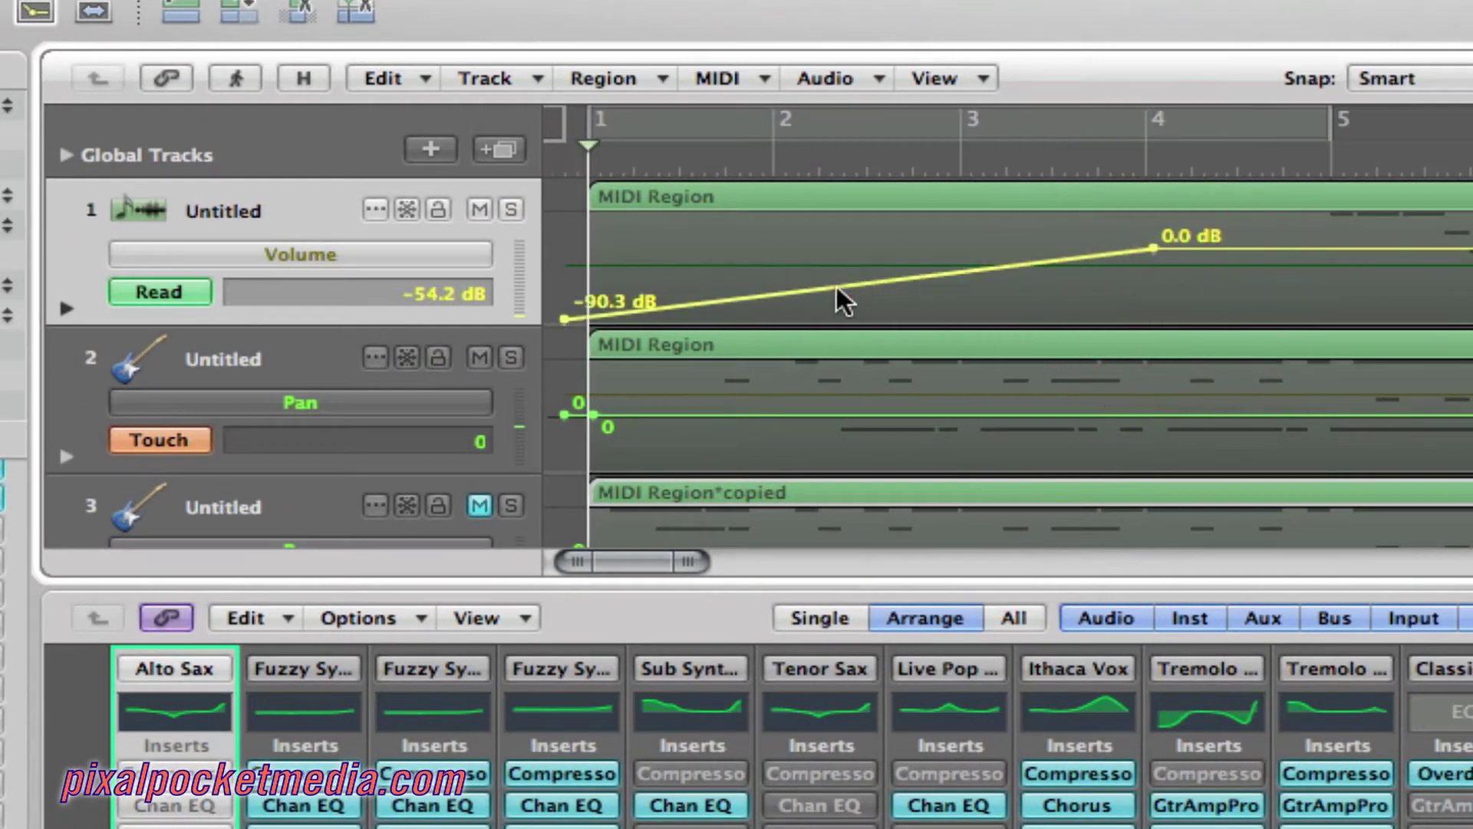
drag(836, 287, 841, 293)
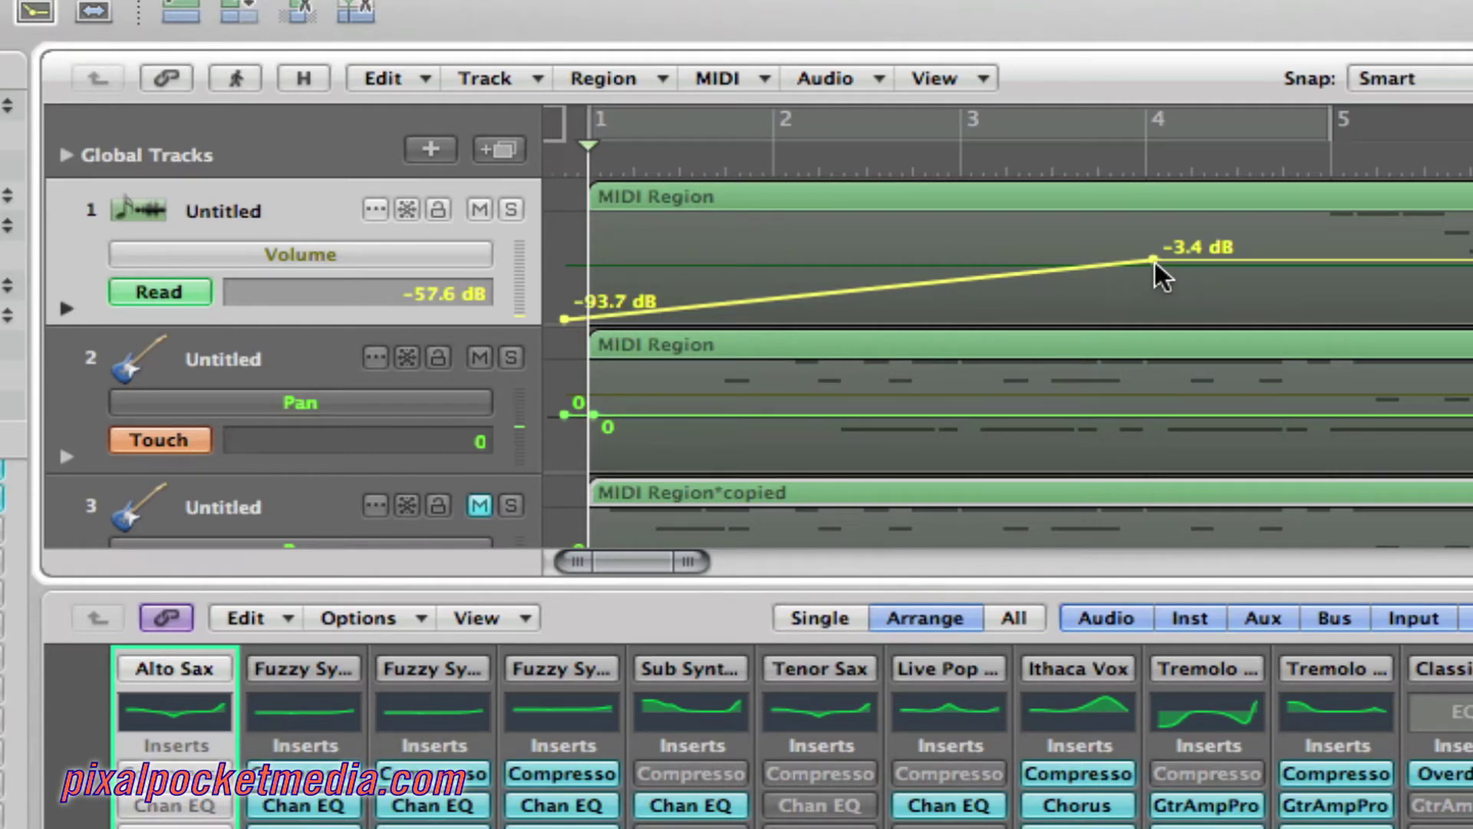
drag(1154, 261, 1194, 260)
click(863, 295)
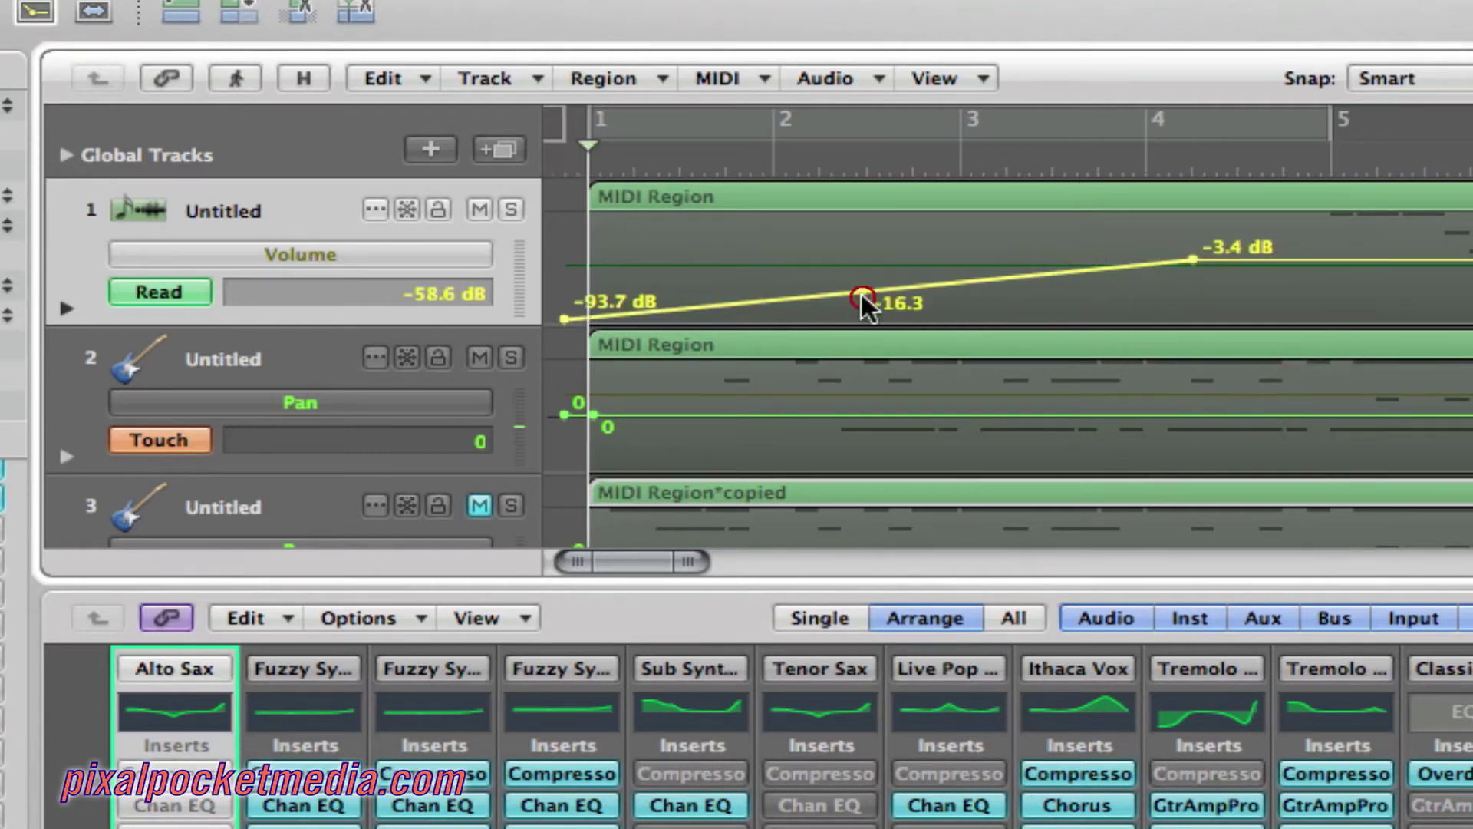
drag(863, 296, 862, 324)
scroll(554, 372, down, 1)
scroll(554, 371, down, 5)
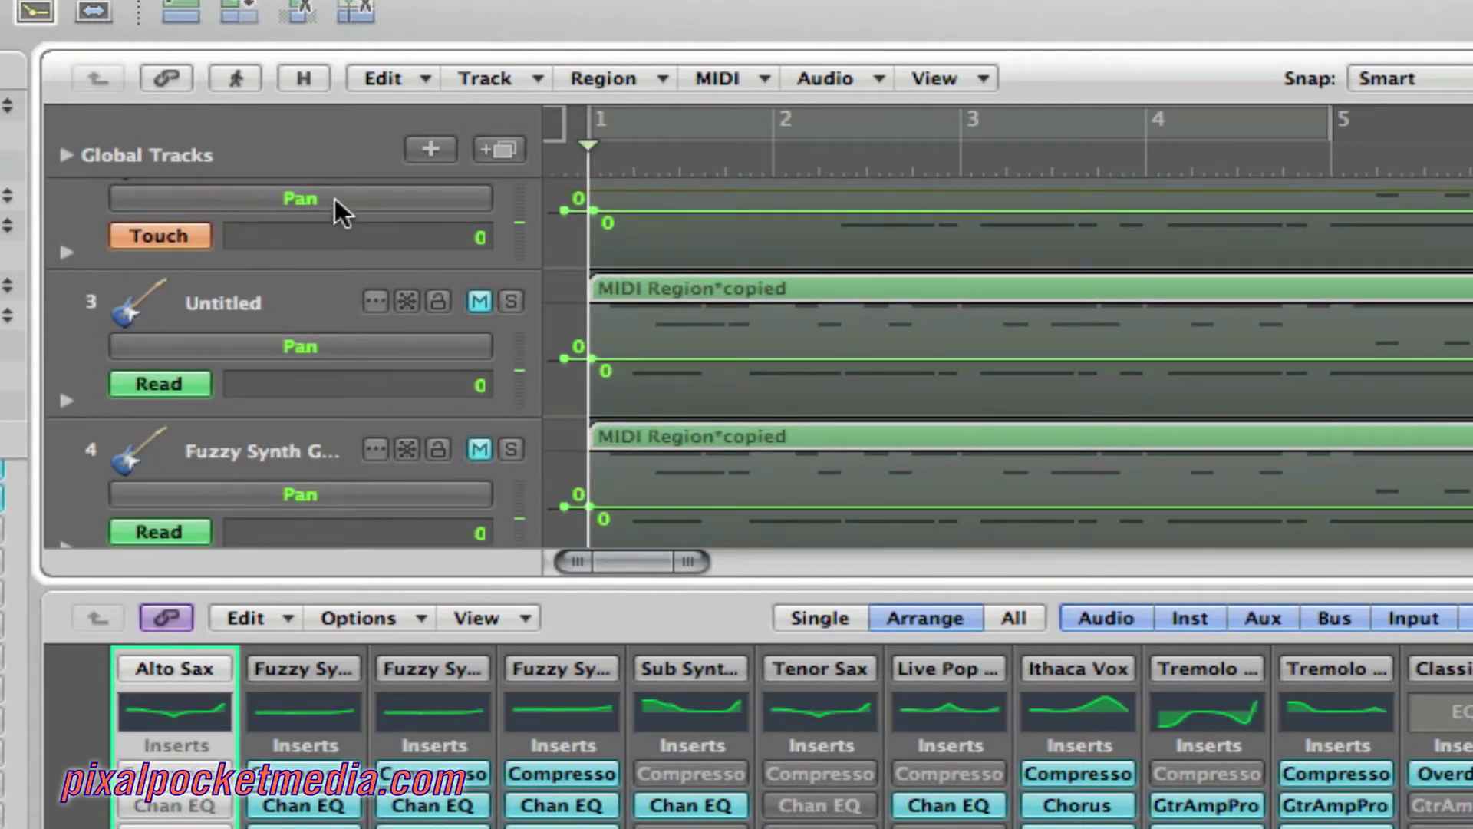
Switch the automation lanes of tracks 2, 3 and 4 to Volume
drag(334, 198, 346, 160)
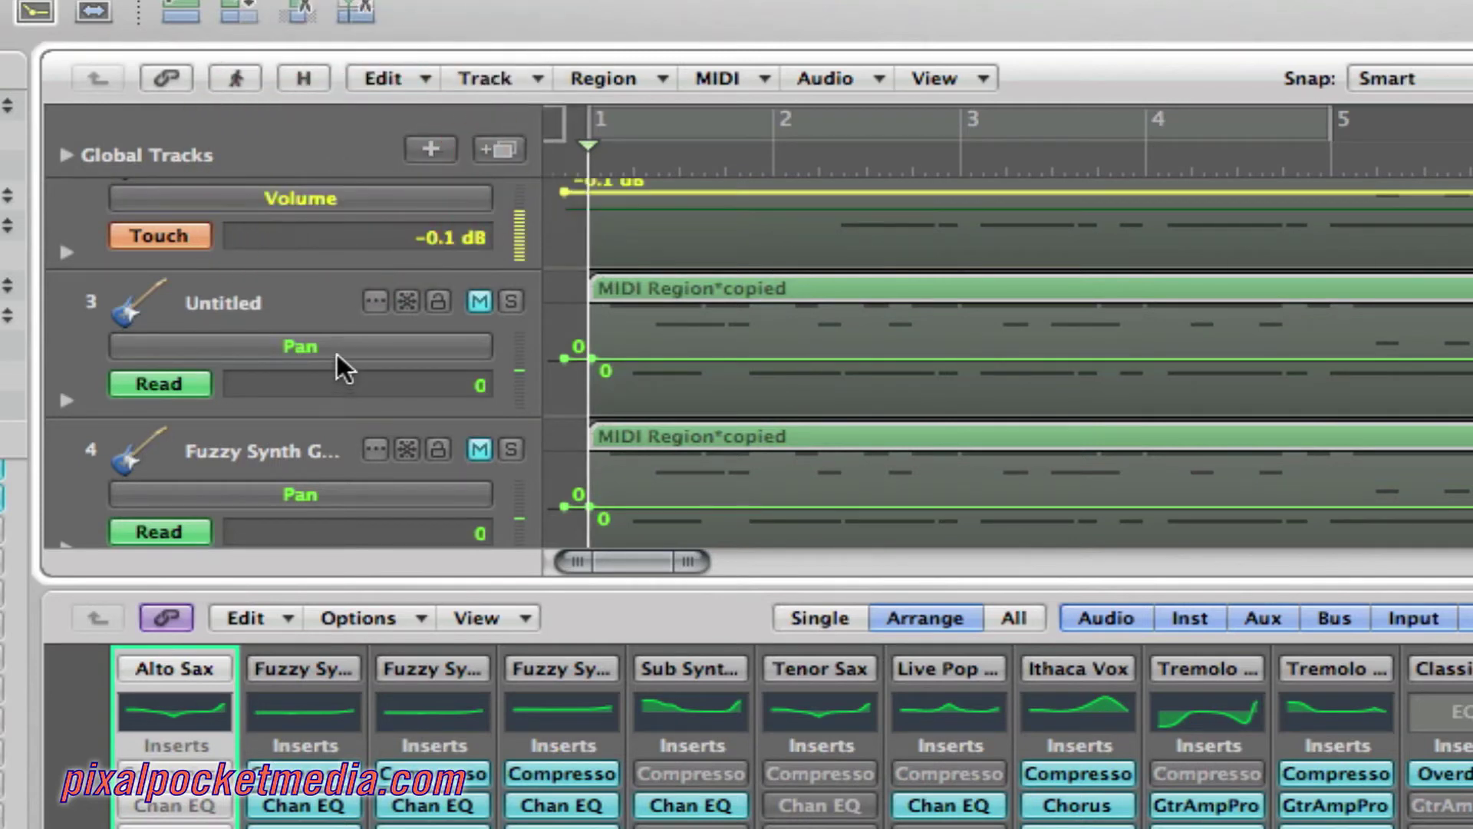
drag(337, 353, 339, 299)
scroll(565, 350, down, 1)
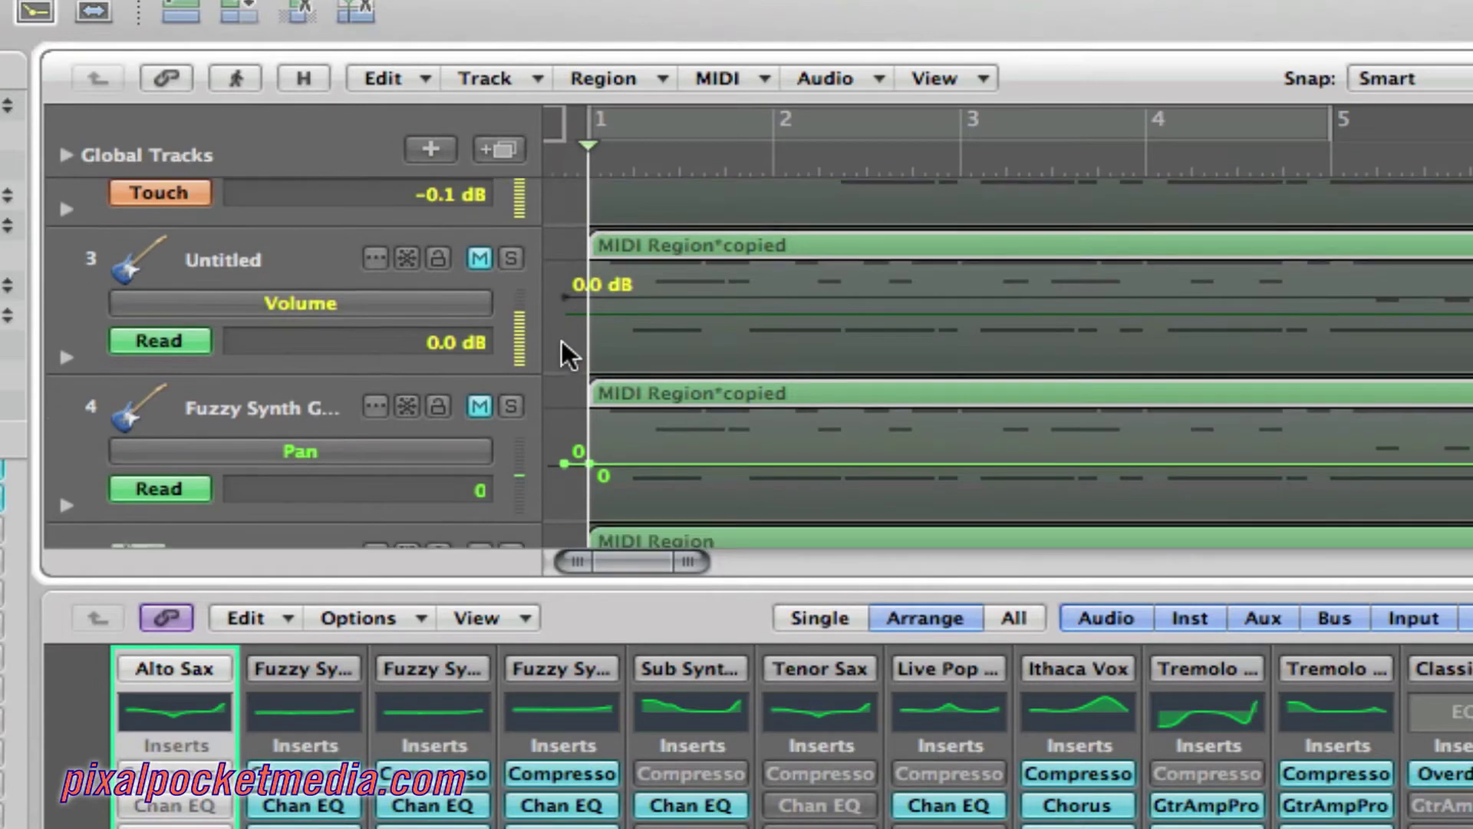
drag(296, 450, 317, 380)
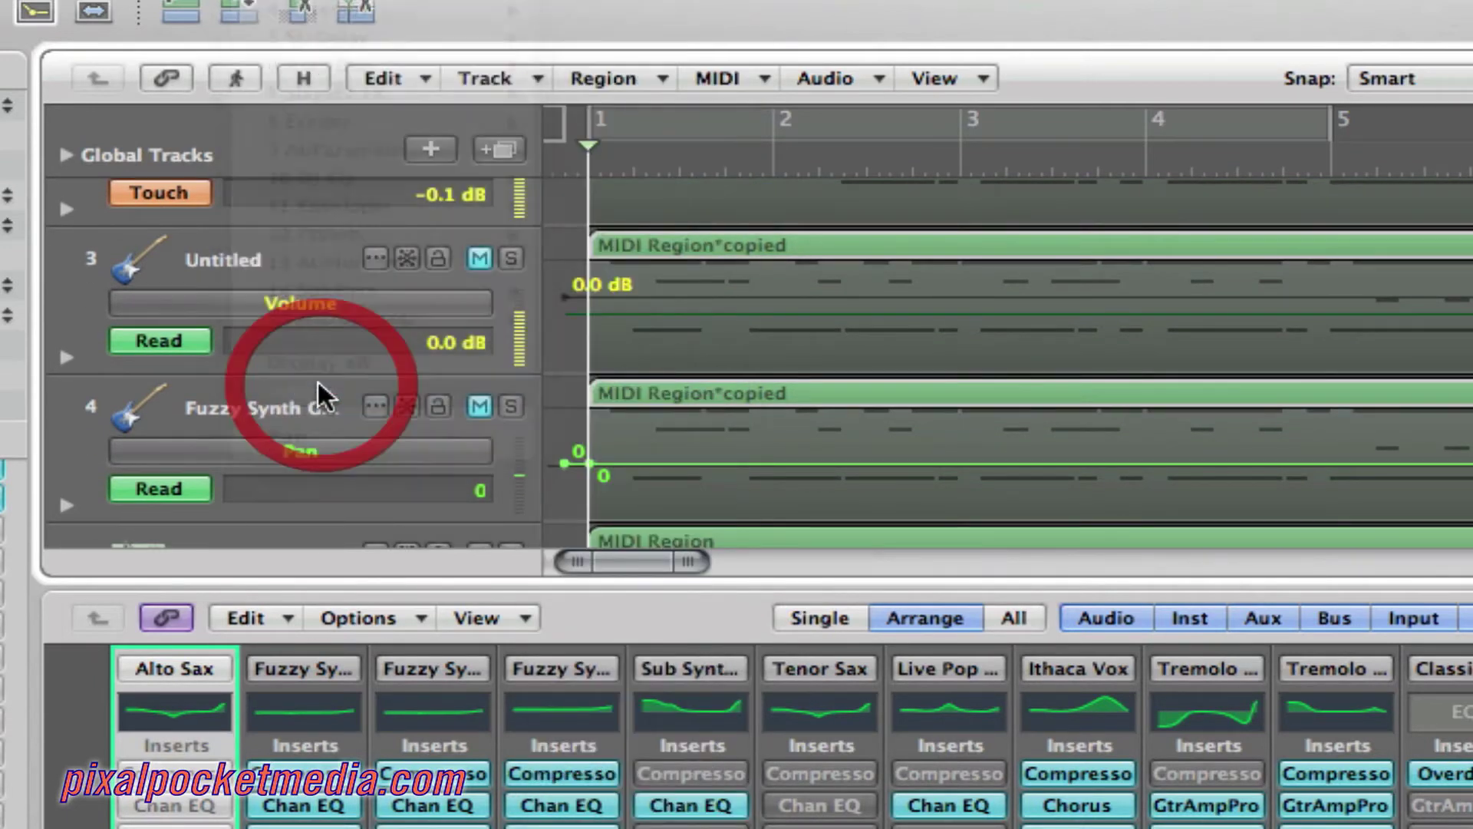
Draw a track 4 volume fade-in from -∞ up to +0.4 dB just past bar 2
click(638, 439)
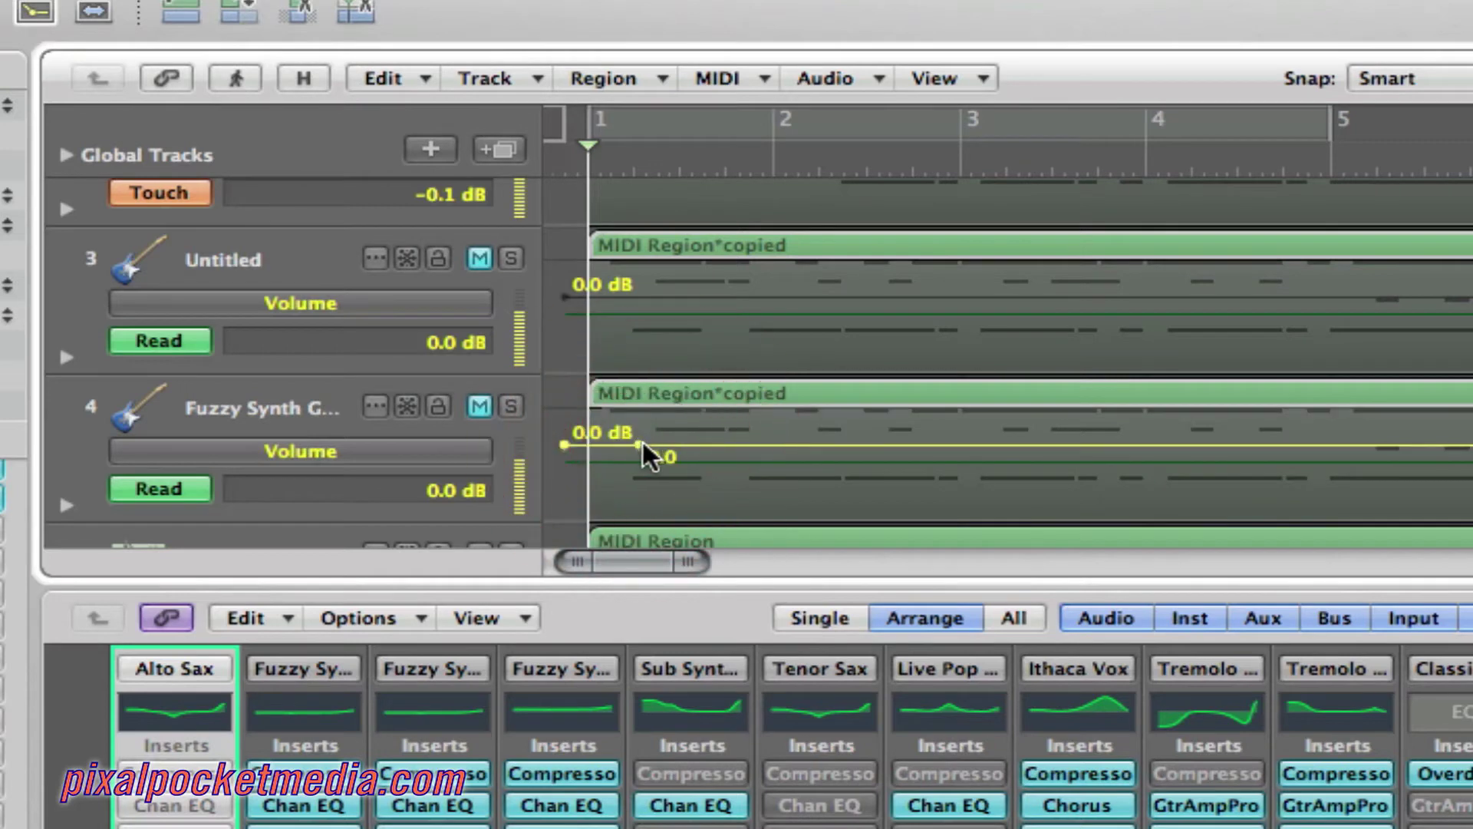
drag(565, 443, 564, 556)
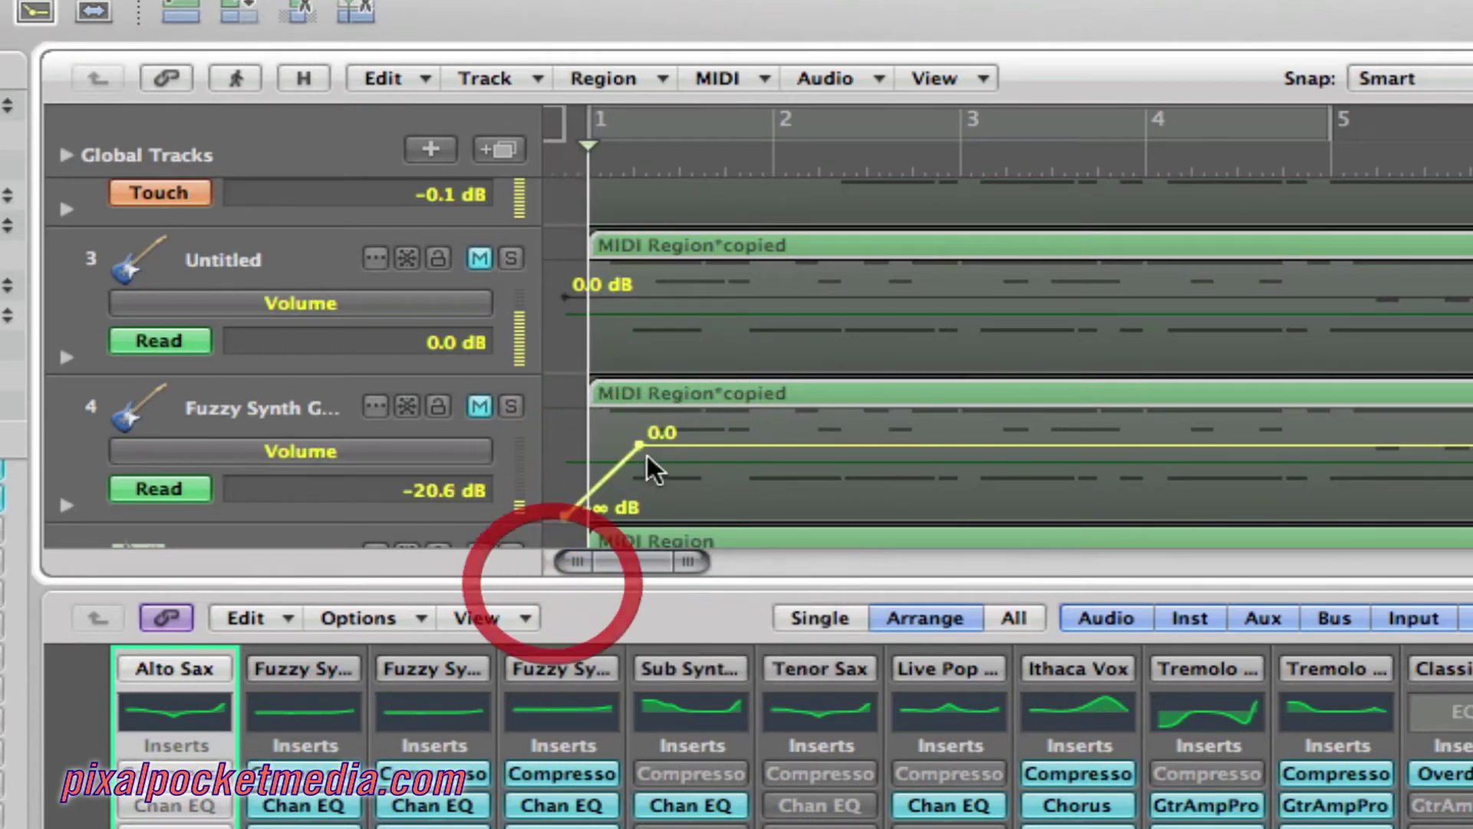
drag(647, 448, 848, 451)
drag(972, 460, 979, 441)
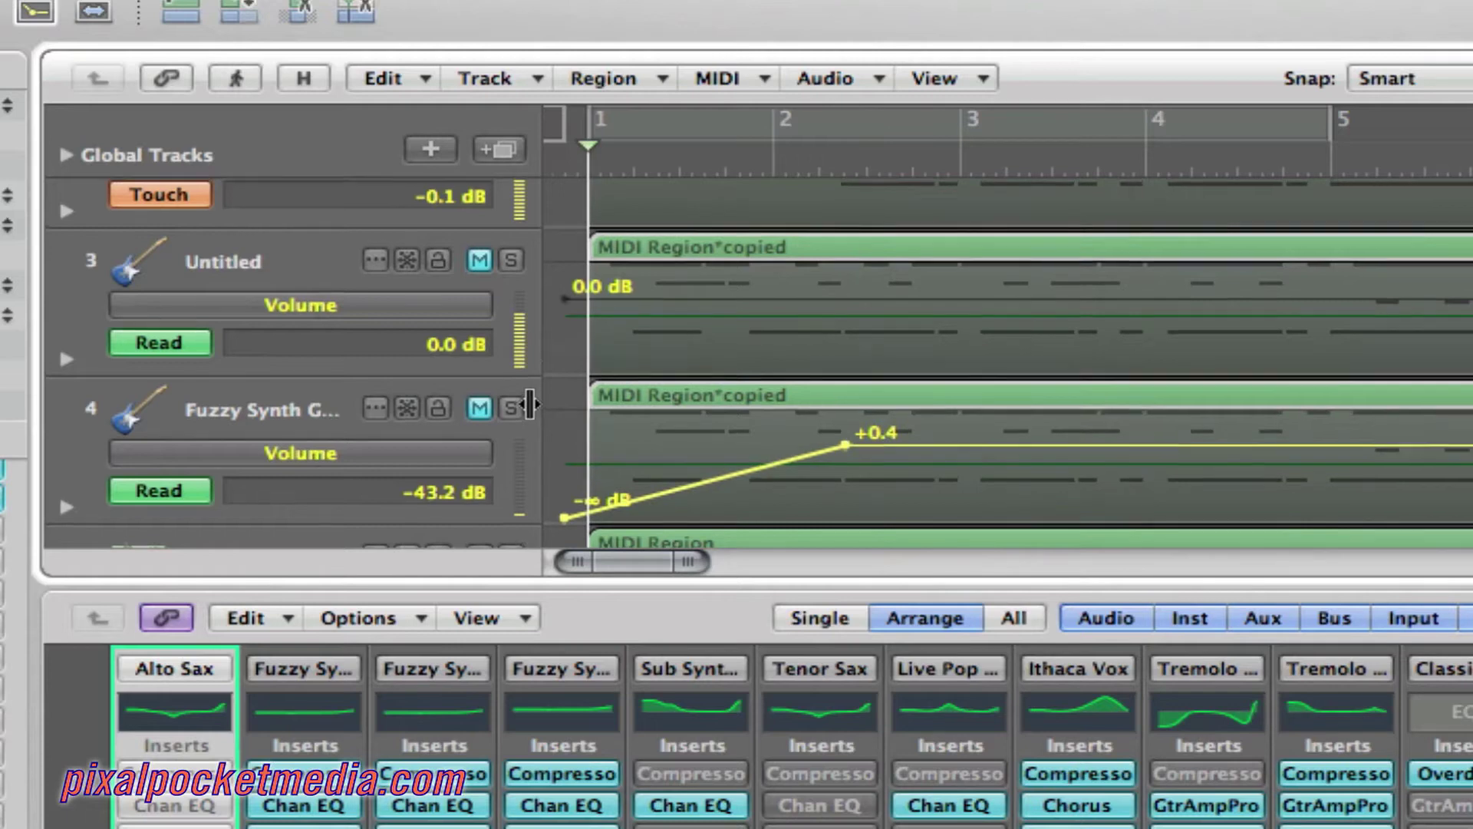
scroll(529, 404, up, 1)
click(320, 298)
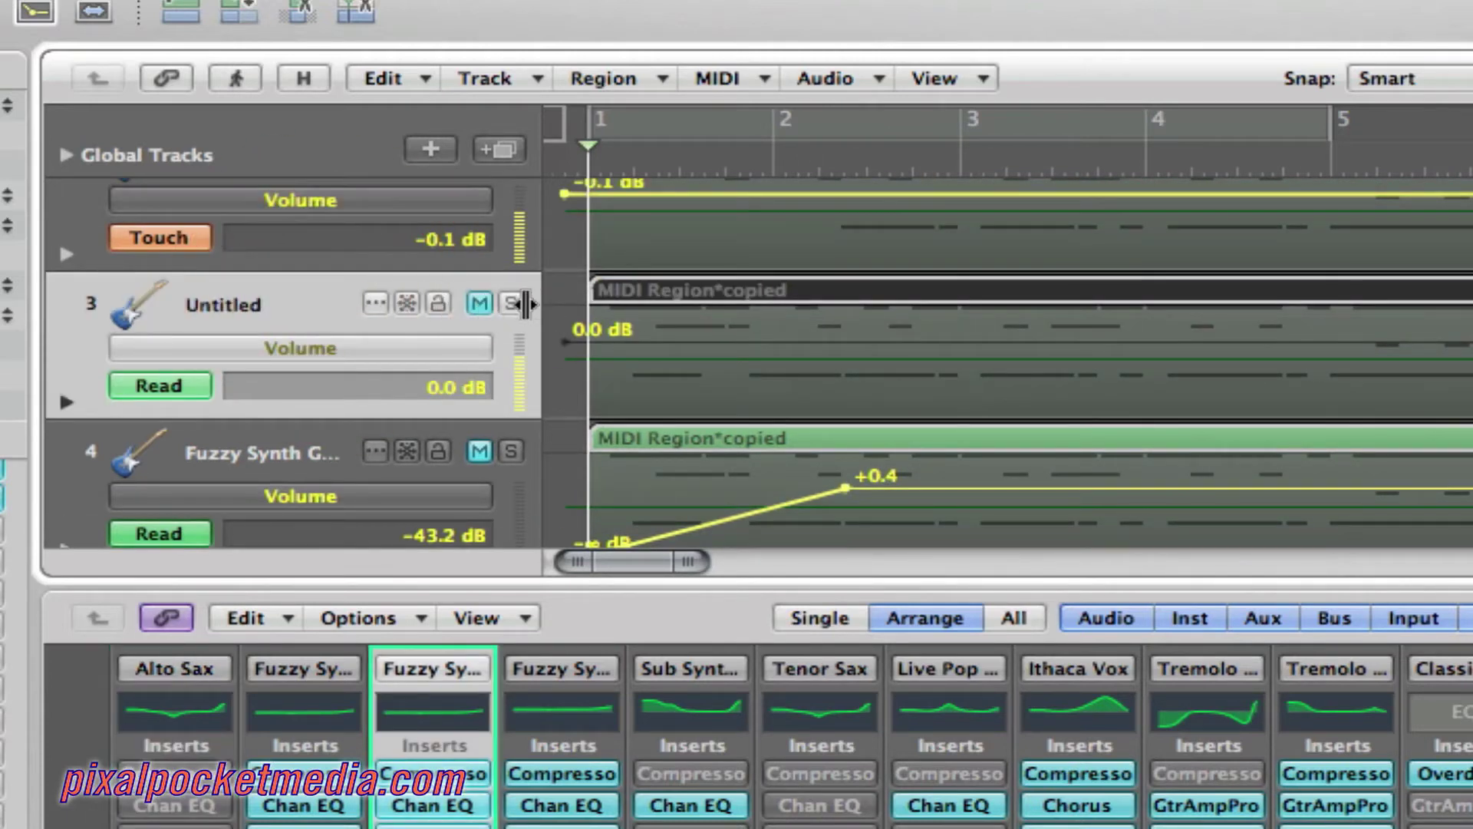
scroll(555, 310, up, 2)
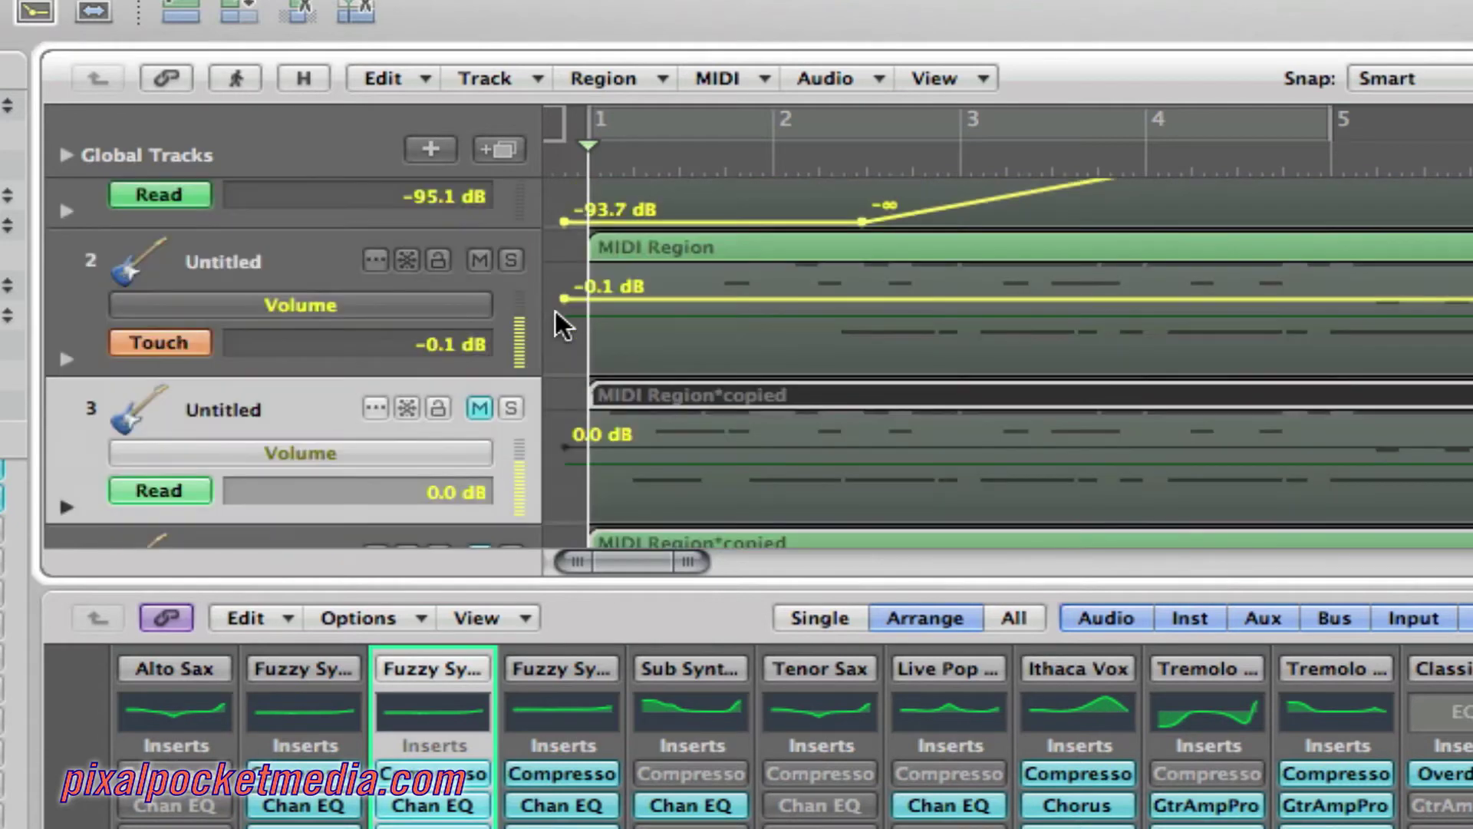
click(296, 258)
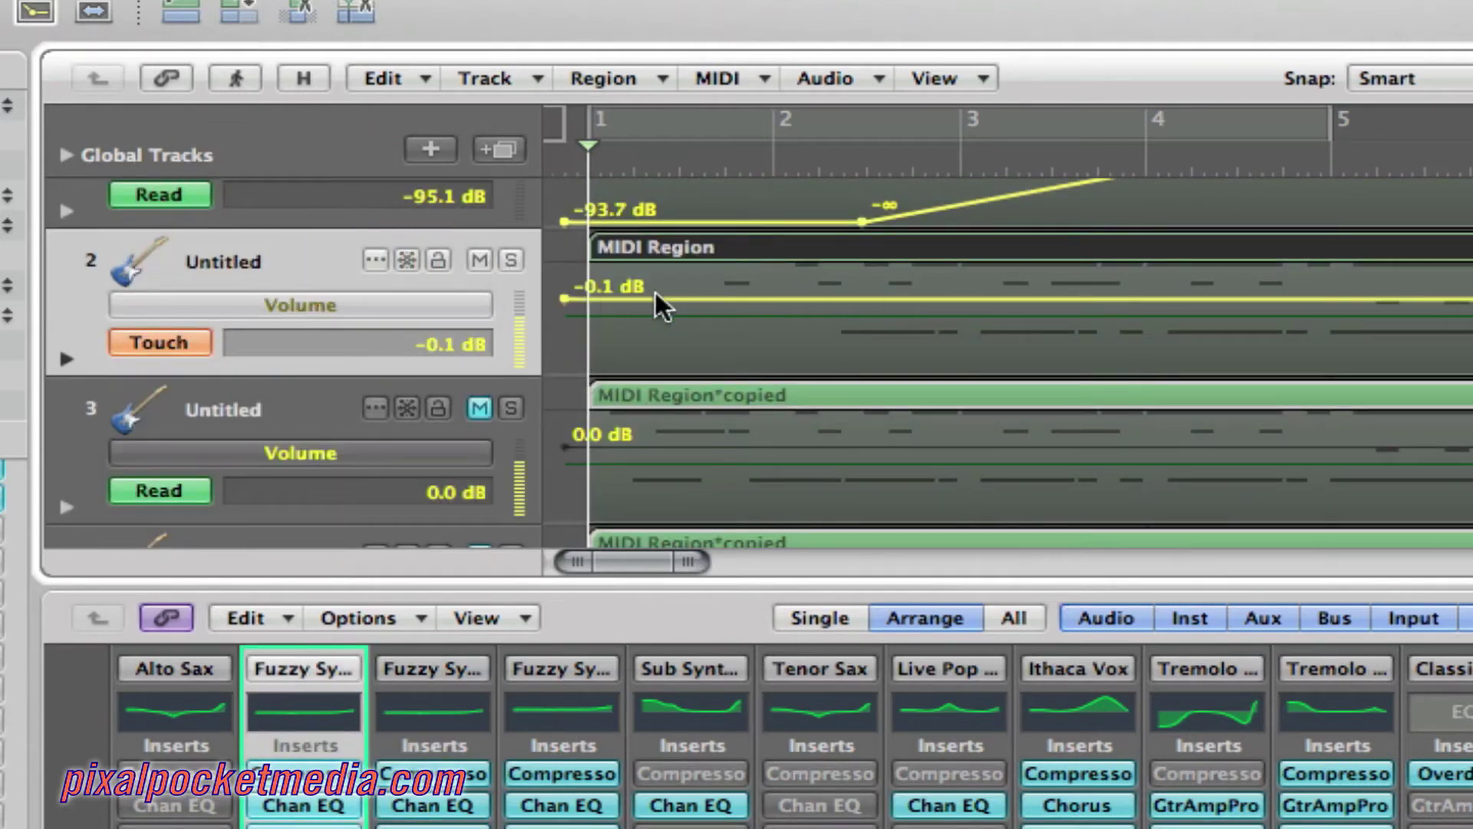
scroll(530, 250, up, 2)
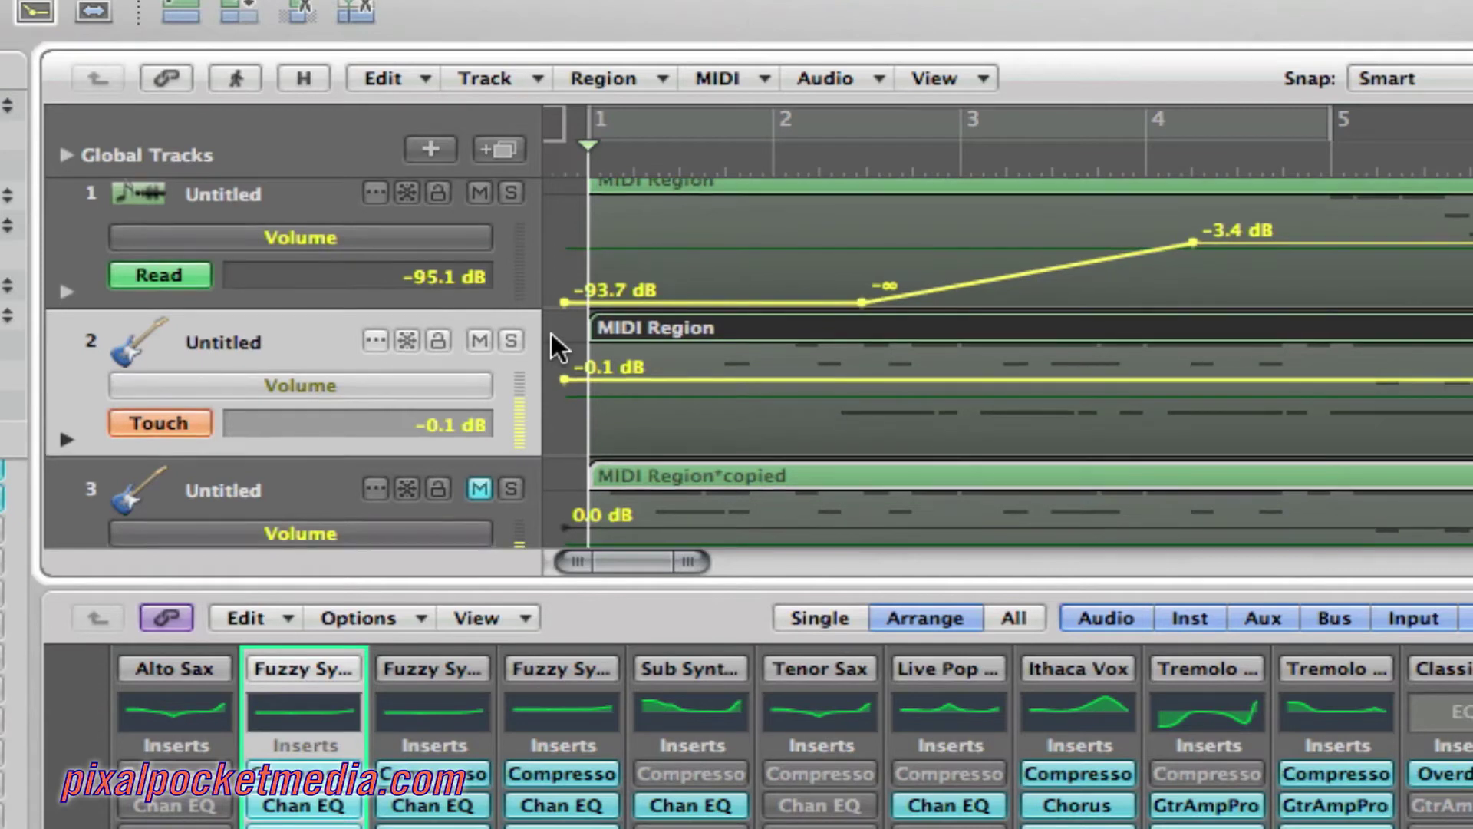
scroll(1097, 290, down, 1)
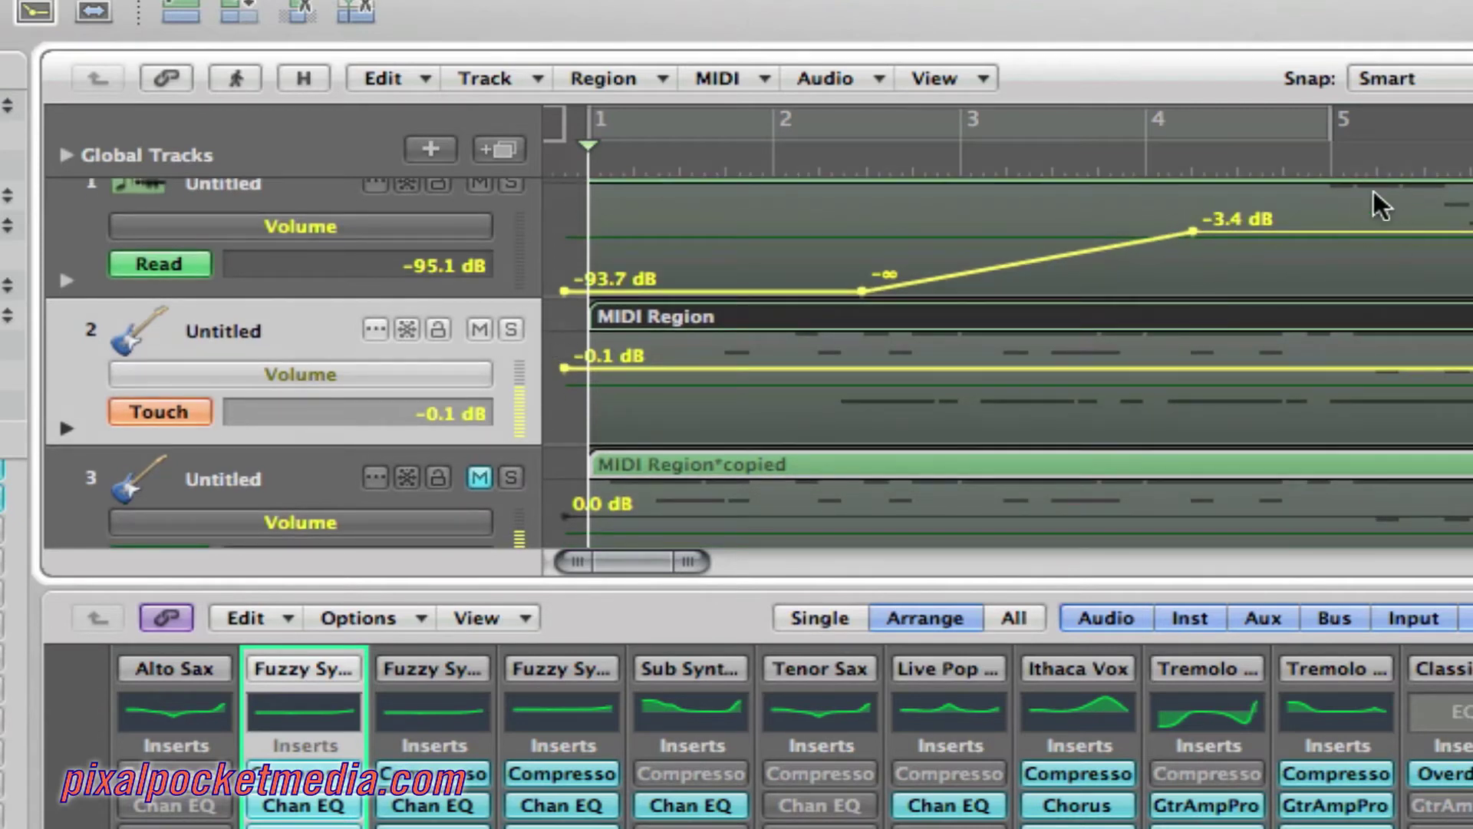
click(606, 368)
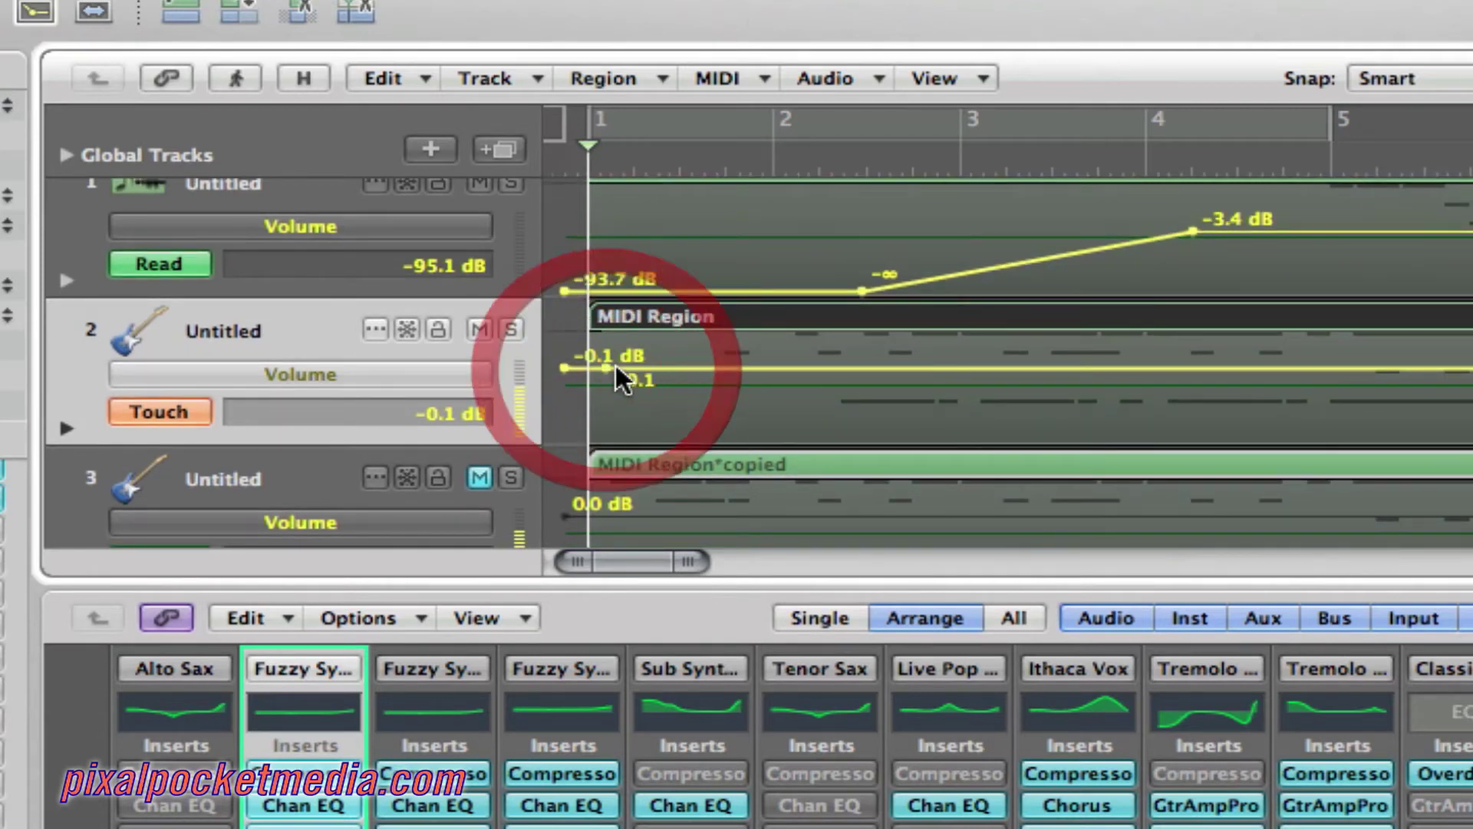
drag(610, 369, 581, 458)
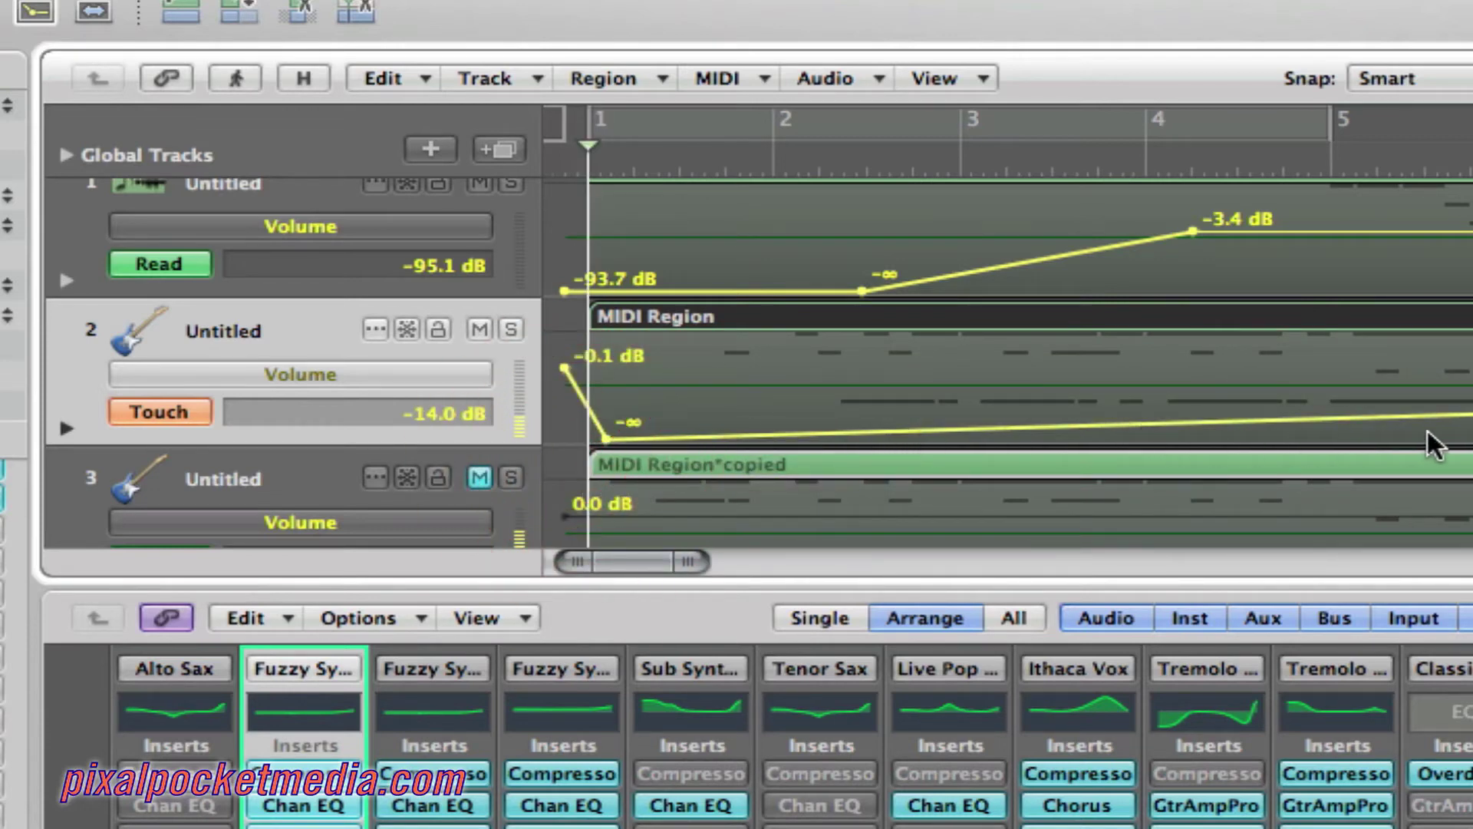
drag(1438, 416, 1442, 336)
drag(1041, 388, 1041, 439)
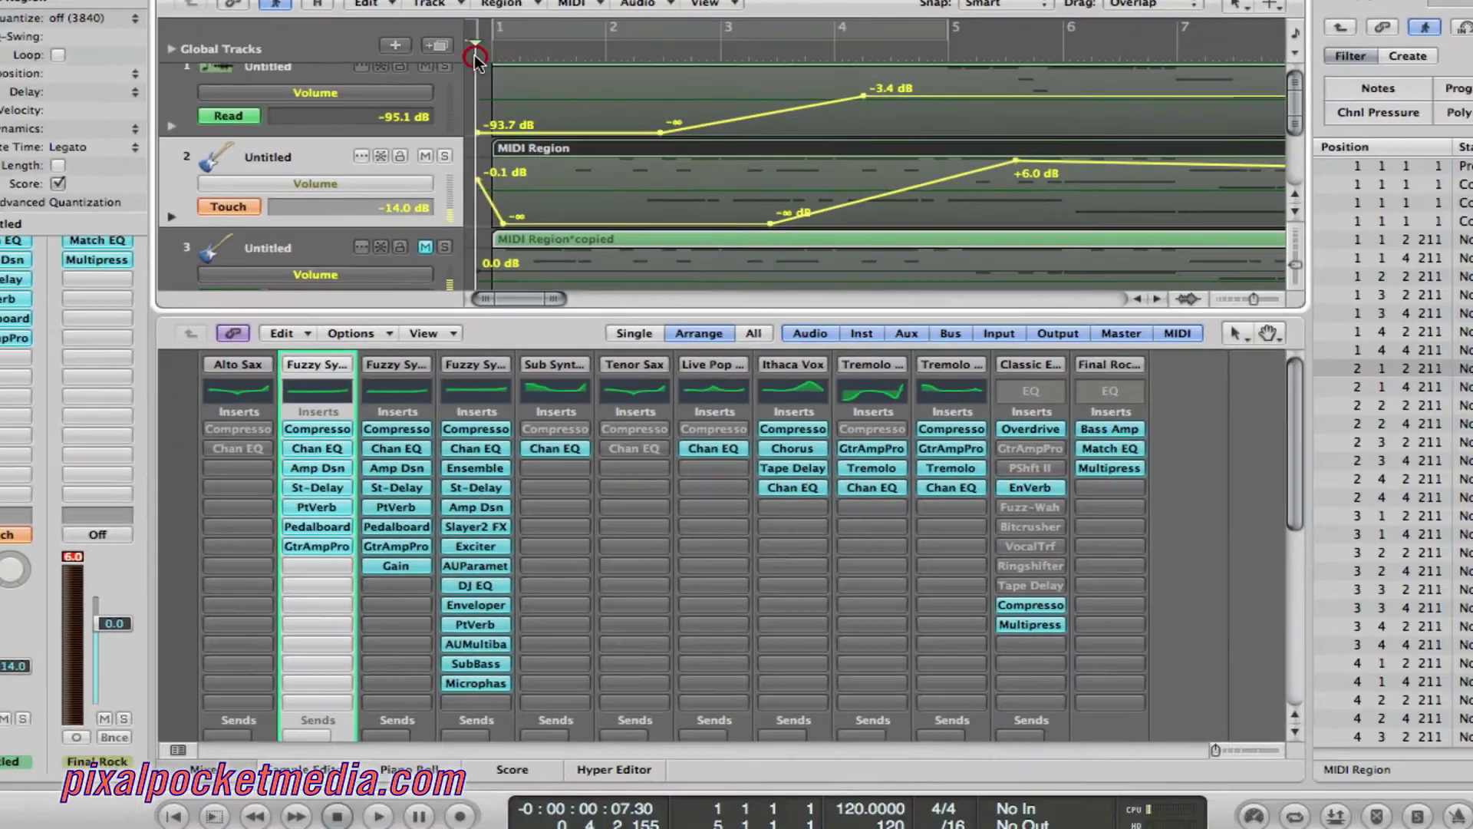
key(space)
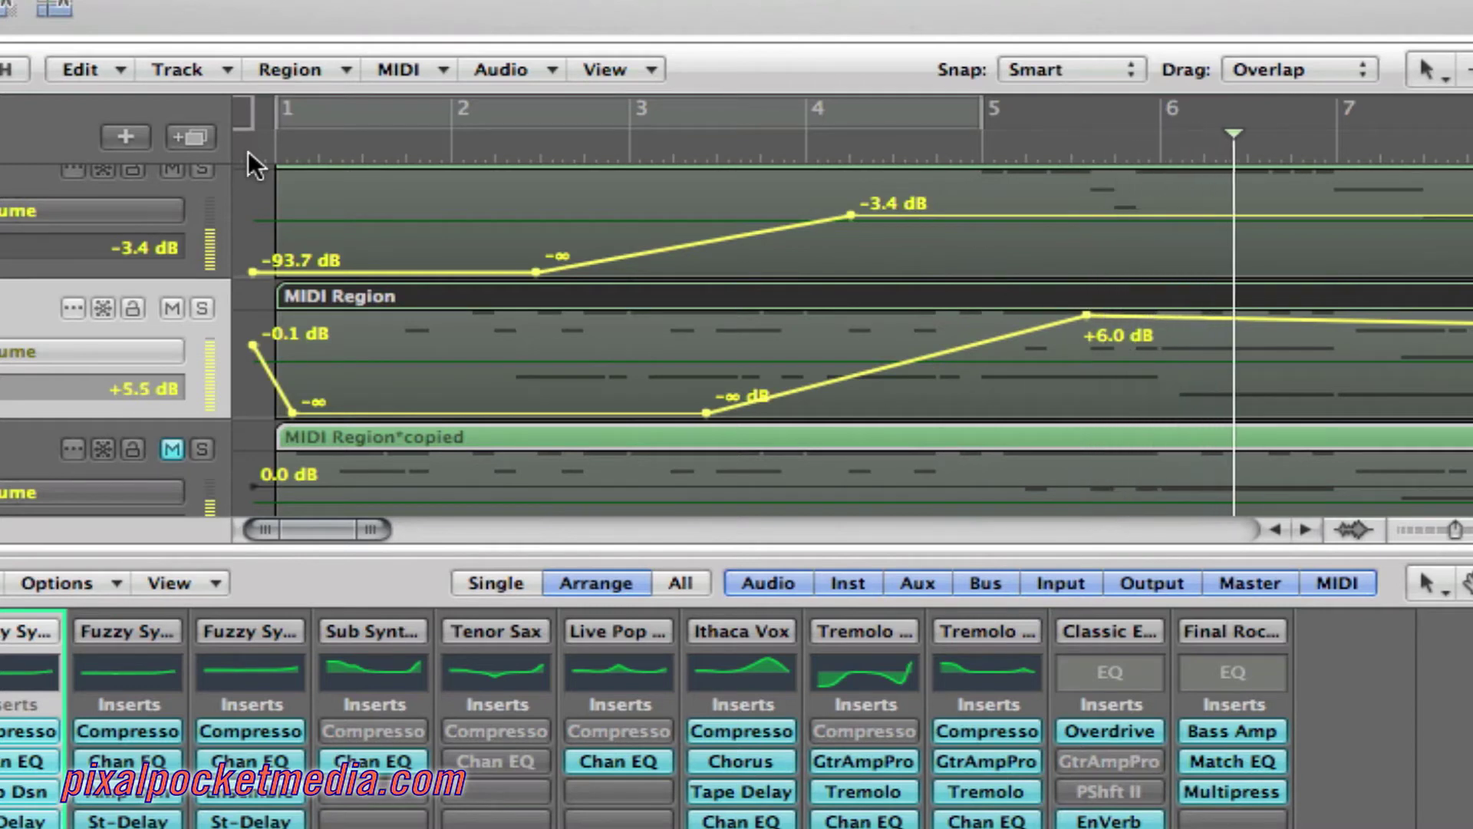
click(262, 145)
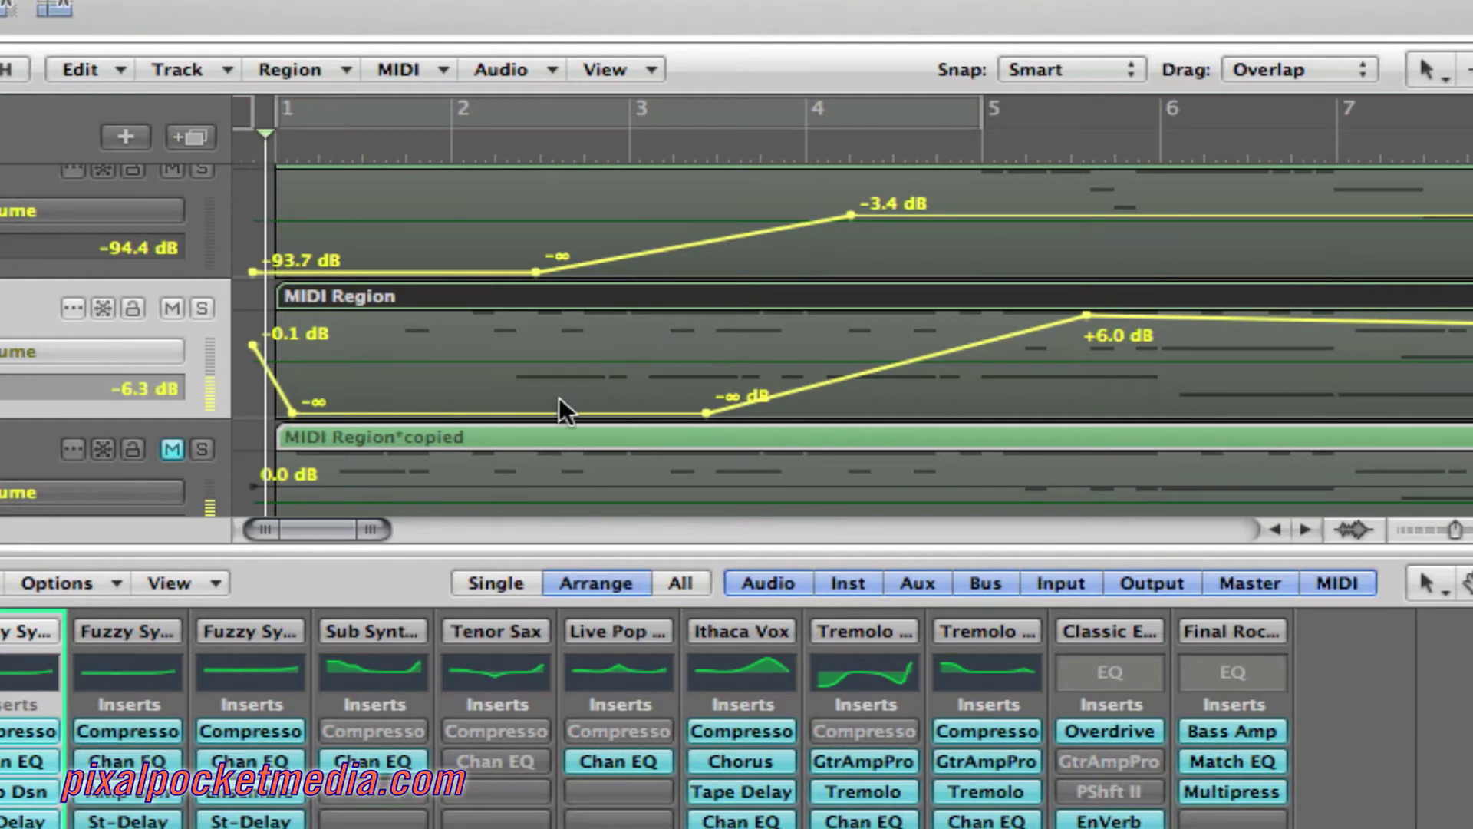
click(704, 411)
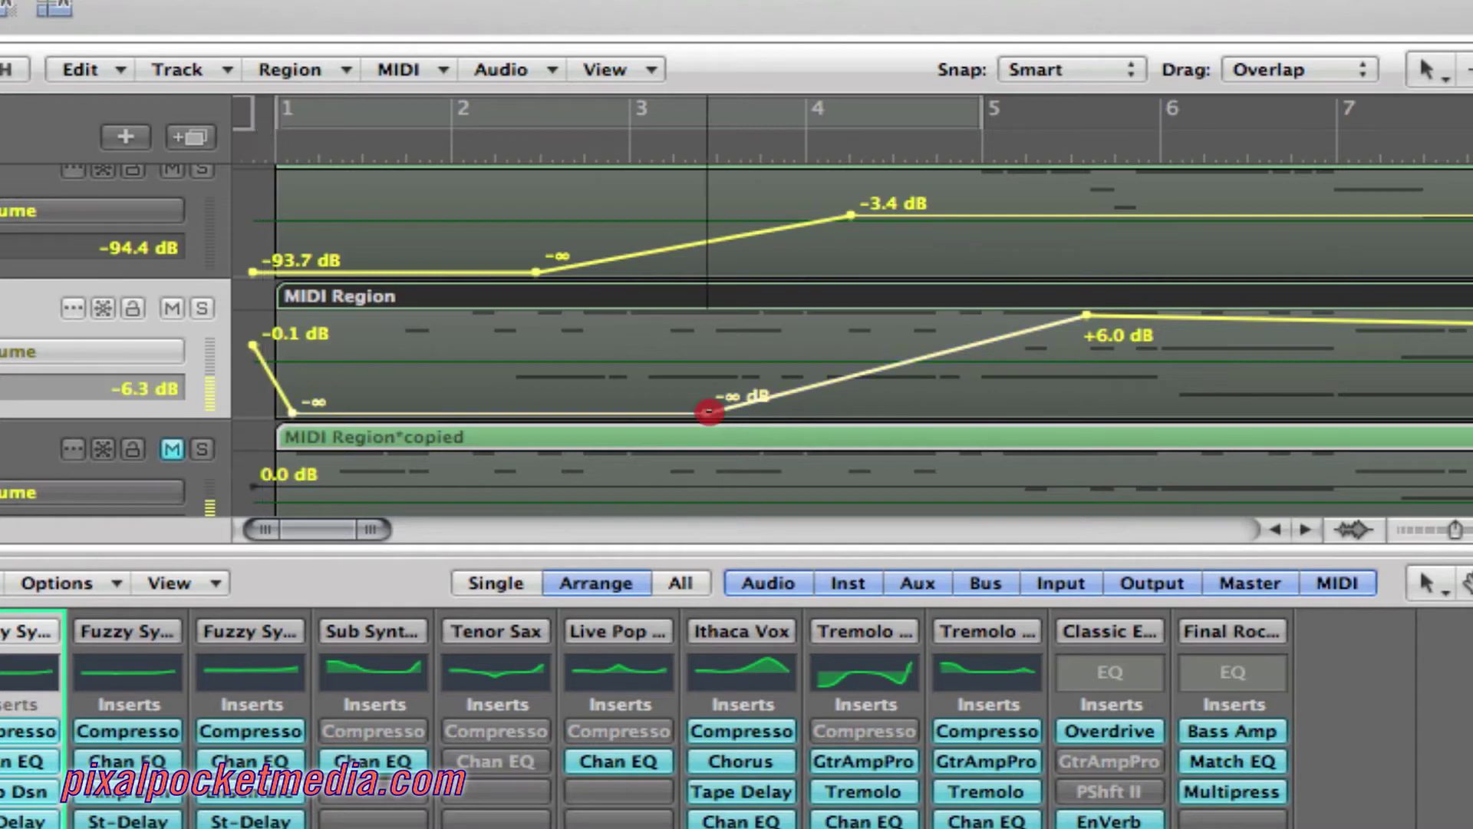
click(295, 409)
click(1087, 315)
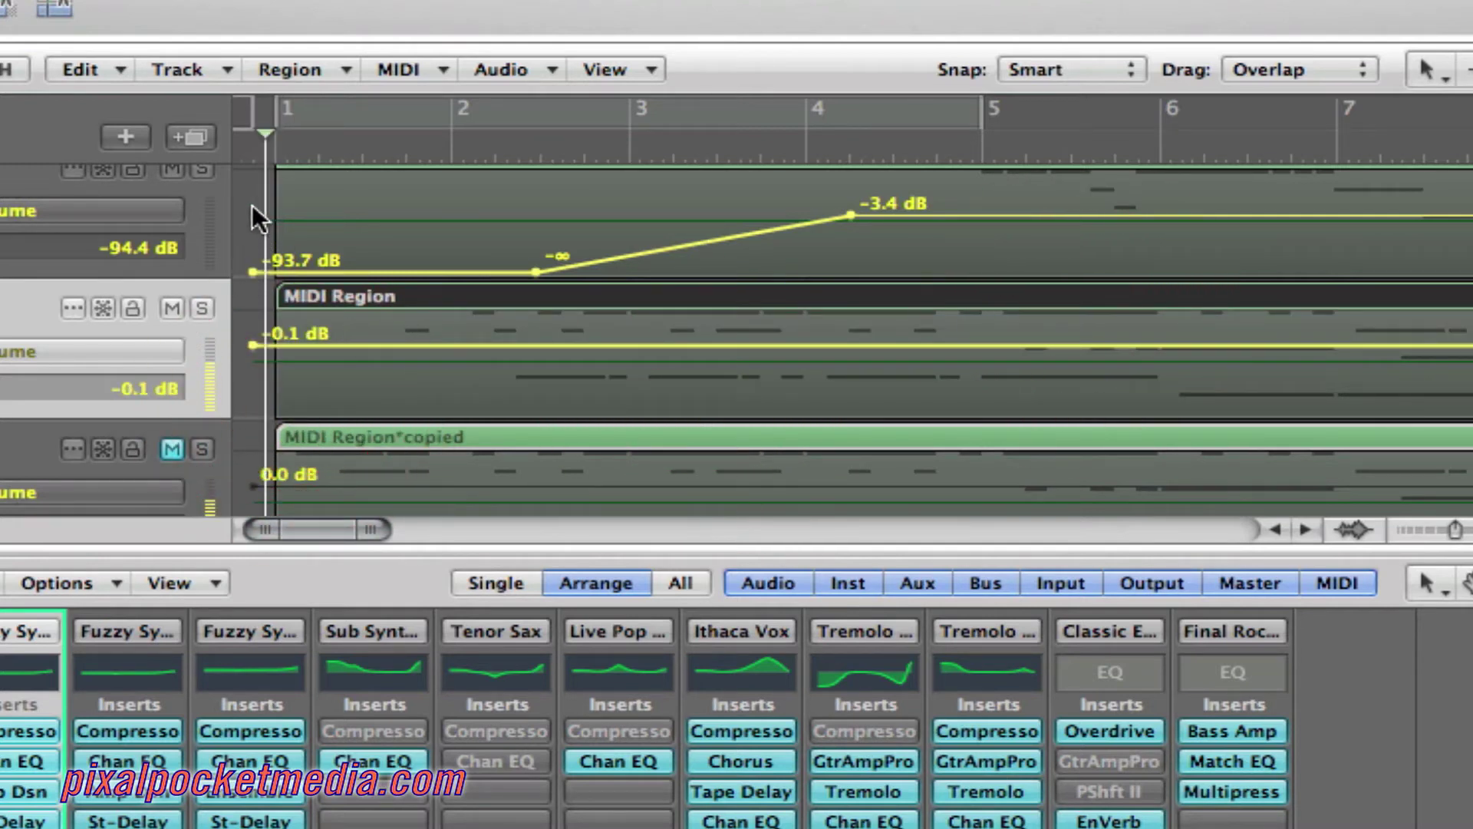
Solo track 2, add a node on its volume line, and hide all automation lanes
key(ctrl+s)
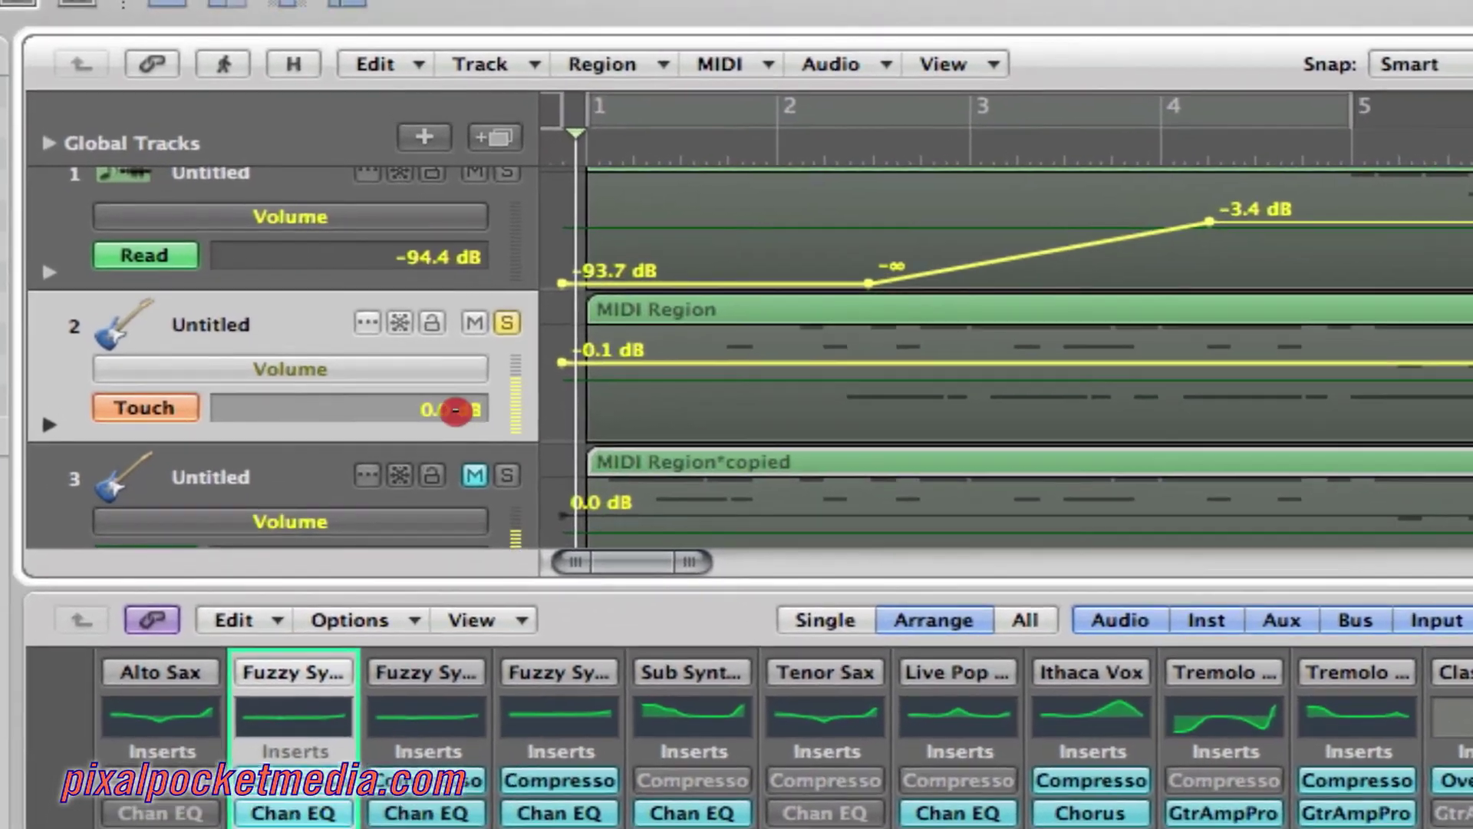
click(591, 361)
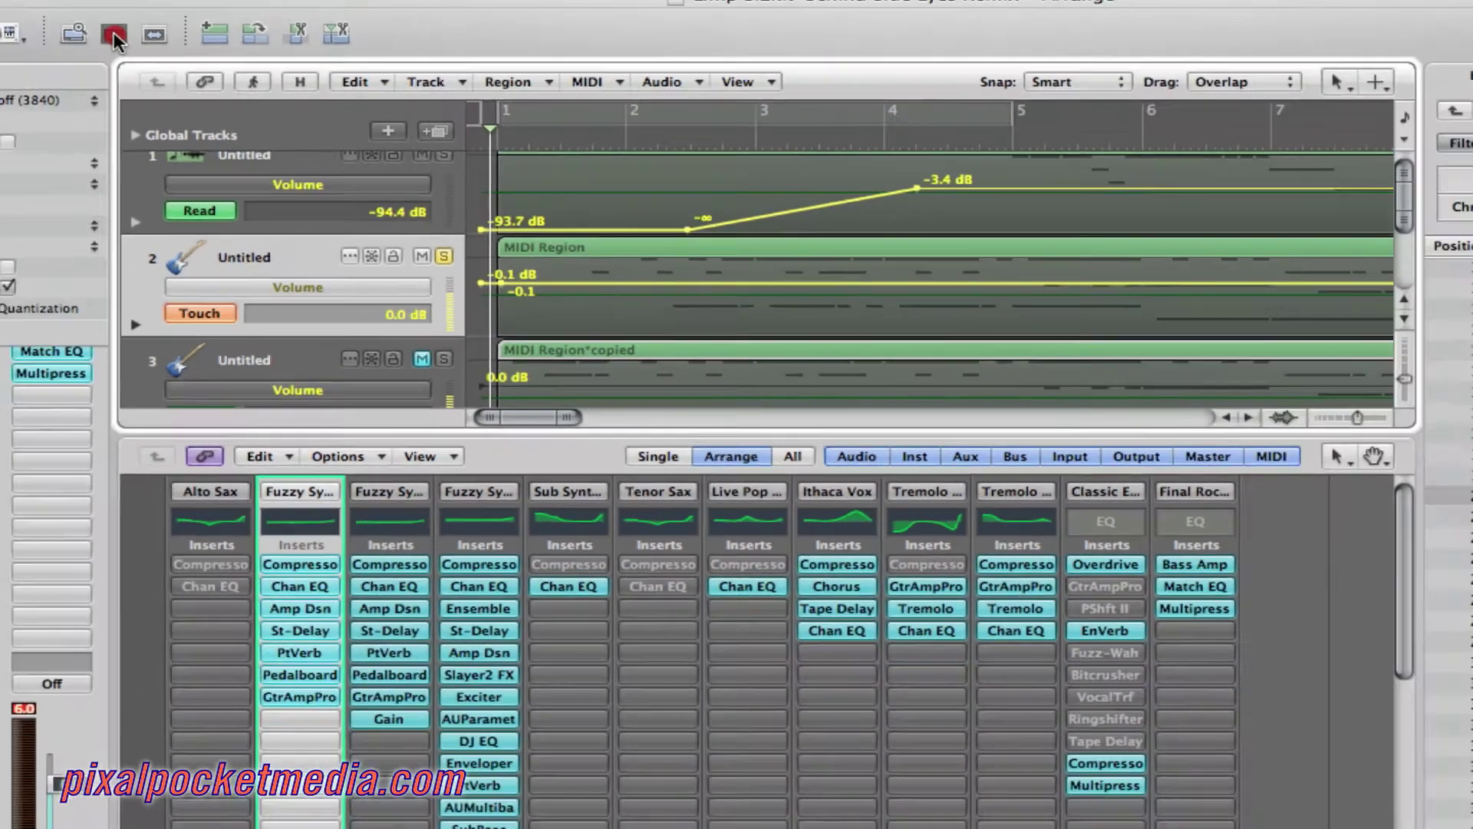
click(171, 58)
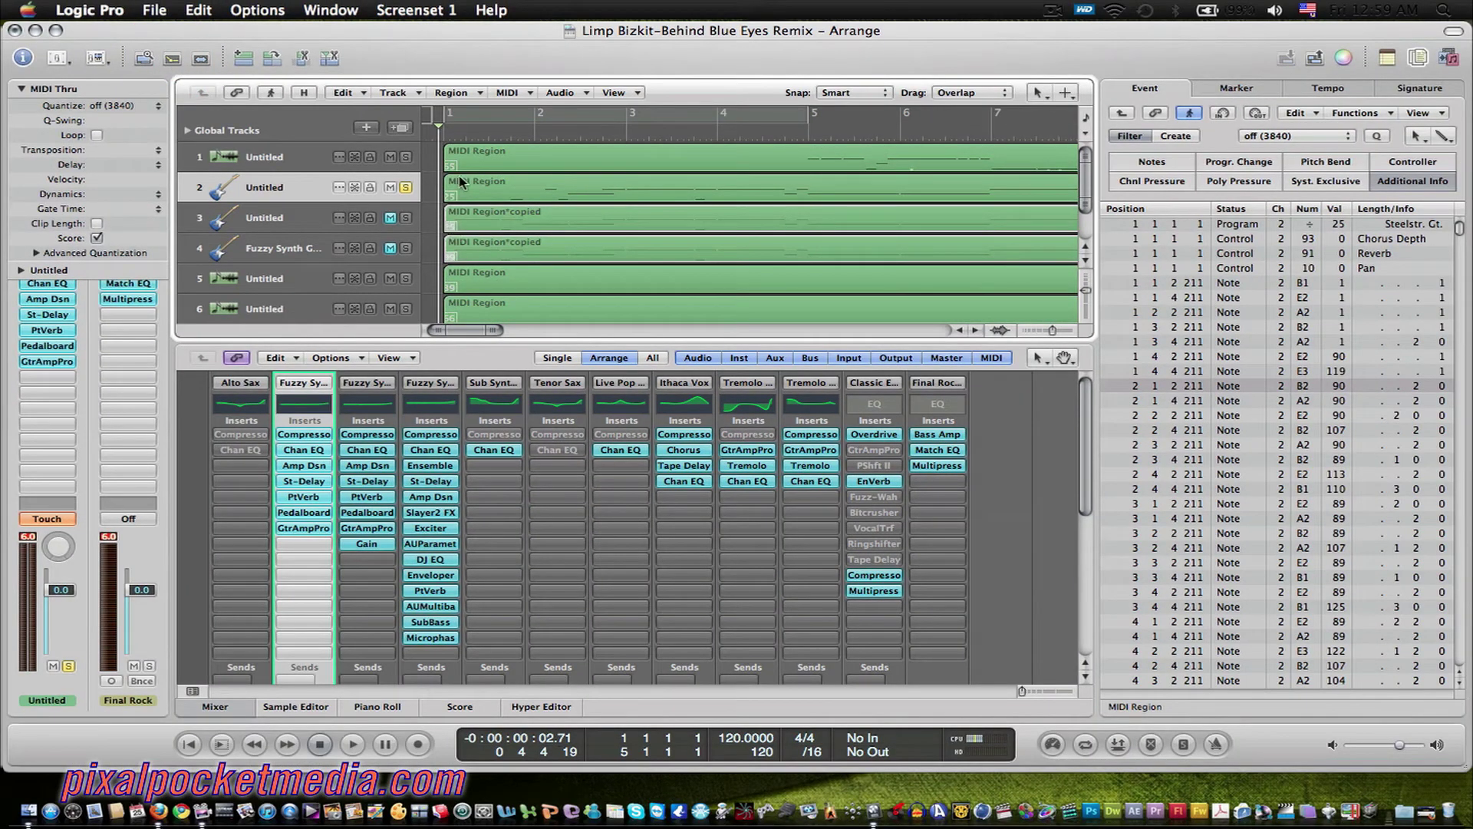
Close the Mixer, look through the Marker, Tempo, Signature and Event lists, then show the Library
key(x)
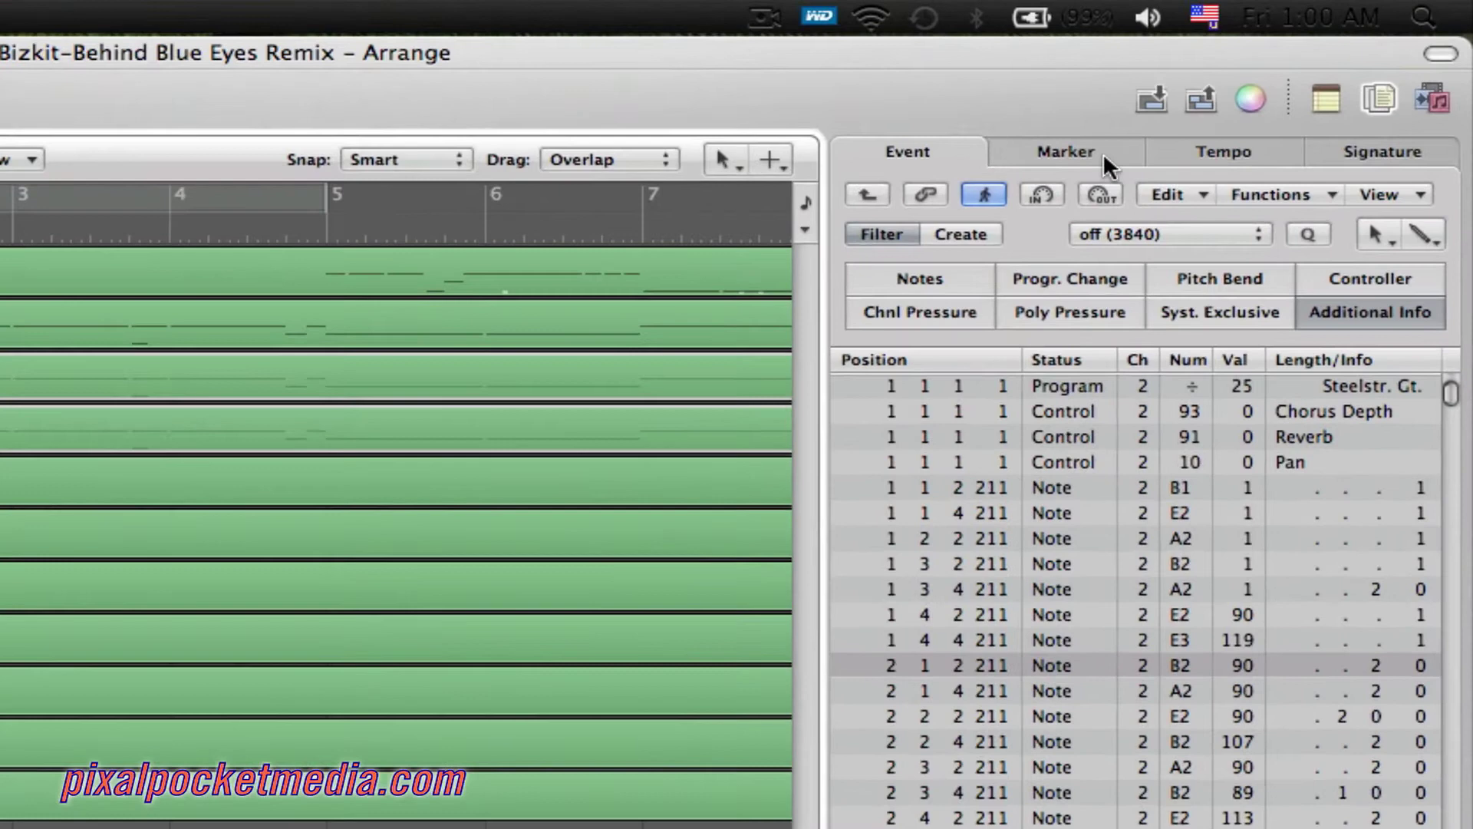
click(1255, 87)
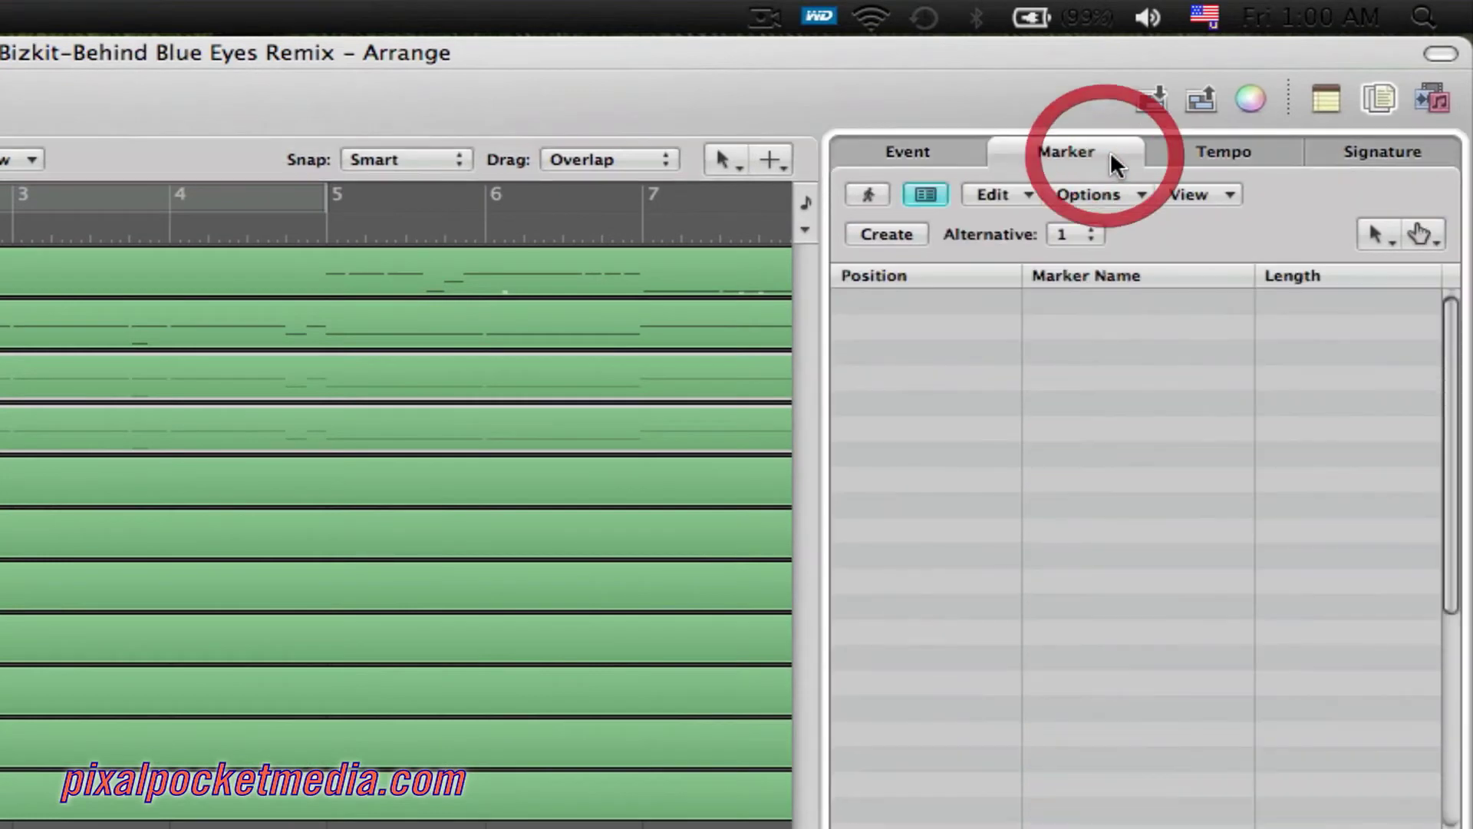
click(1240, 154)
click(1357, 147)
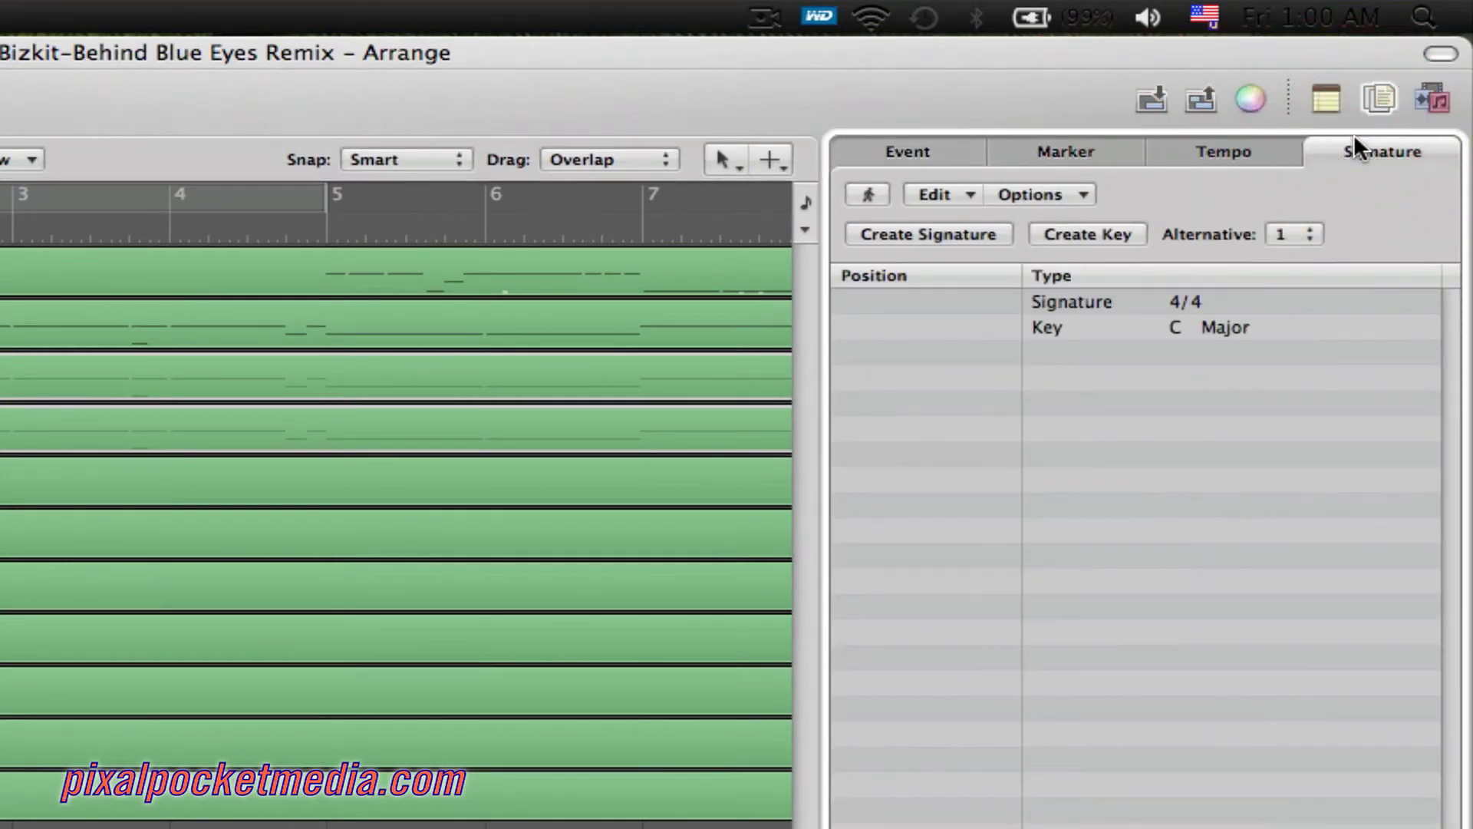
click(1240, 152)
click(931, 156)
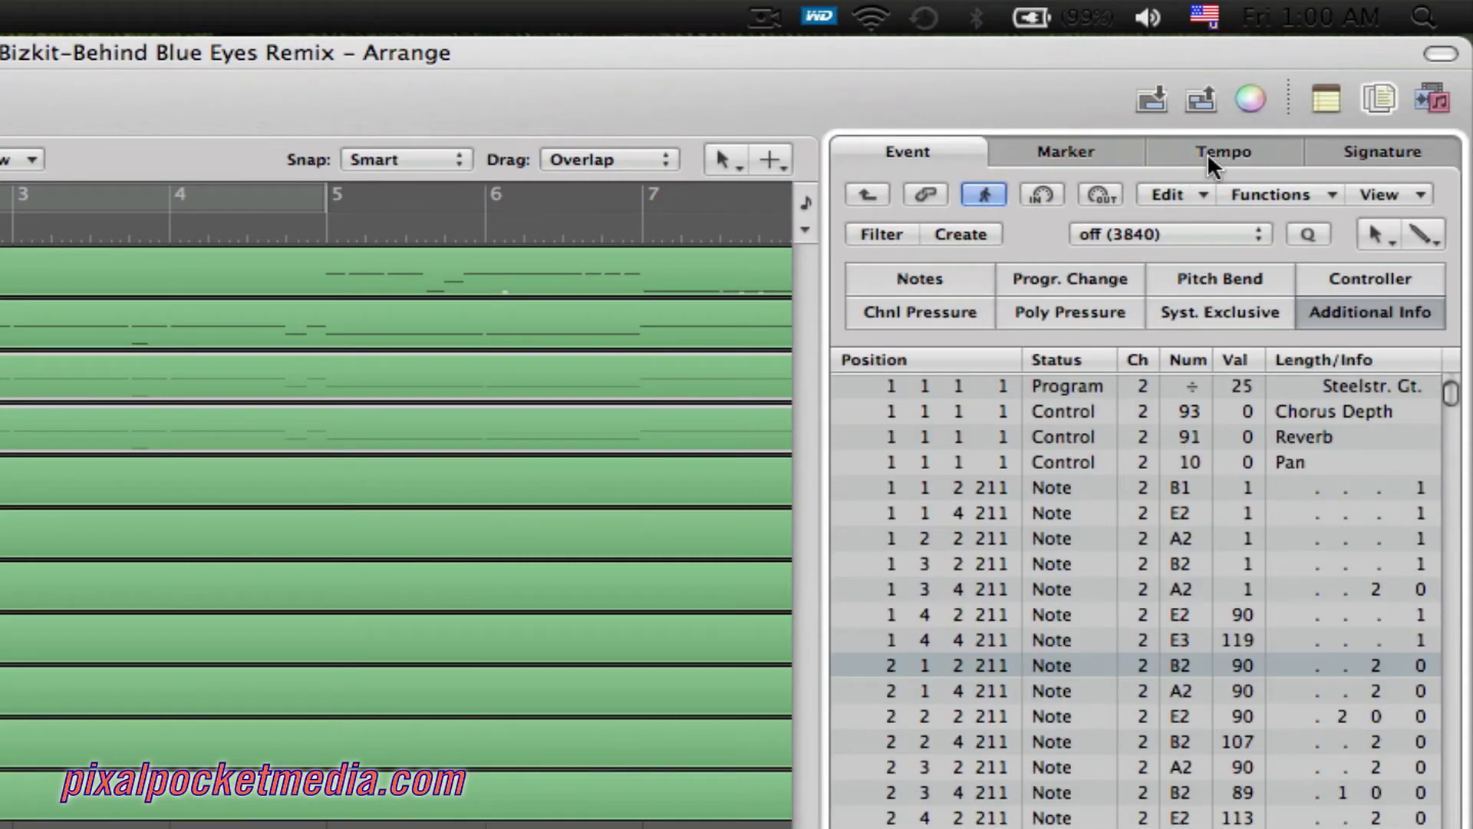
click(1384, 152)
click(1431, 100)
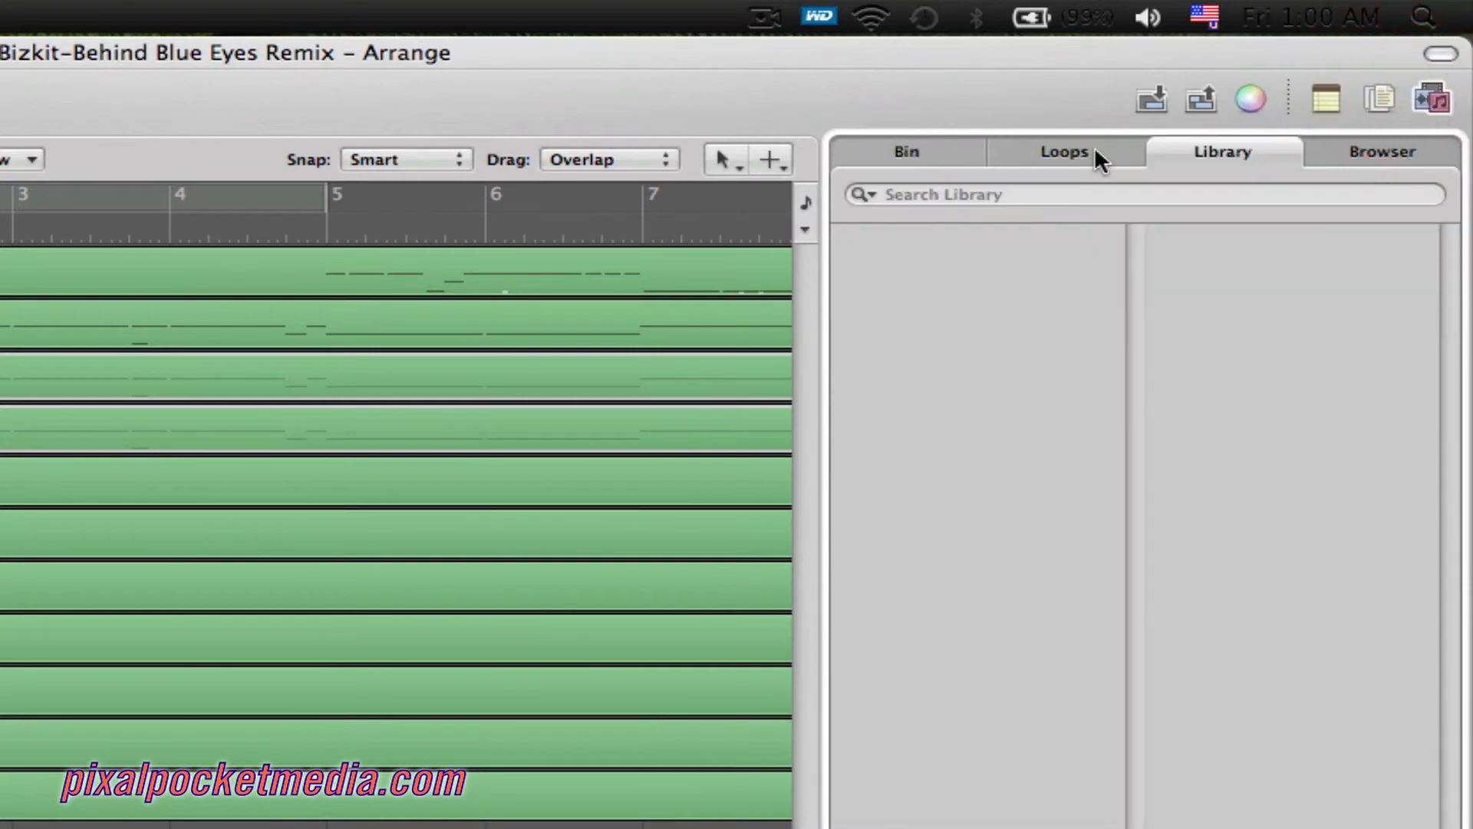
From the Loops browser's All category, drag Acoustic Picking 12 onto a new track at bar 1
click(1066, 152)
click(927, 345)
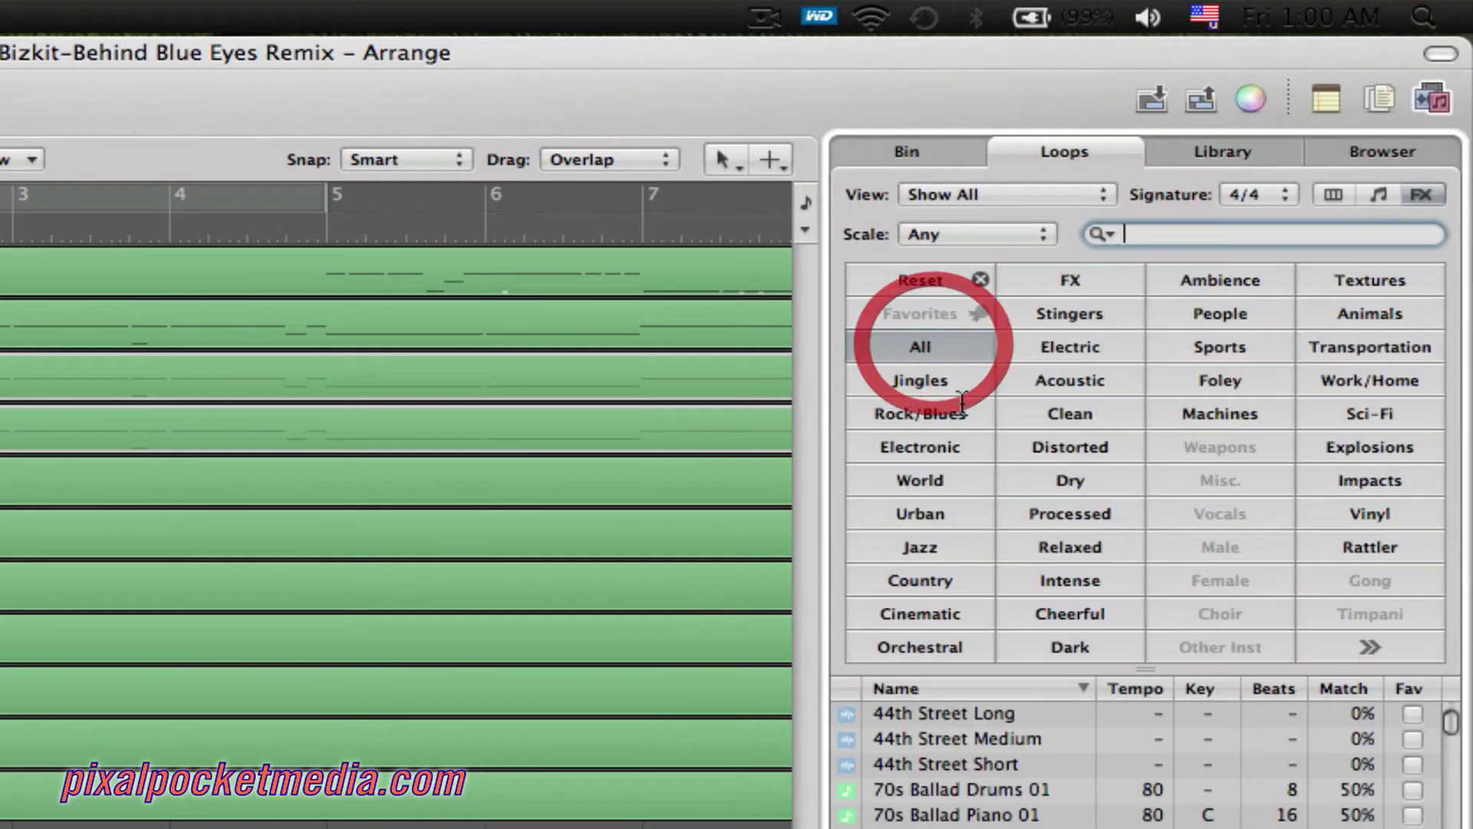
scroll(1027, 452, down, 10)
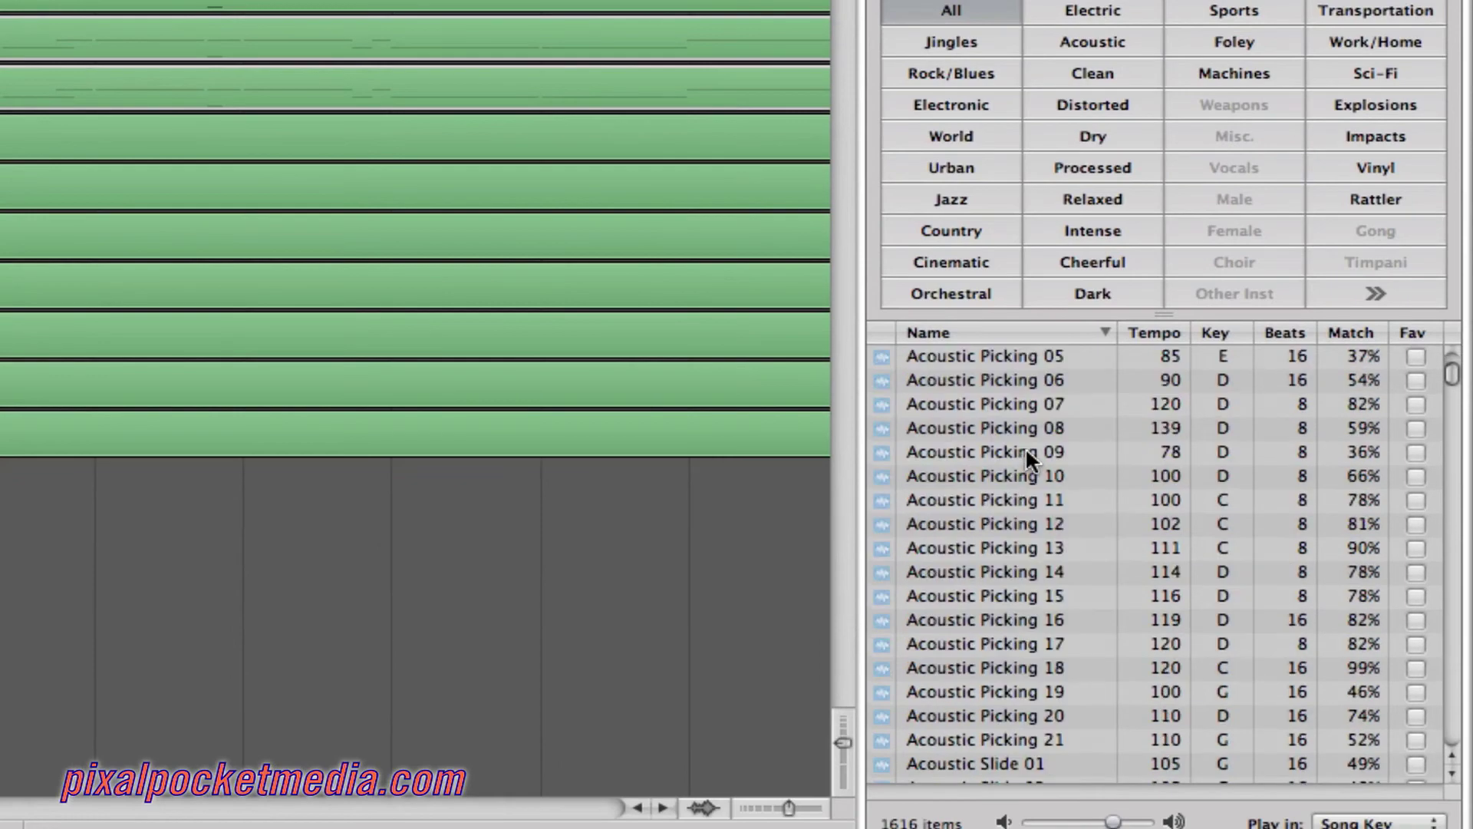
drag(970, 523, 381, 536)
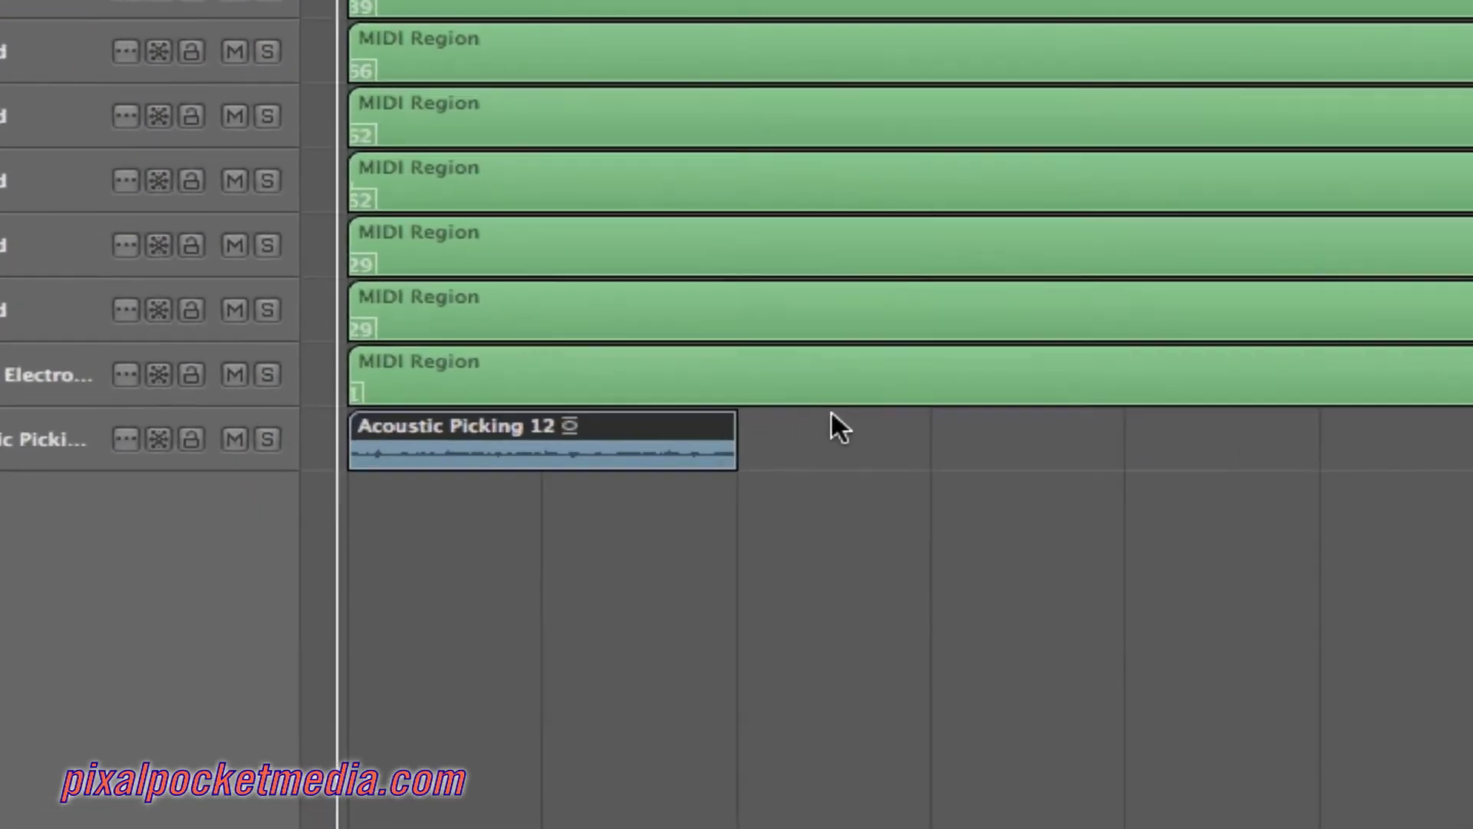
click(367, 145)
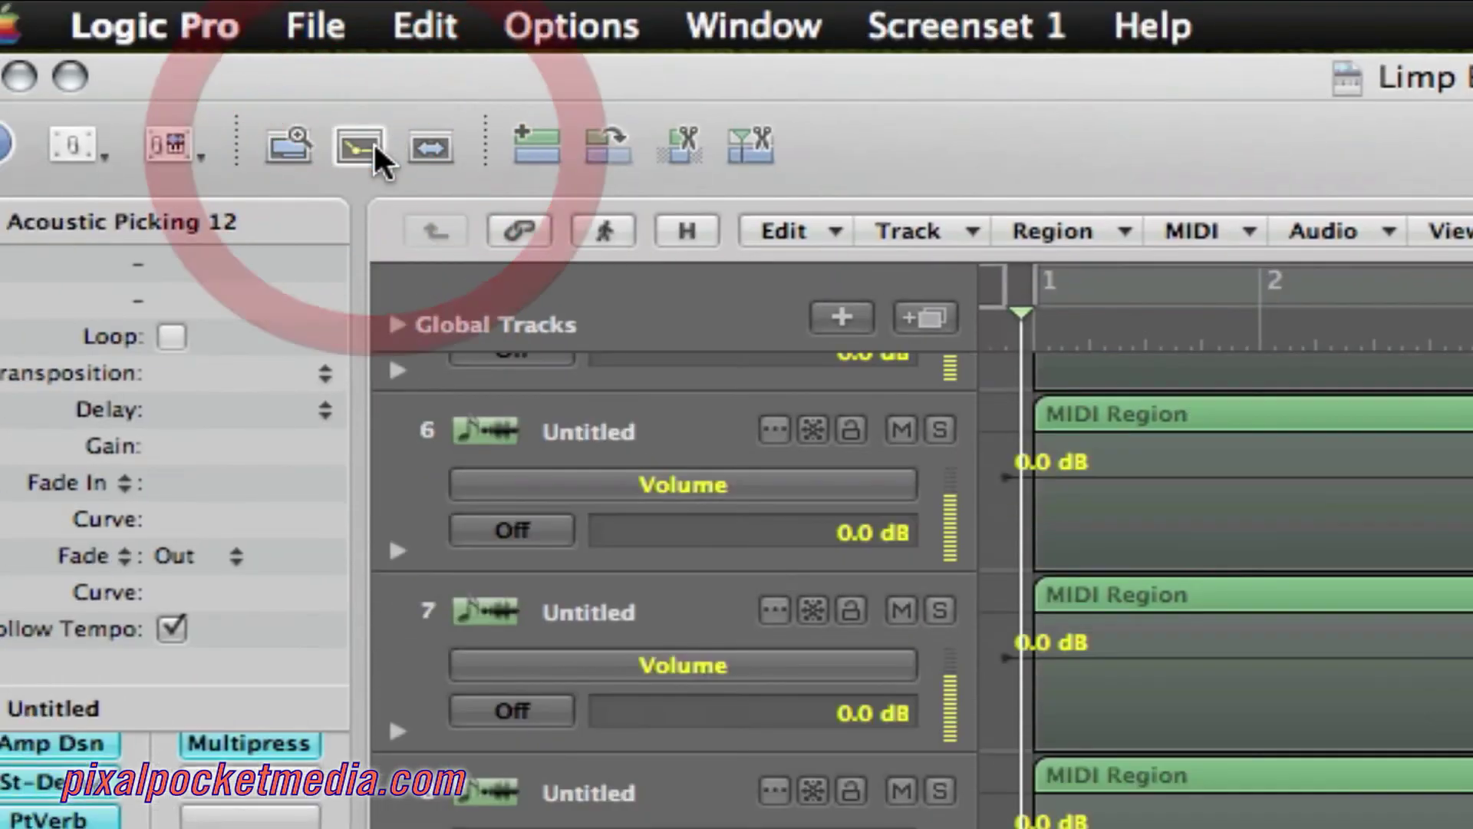
click(371, 143)
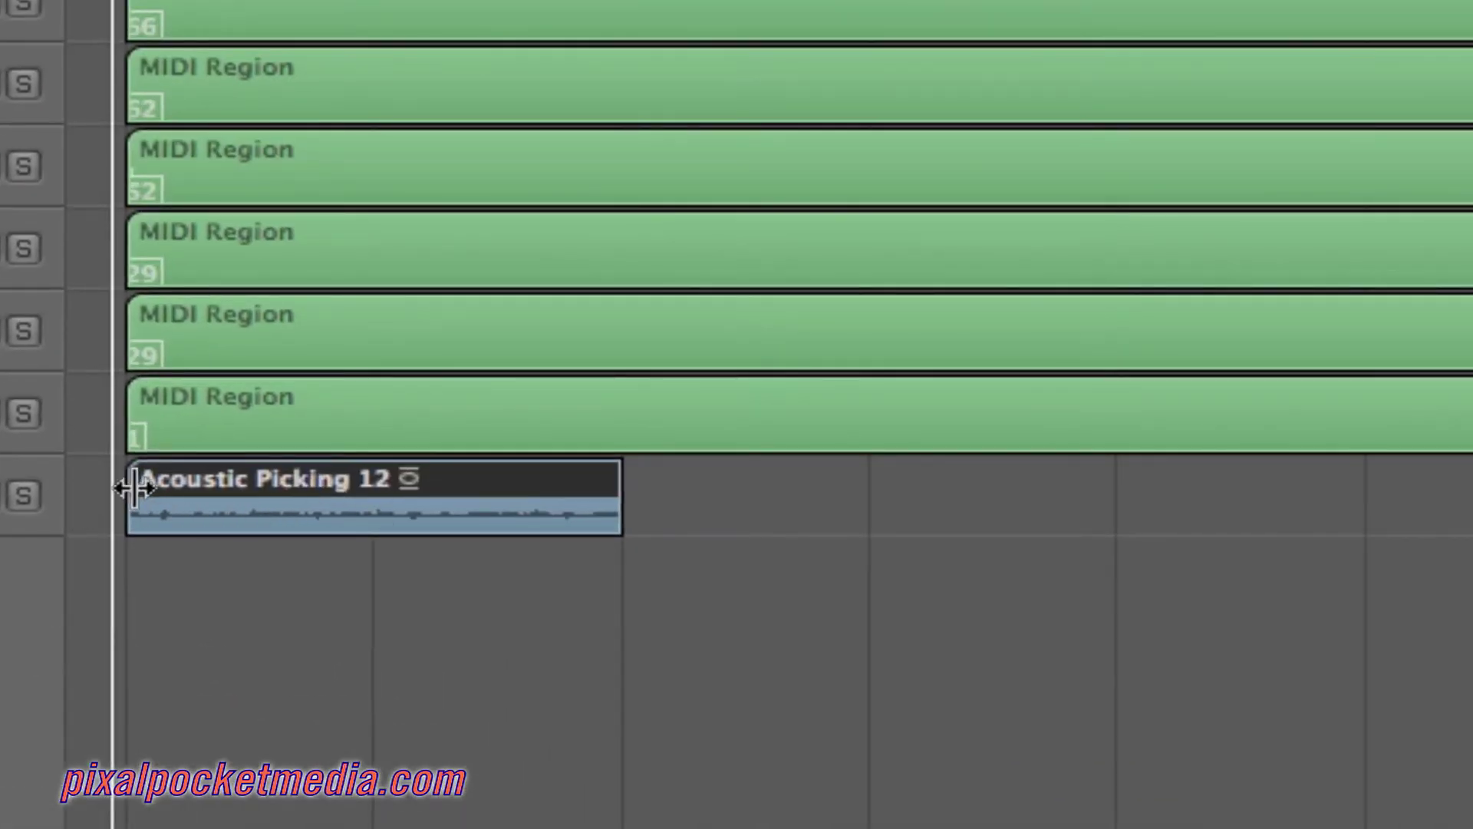
Fade in the Acoustic Picking 12 region's start, adjust its loop length, and place the playhead at bar 3
drag(135, 488, 392, 504)
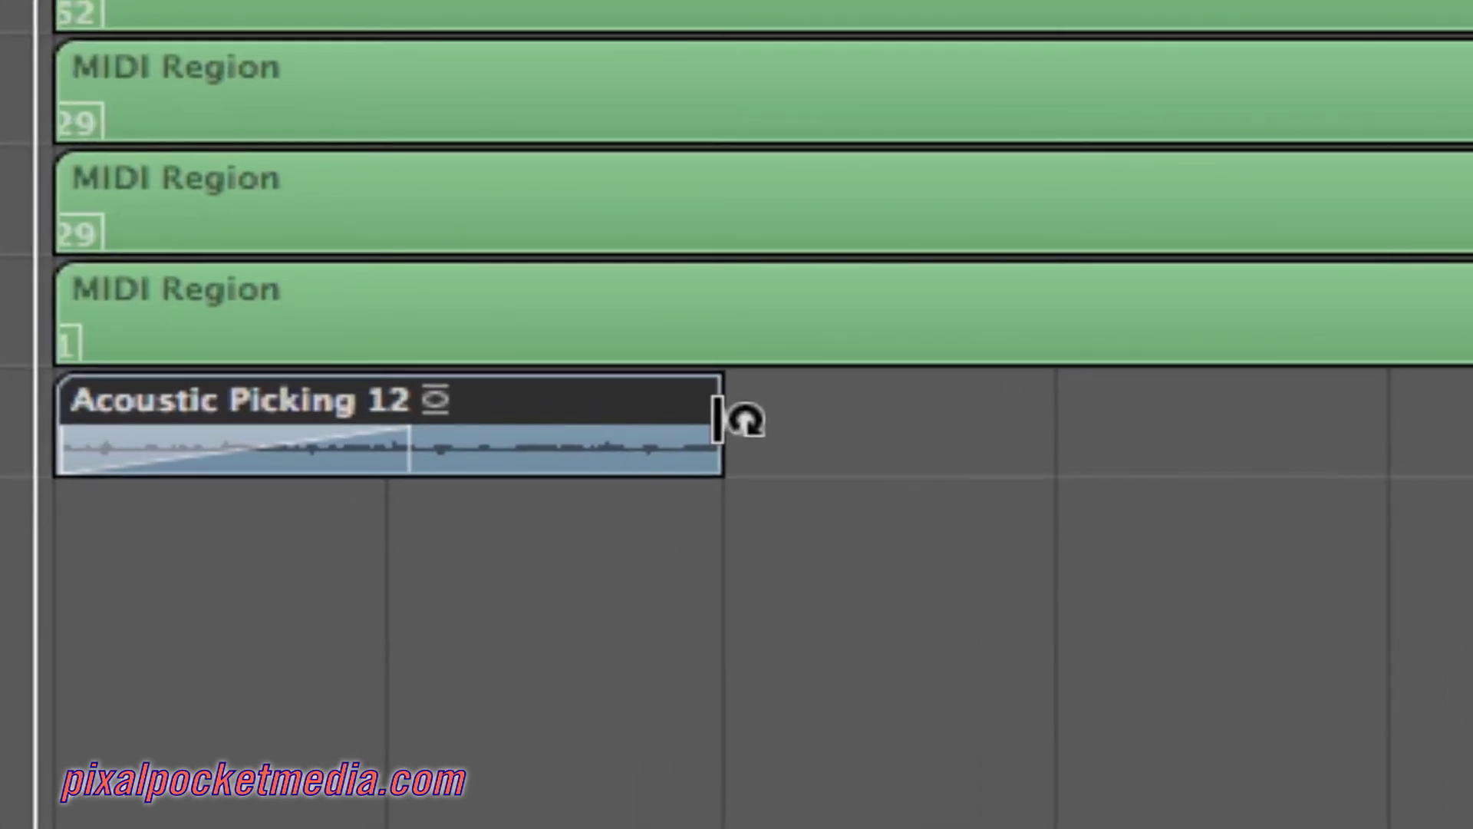
drag(718, 420, 0, 552)
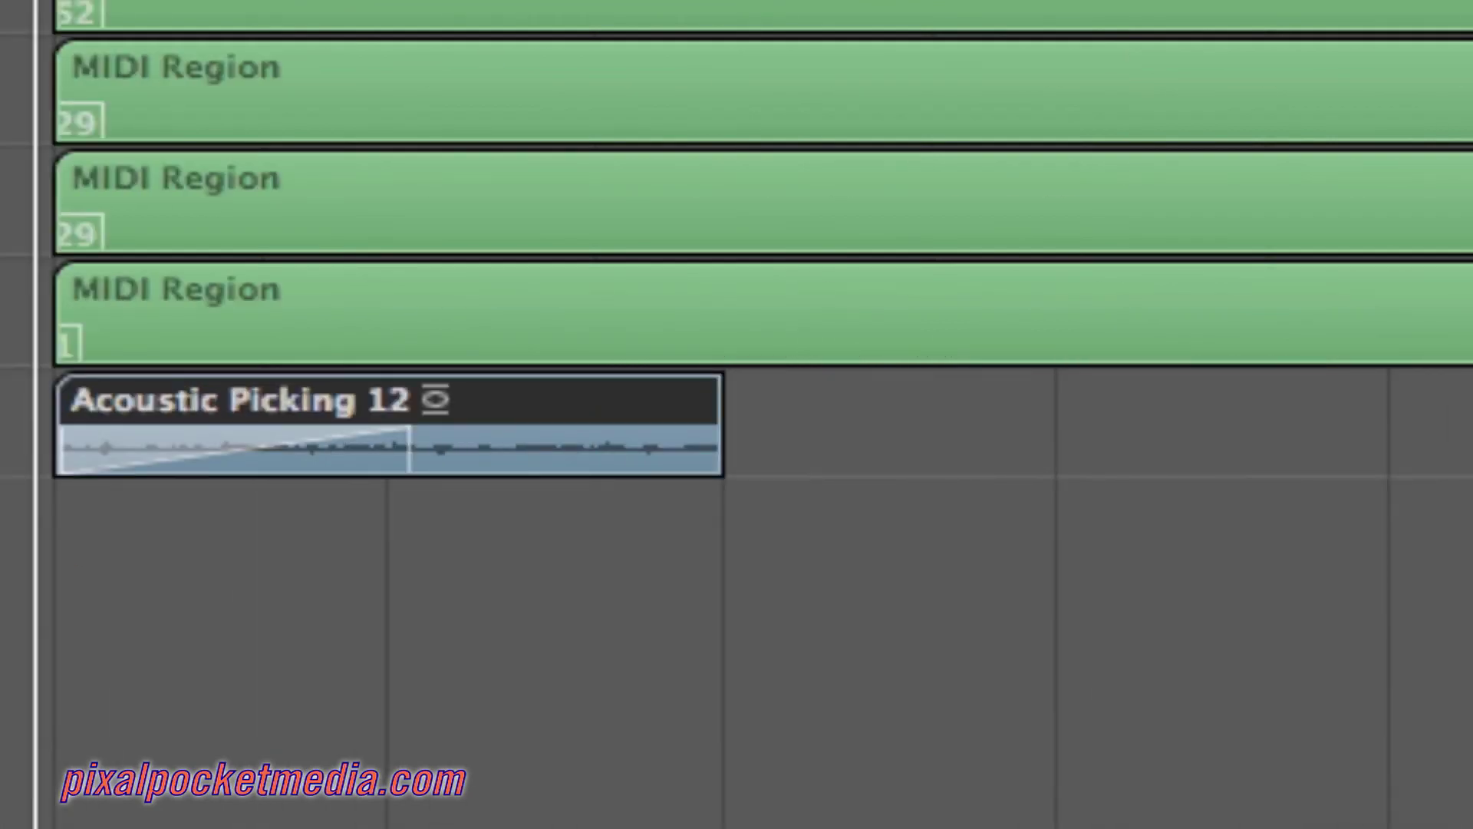
click(628, 411)
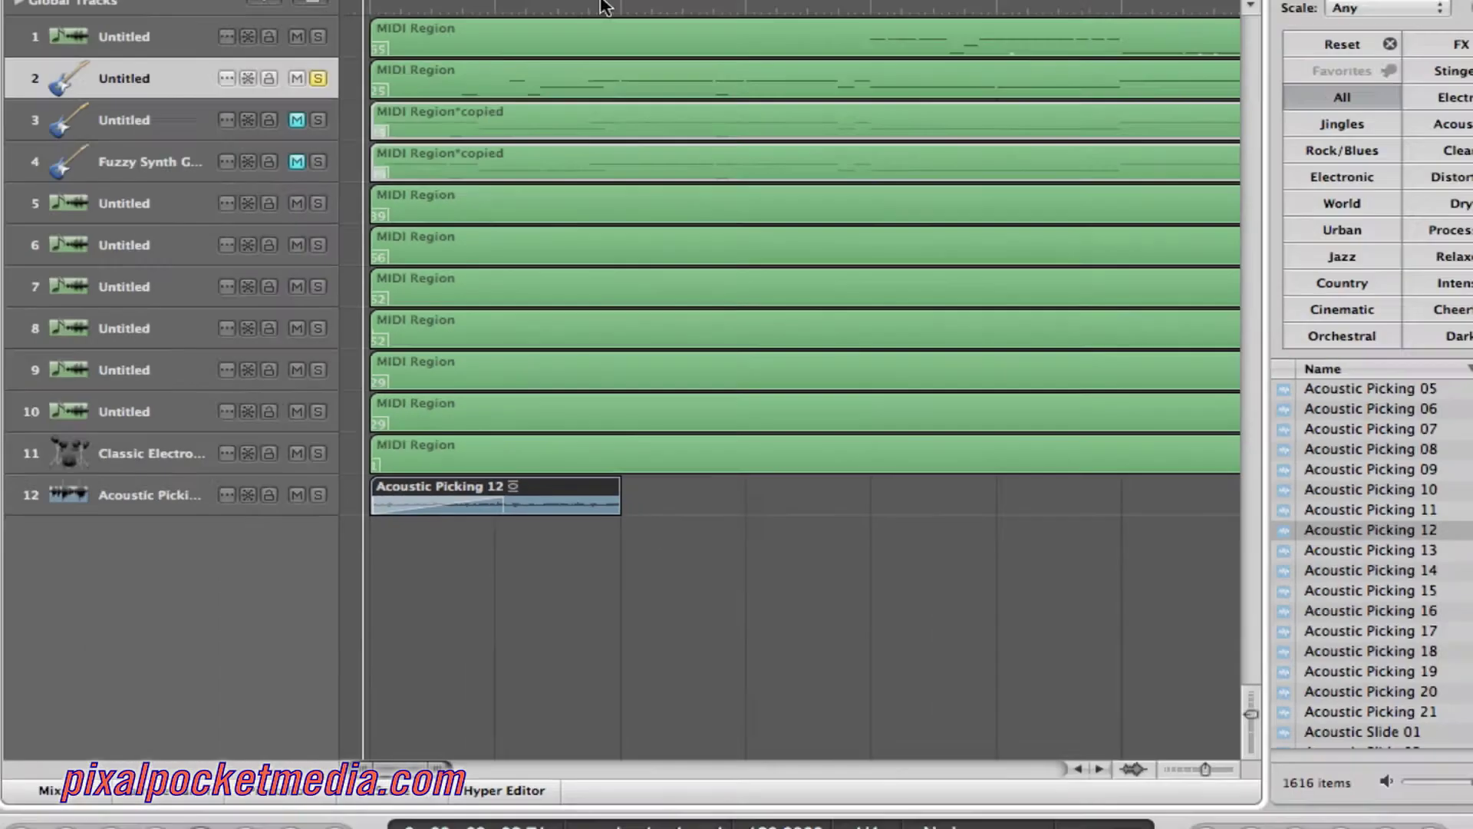
click(611, 91)
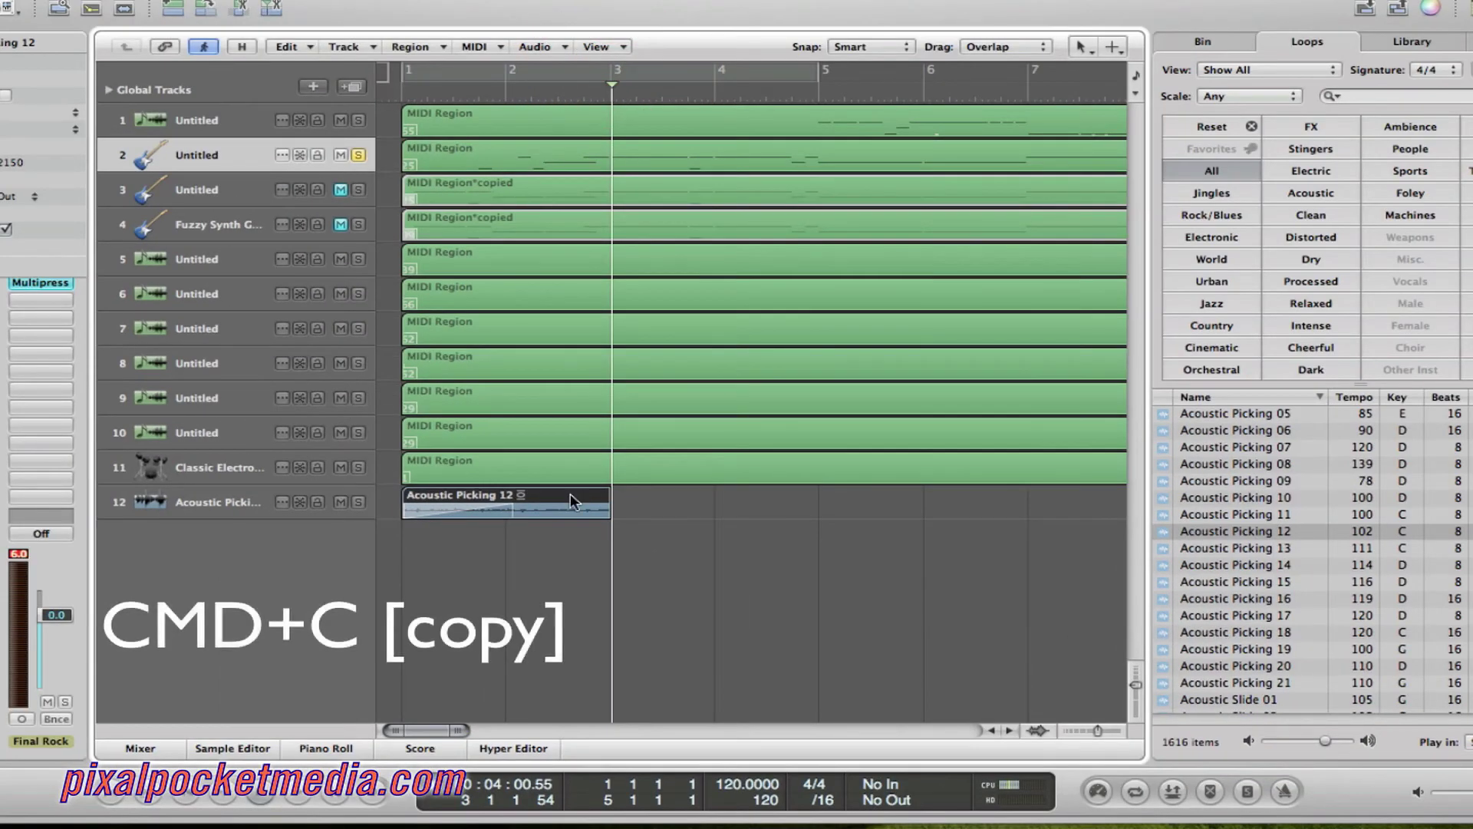
Paste the loop at bar 3 and move the copy onto track 12 along with its automation
key(super+v)
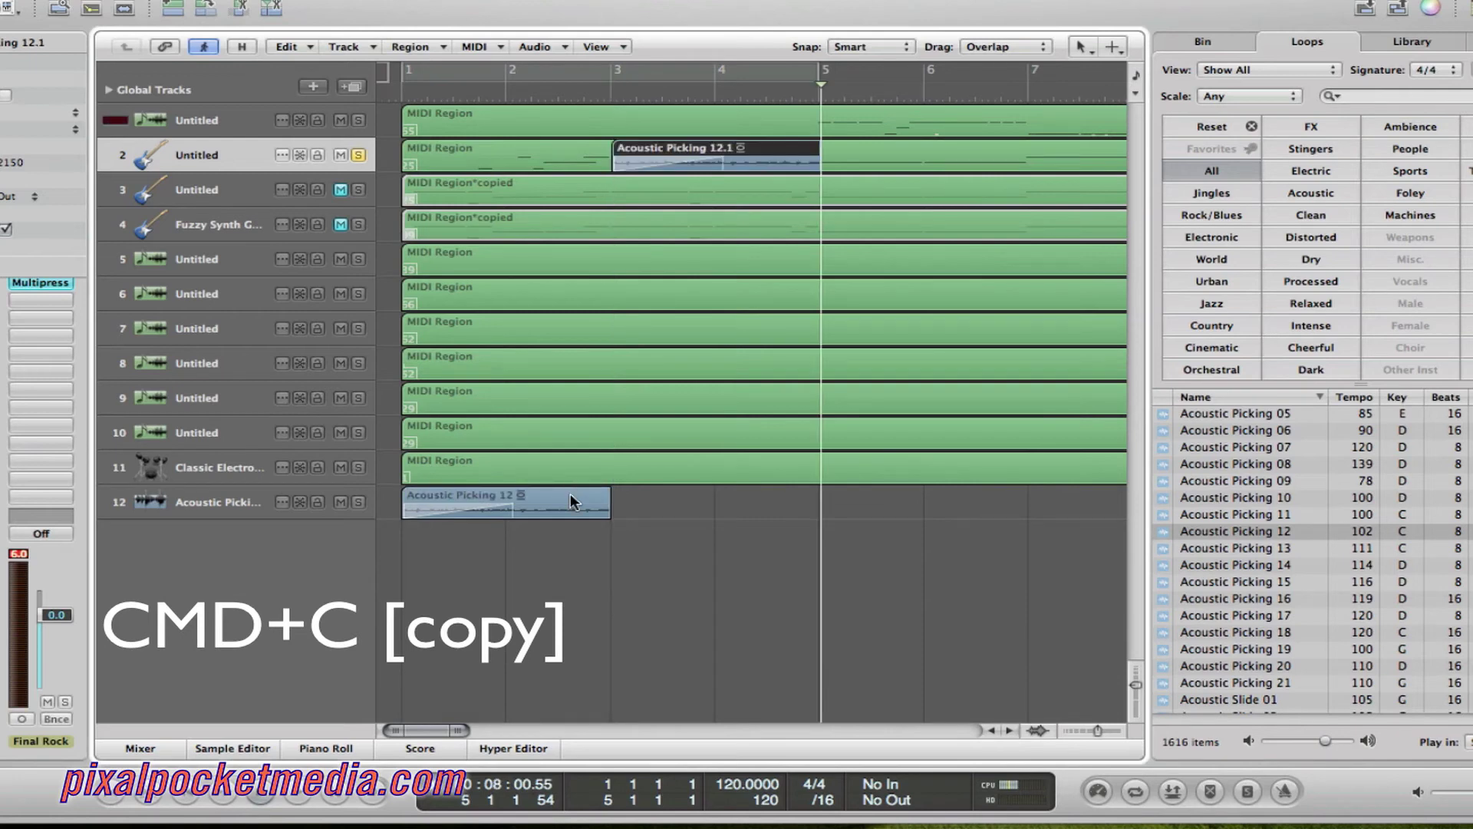
click(213, 510)
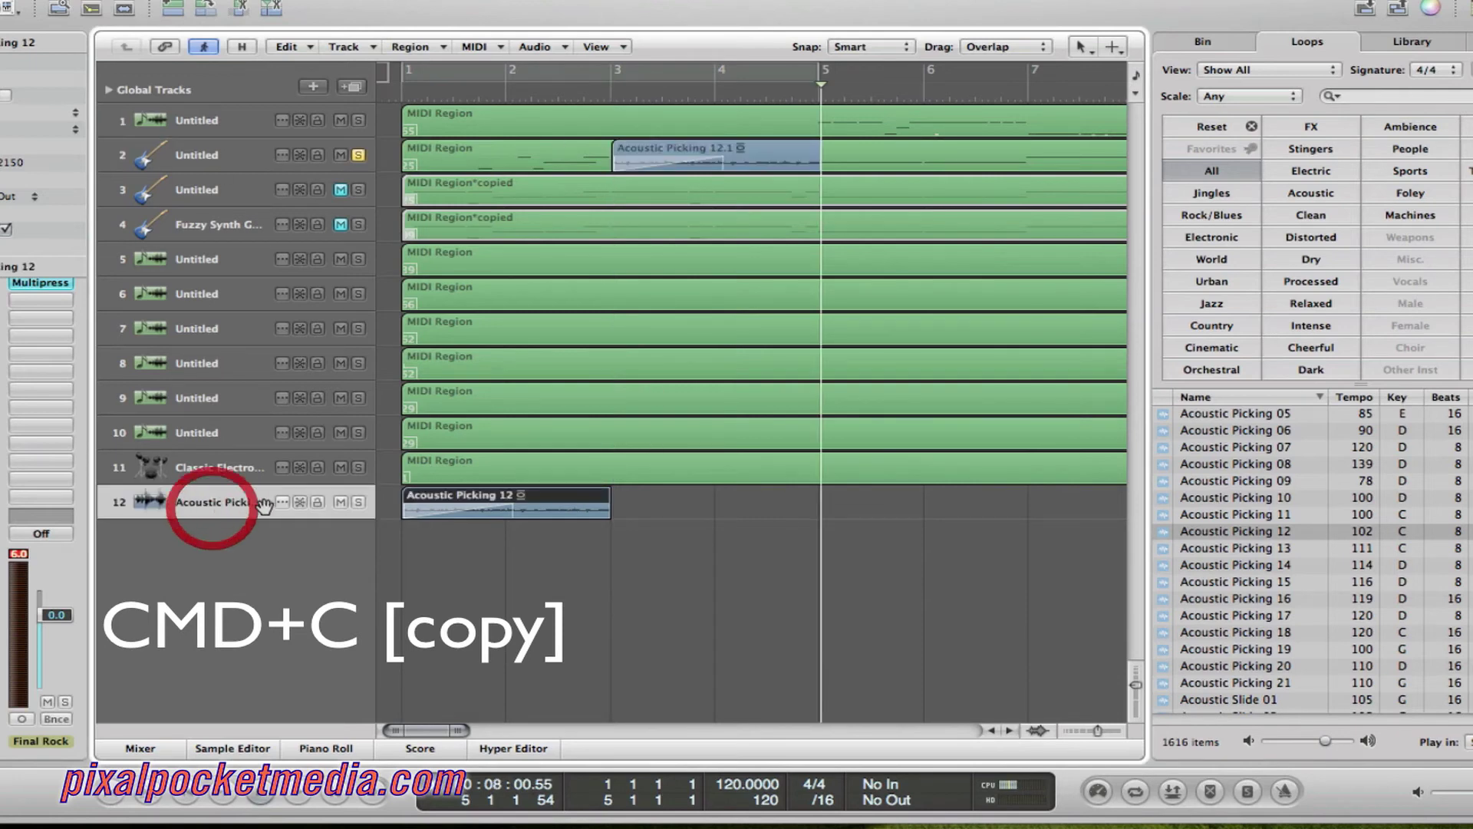
drag(763, 148, 729, 493)
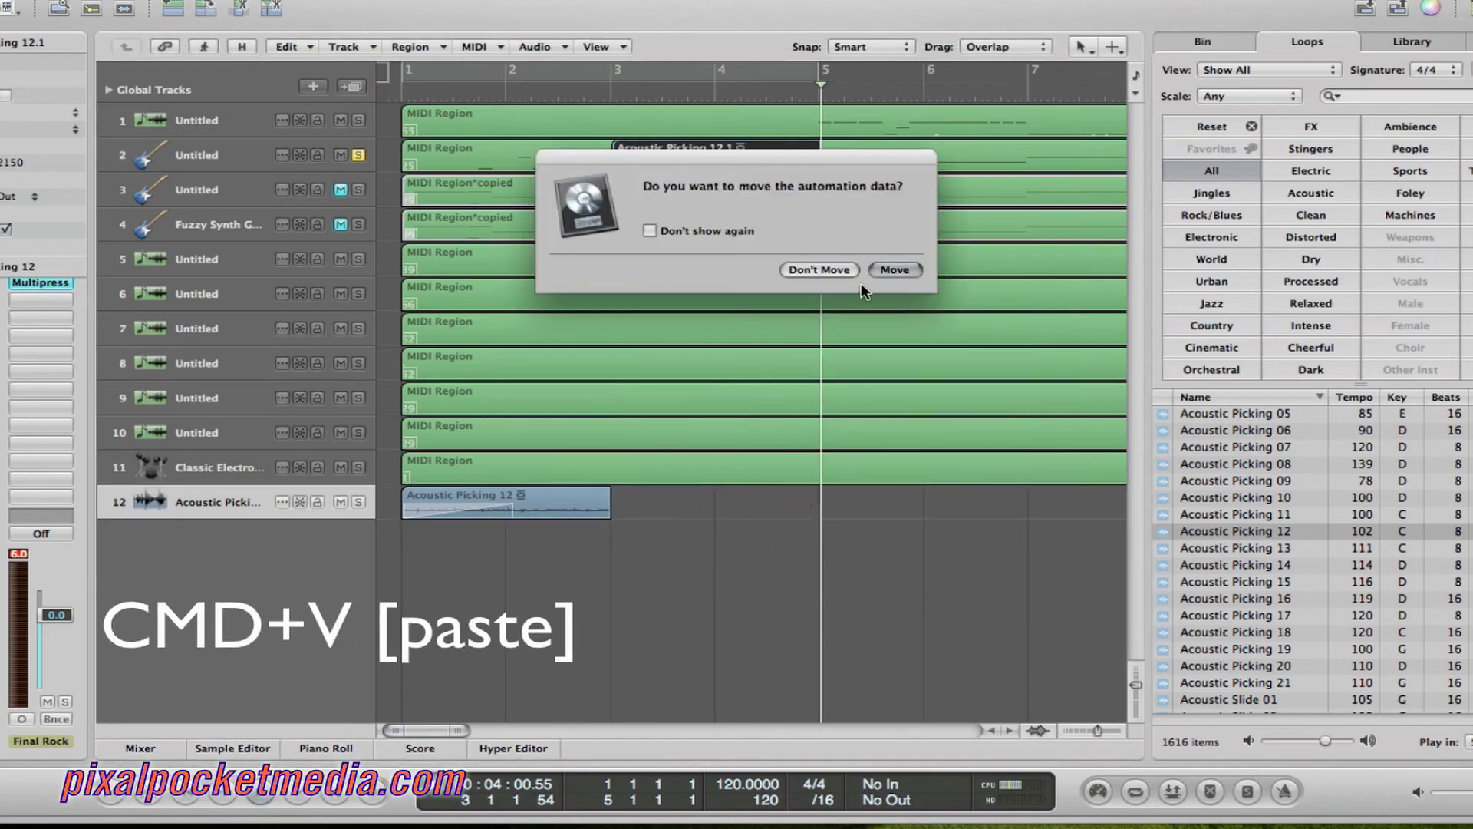
click(894, 270)
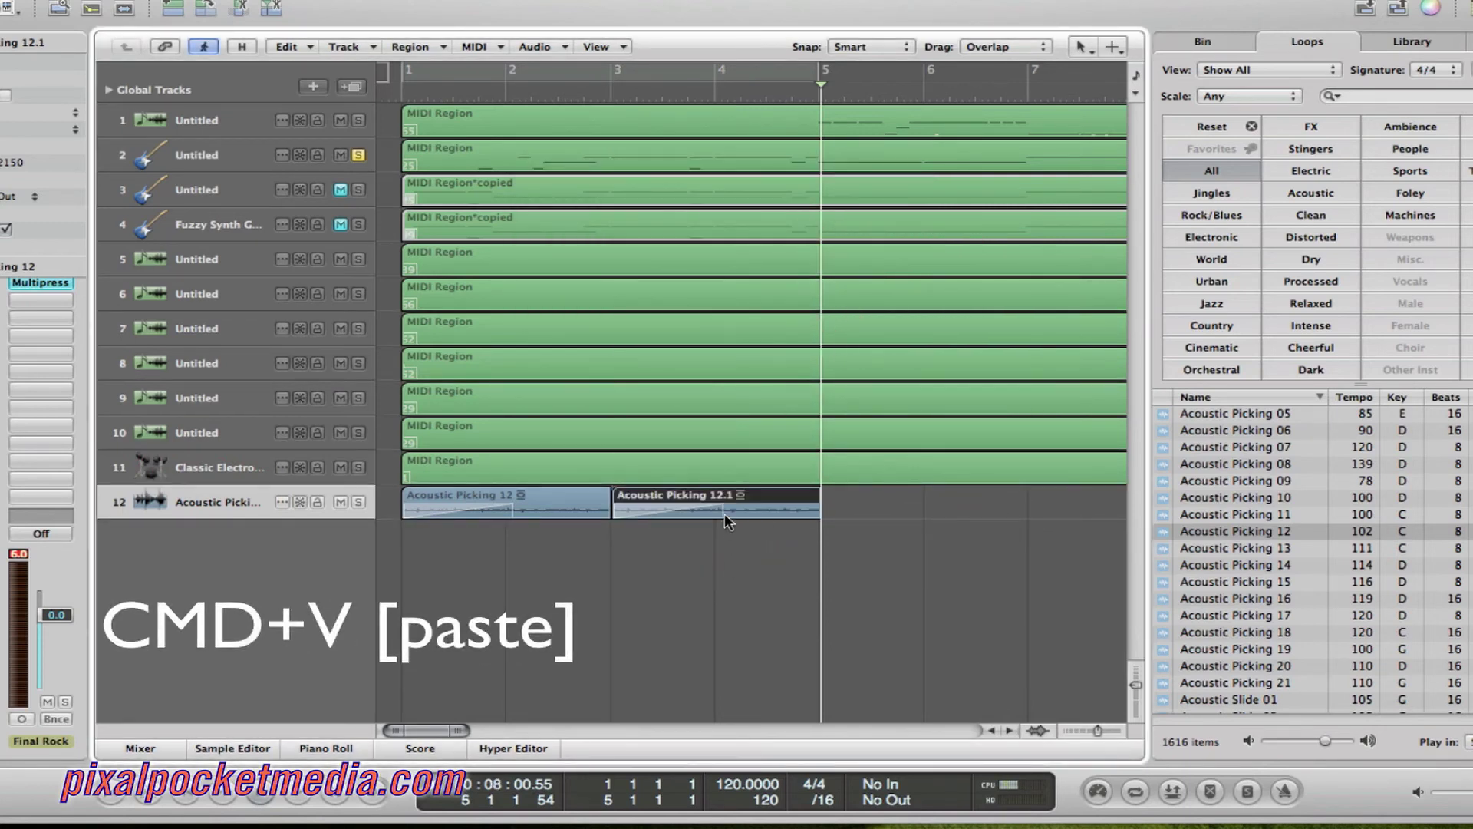